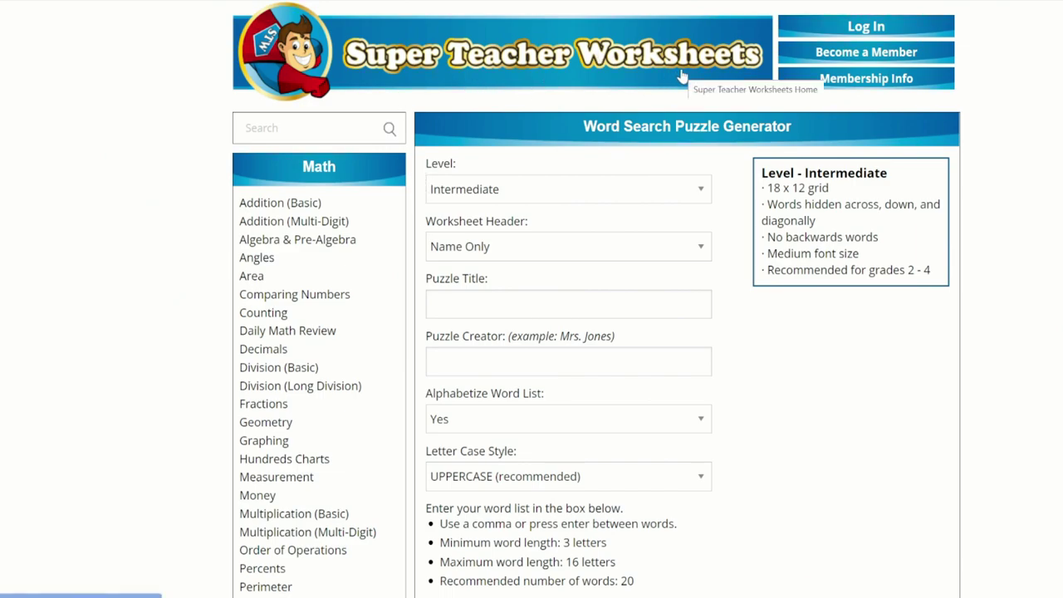
Step: Examine the Super Teacher Worksheets word search generator options and its sample beginner and intermediate puzzles with solutions
scroll(681, 76, down, 8)
scroll(681, 75, down, 5)
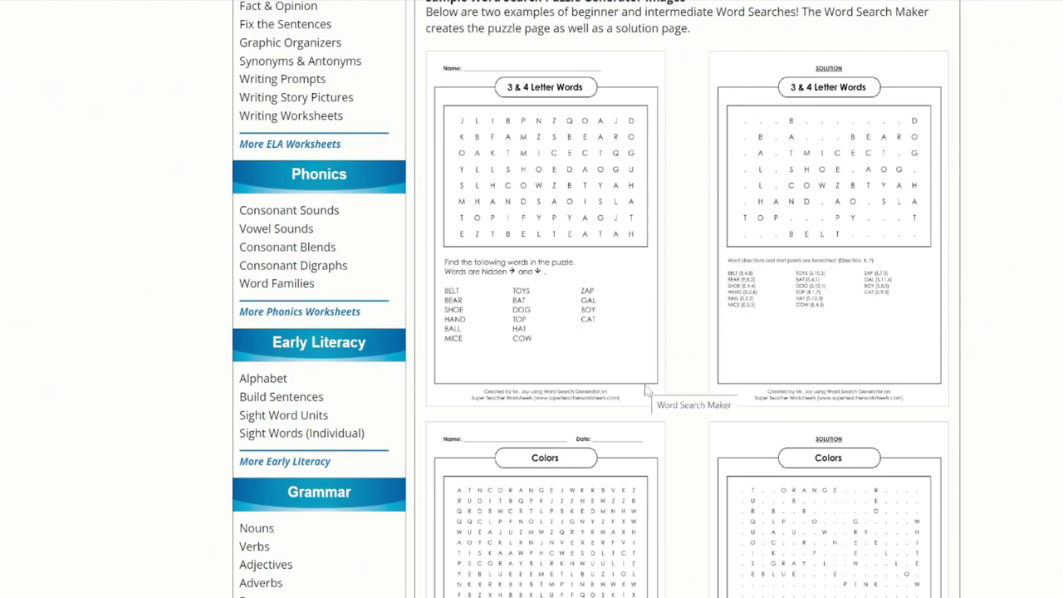
scroll(647, 390, down, 1)
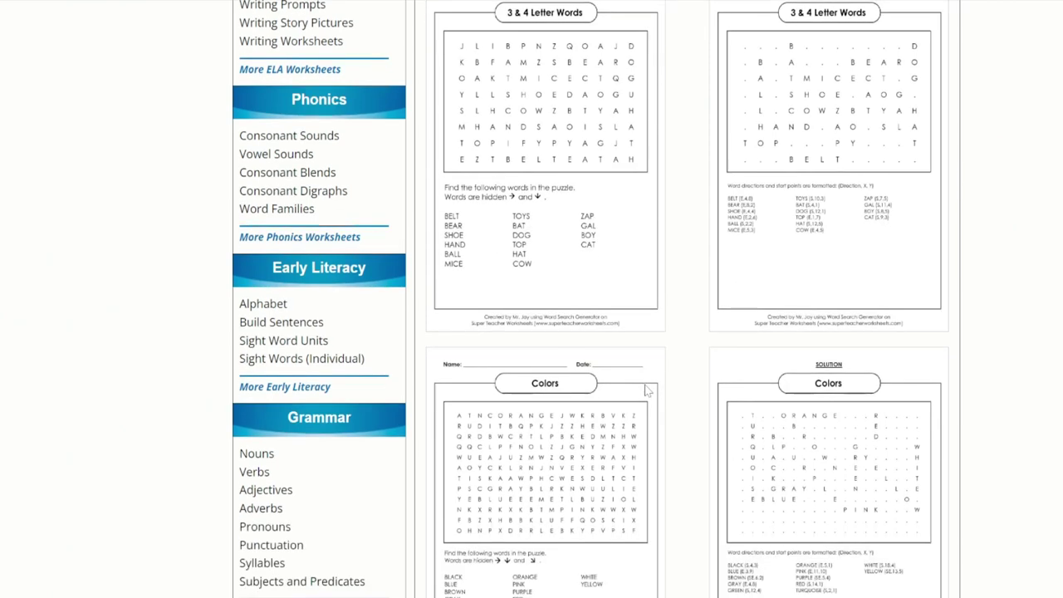
scroll(647, 390, down, 4)
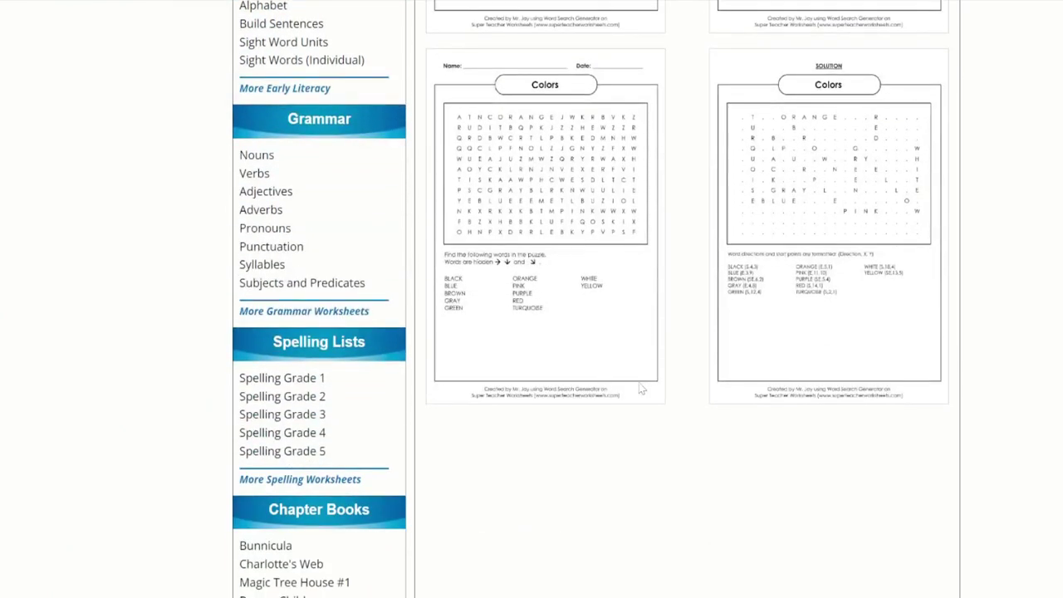
scroll(647, 390, up, 2)
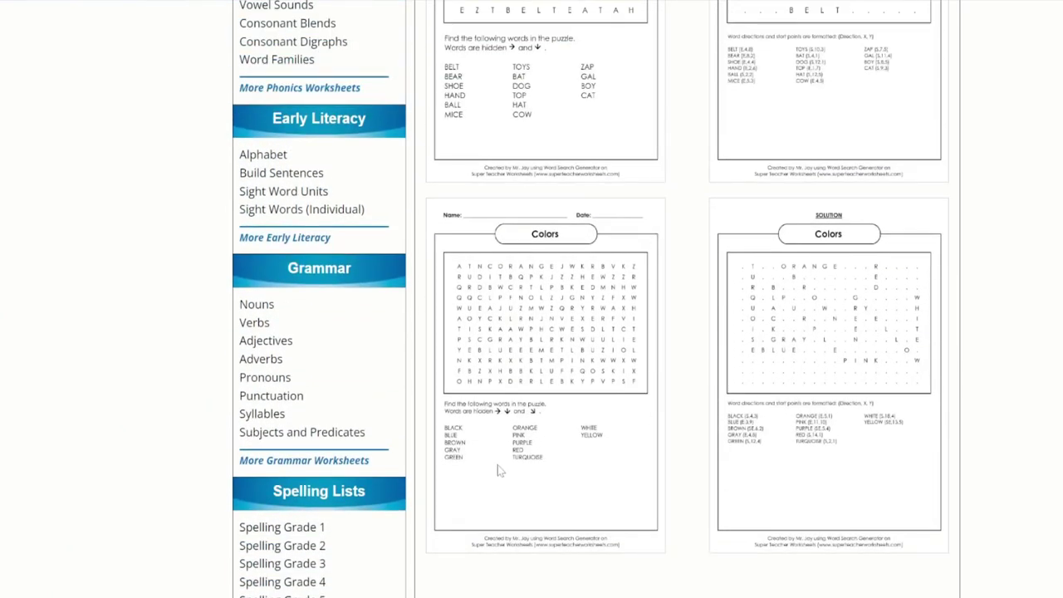
scroll(568, 338, up, 10)
scroll(562, 337, up, 6)
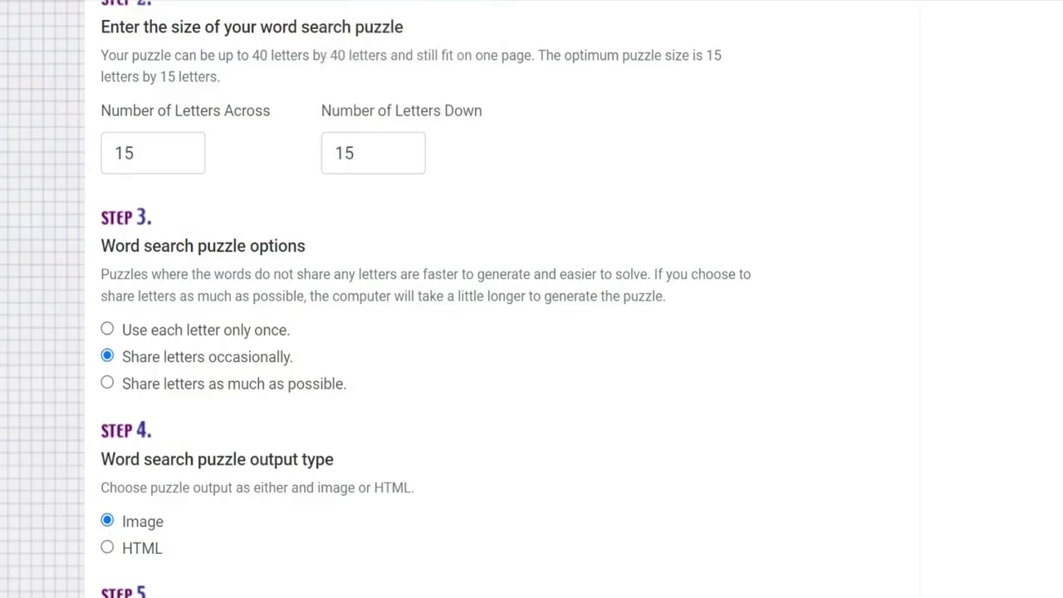
Step: Review the Discovery Education Puzzlemaker word search form from the title and size settings through to puzzle creation
scroll(327, 238, up, 6)
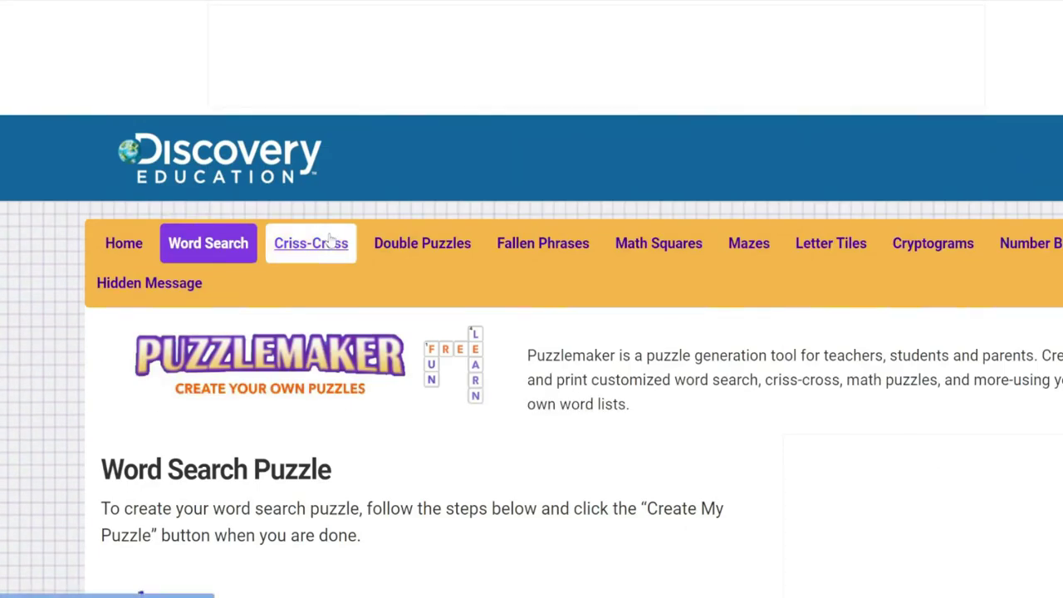
scroll(330, 239, down, 5)
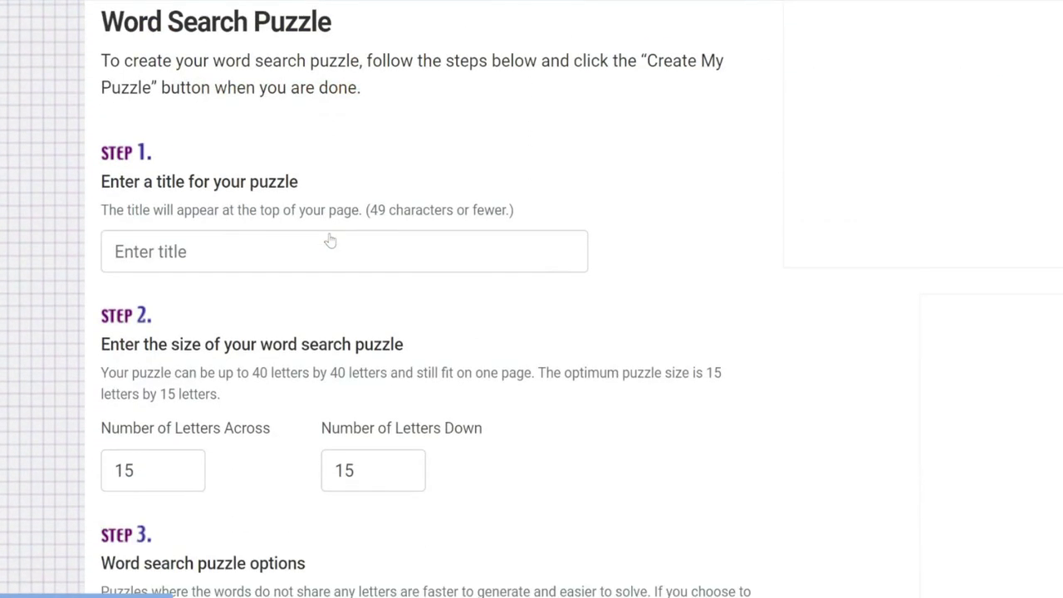
scroll(329, 240, down, 2)
scroll(331, 240, down, 2)
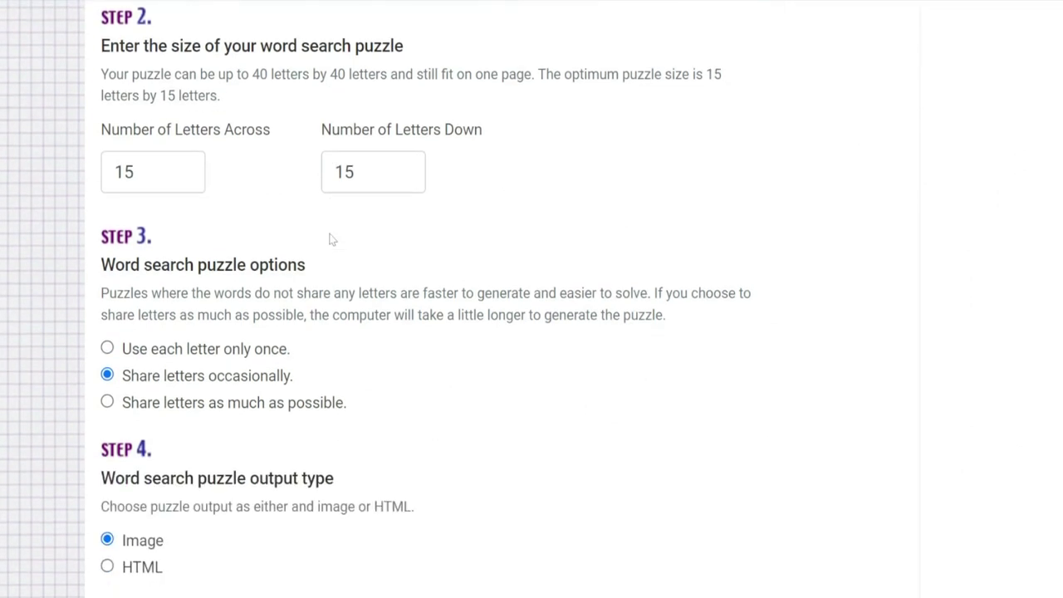
scroll(330, 240, down, 4)
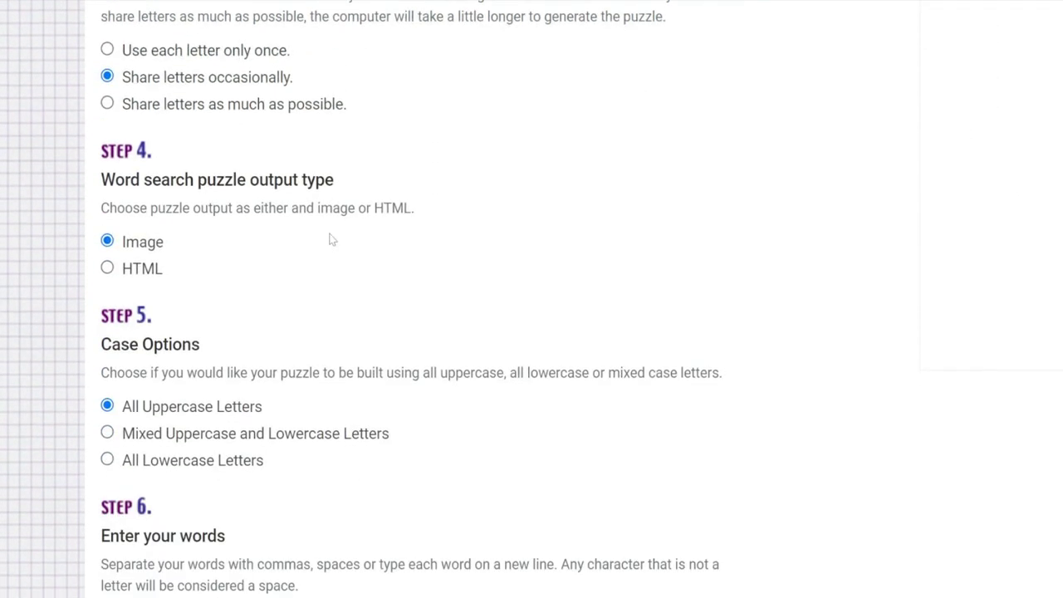
scroll(329, 239, down, 5)
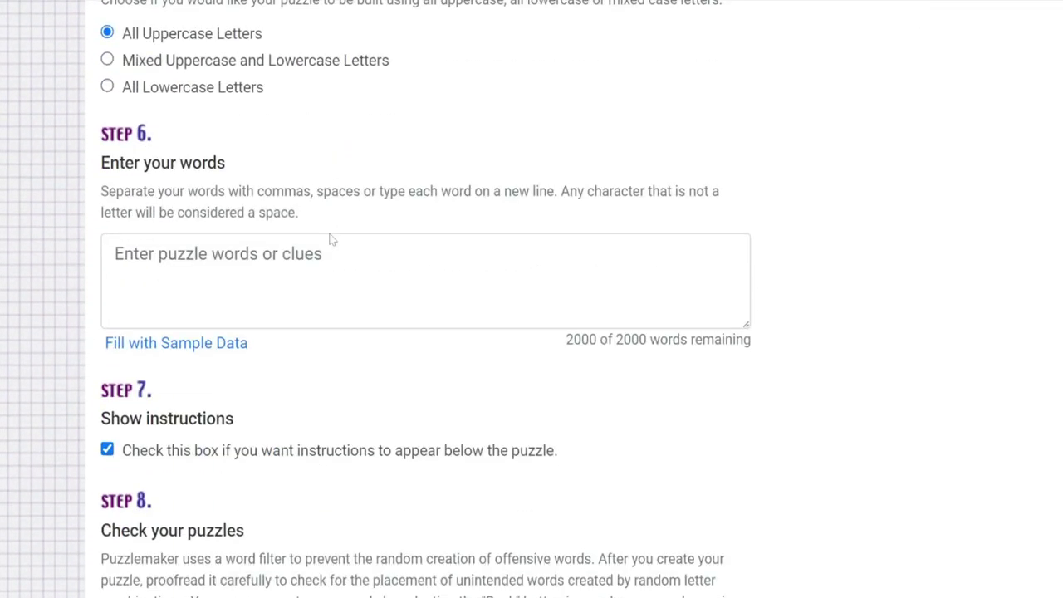
scroll(331, 239, down, 5)
scroll(330, 239, up, 14)
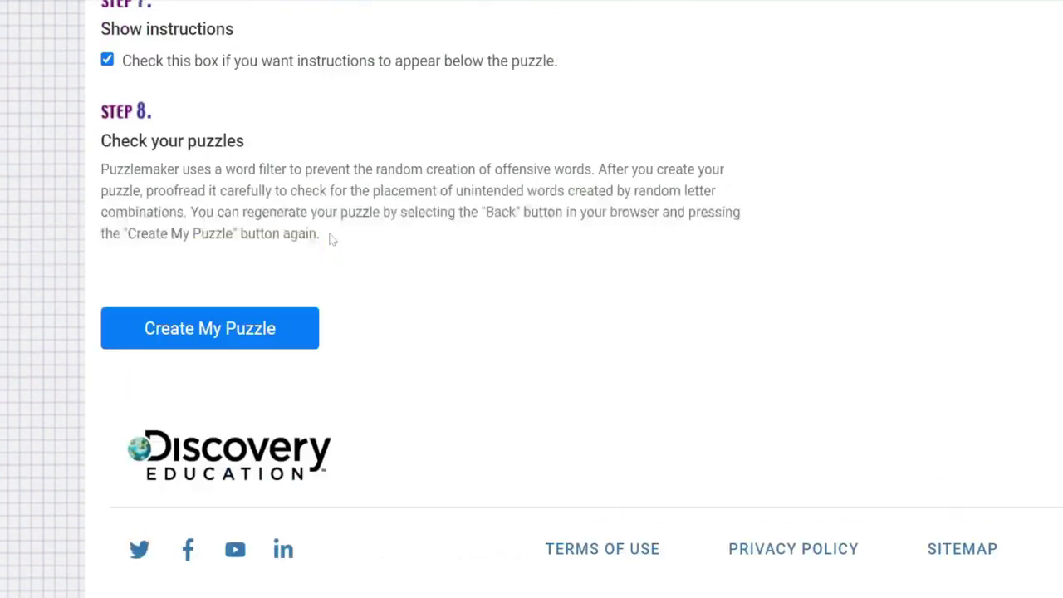
scroll(329, 239, up, 10)
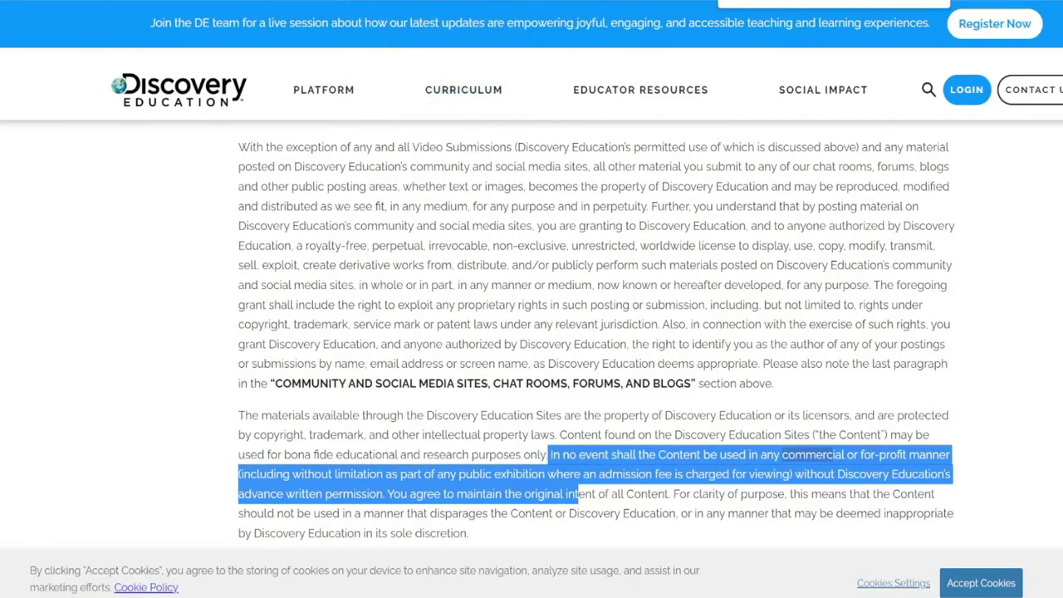
Step: Read Discovery Education's terms of use around the Use of Materials section for rules on commercial use
scroll(581, 332, down, 3)
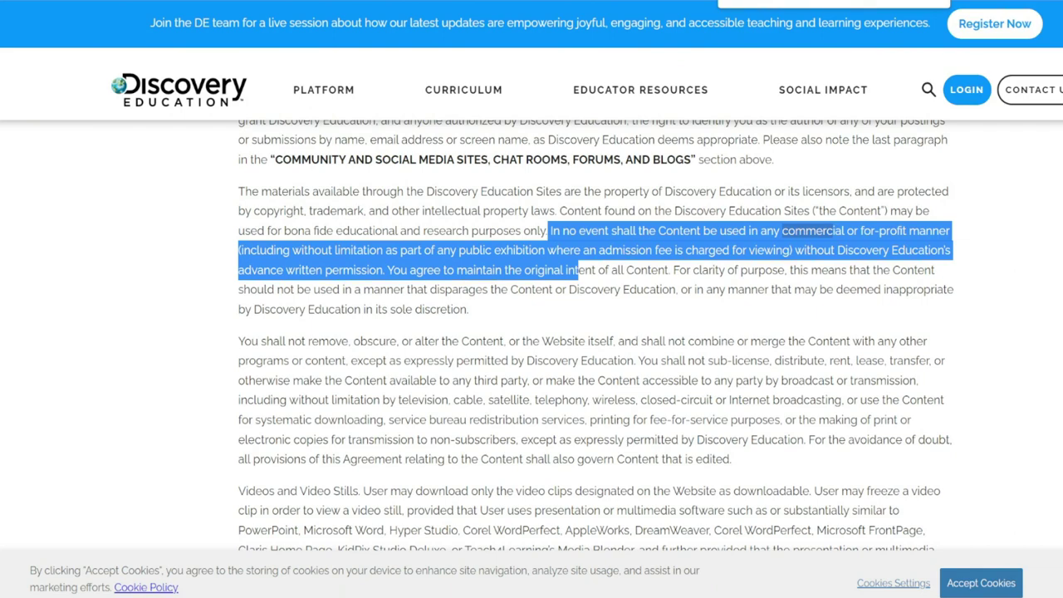
scroll(627, 351, up, 7)
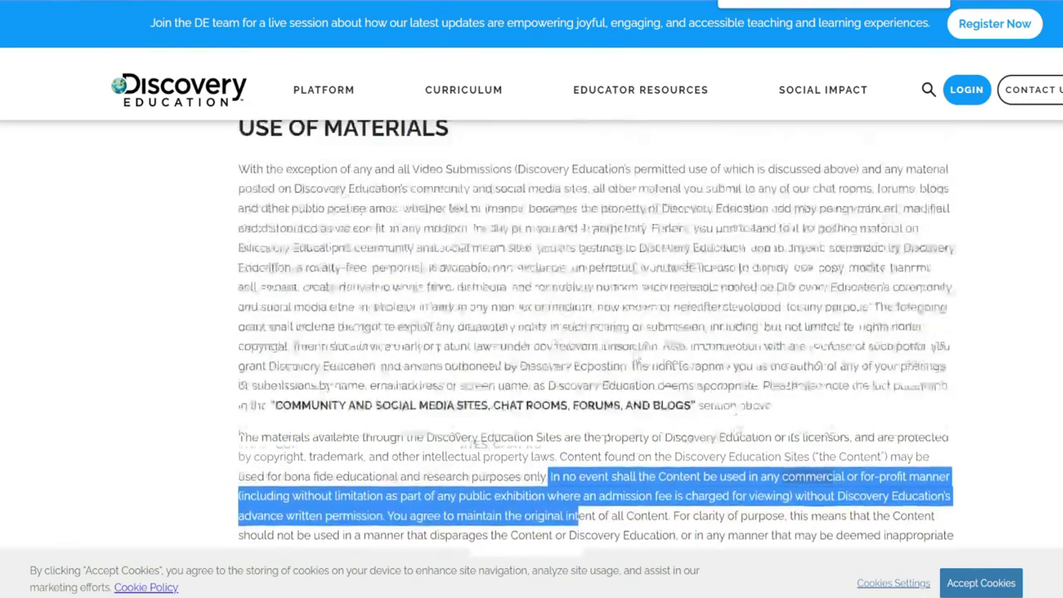
scroll(626, 350, up, 10)
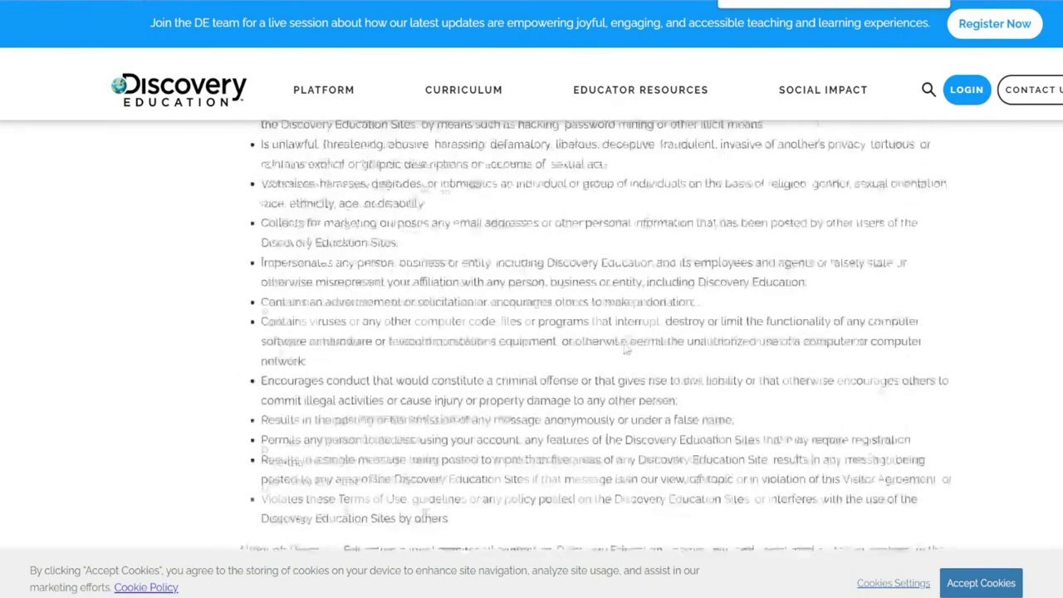
scroll(615, 338, up, 5)
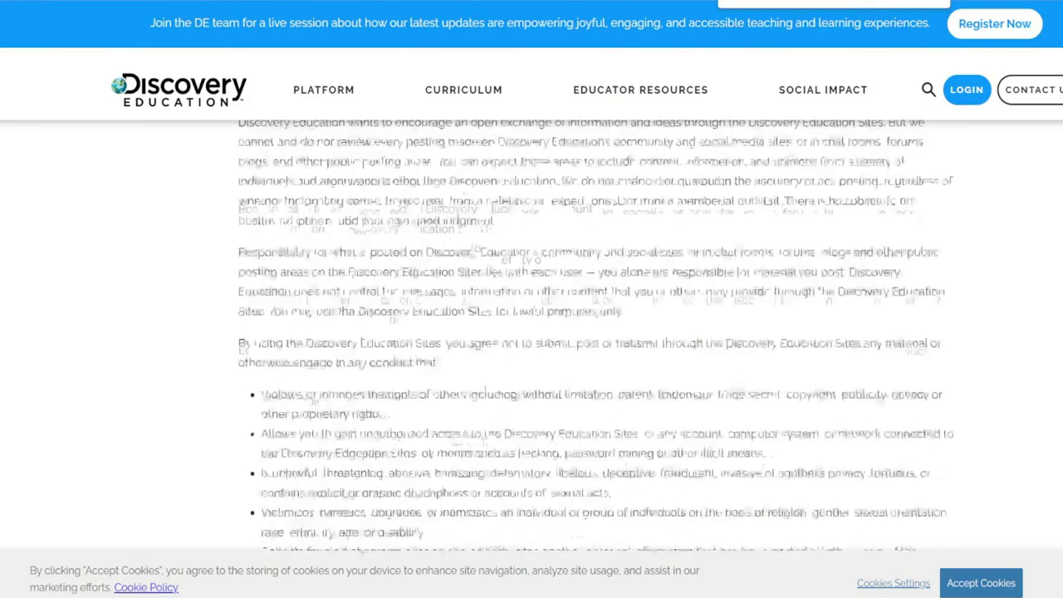
scroll(614, 338, up, 3)
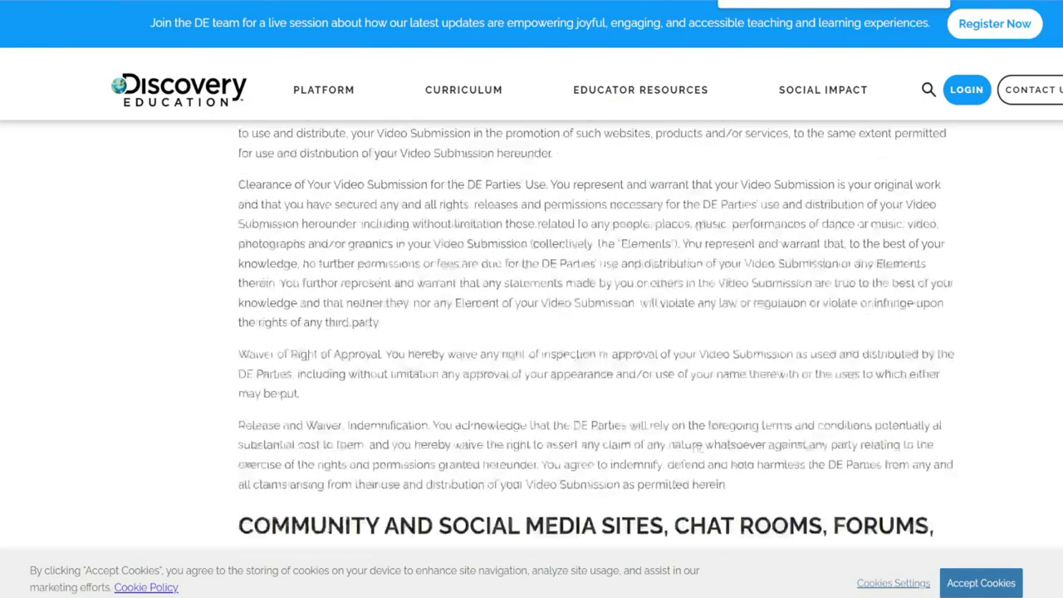
scroll(614, 338, up, 10)
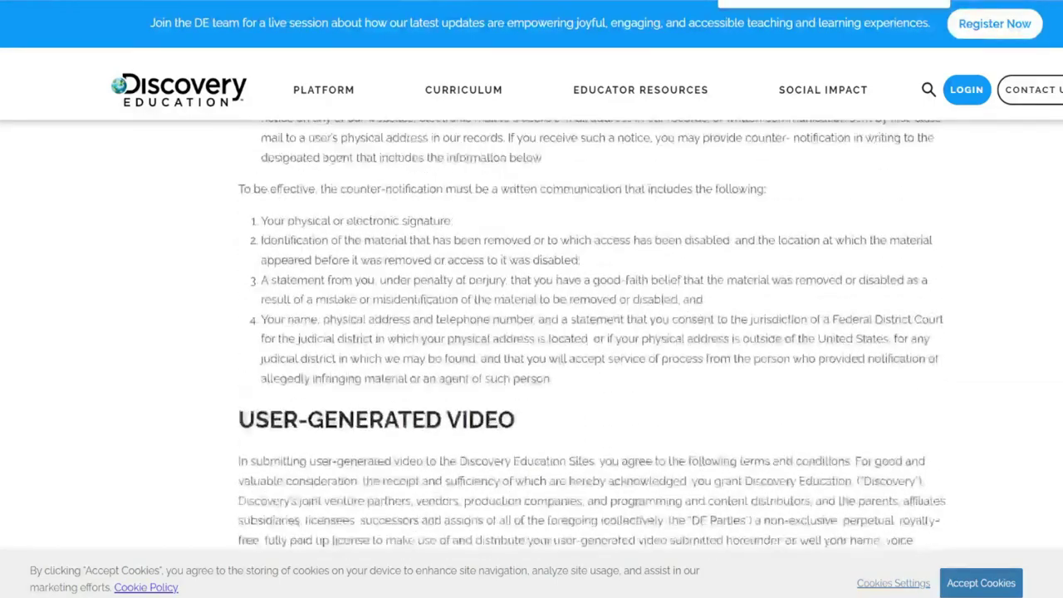
scroll(614, 338, up, 8)
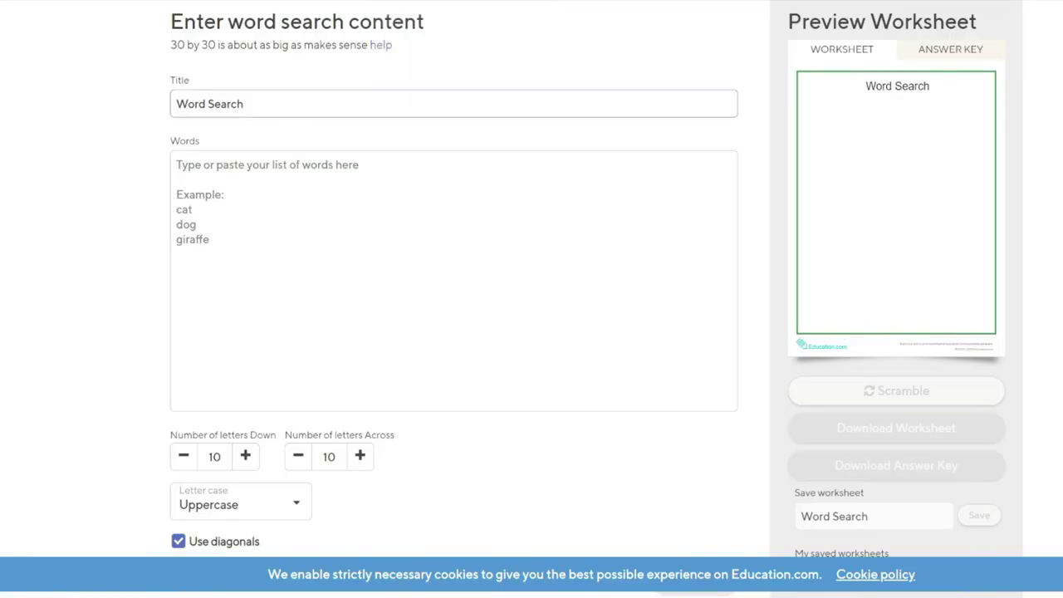
Step: Look over the word search makers on Education.com and A to Z Teacher Stuff, including their word list and grid settings
scroll(399, 123, up, 4)
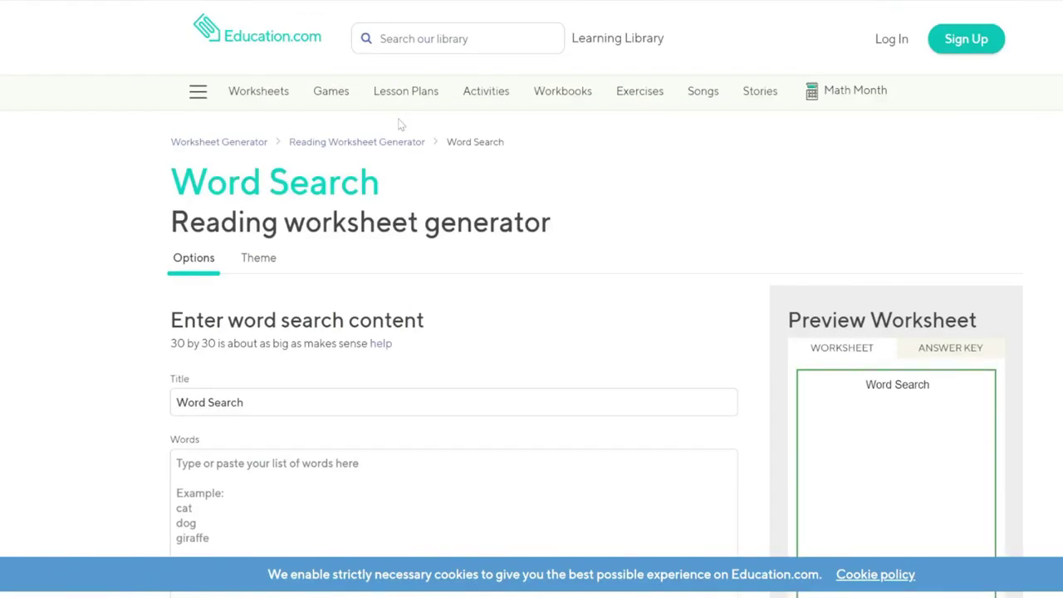
scroll(403, 181, down, 2)
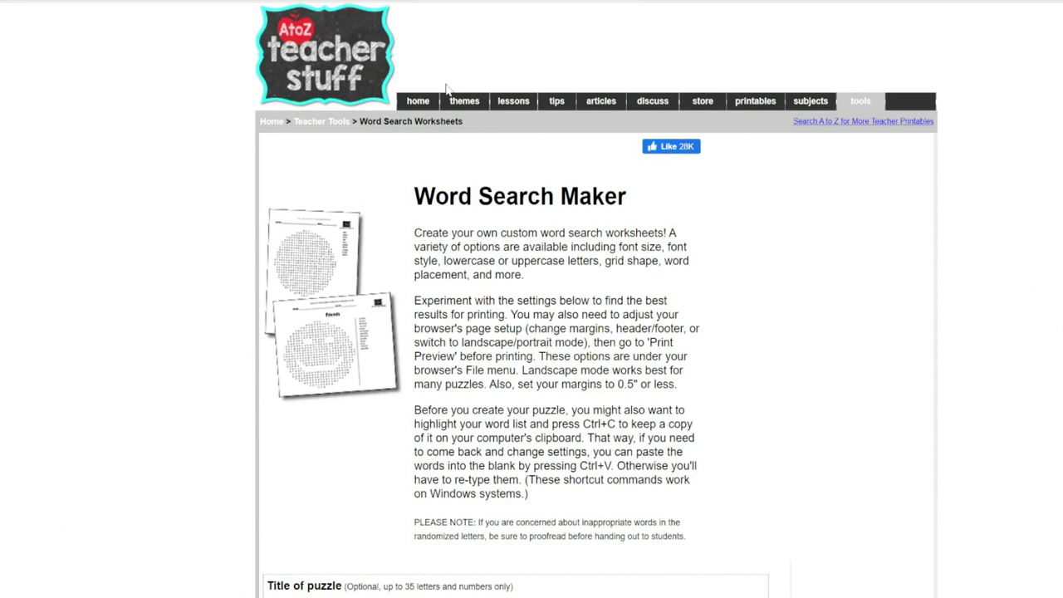
scroll(446, 89, down, 5)
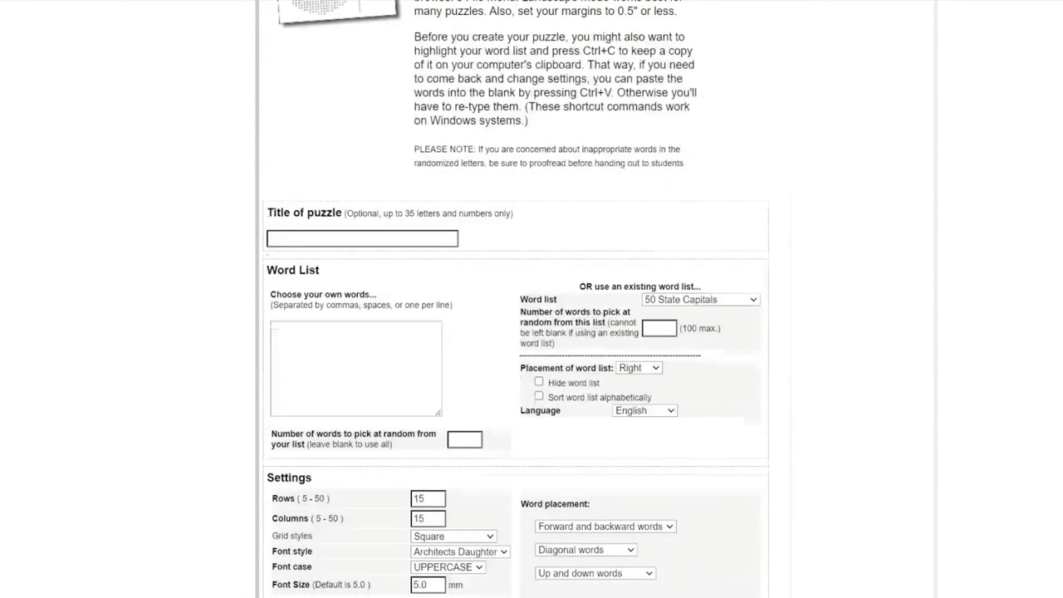
scroll(332, 261, up, 4)
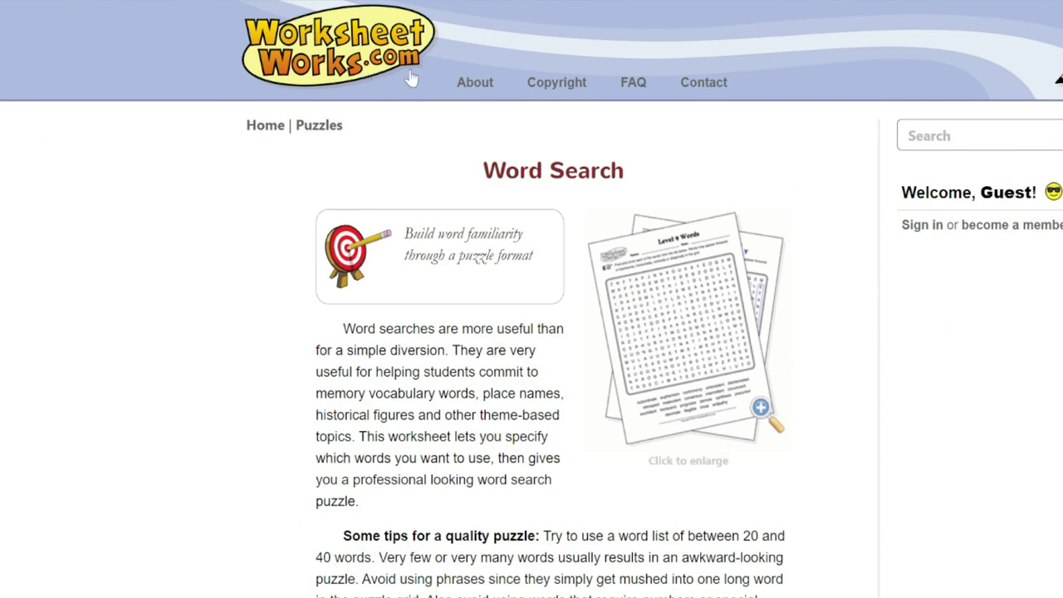
Step: Look over the word search pages on WorksheetWorks.com and The Teacher's Corner, including their instructions, entry fields and sample puzzles
scroll(507, 366, down, 6)
scroll(507, 365, down, 7)
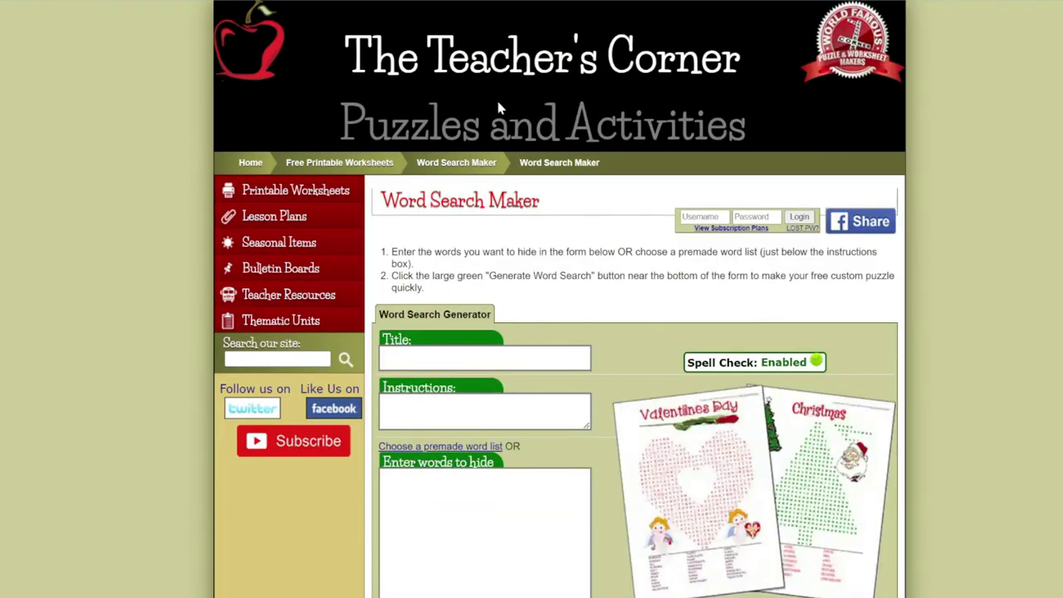
scroll(502, 108, down, 4)
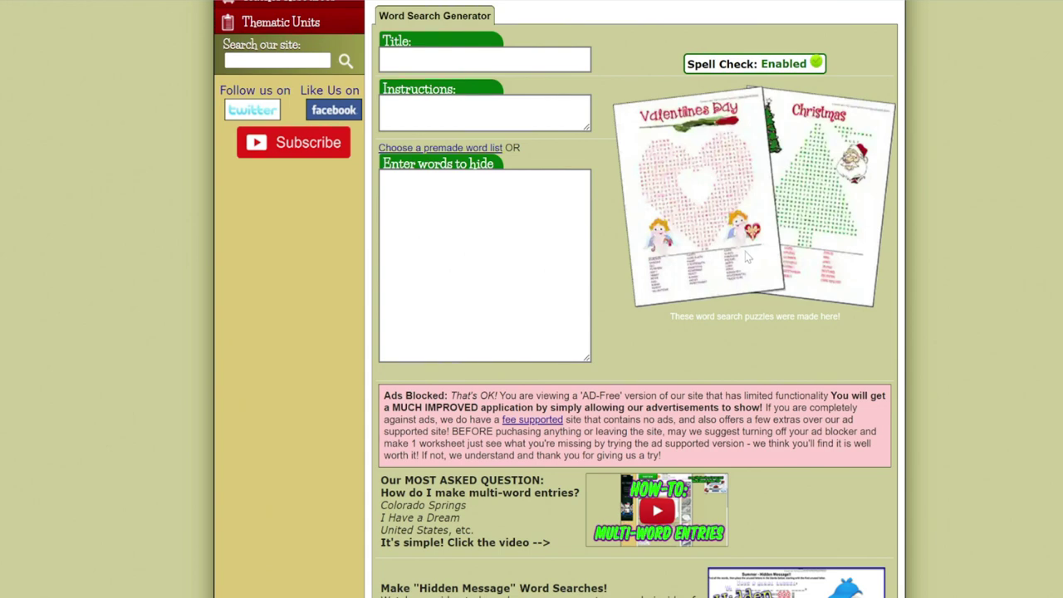
scroll(535, 250, up, 4)
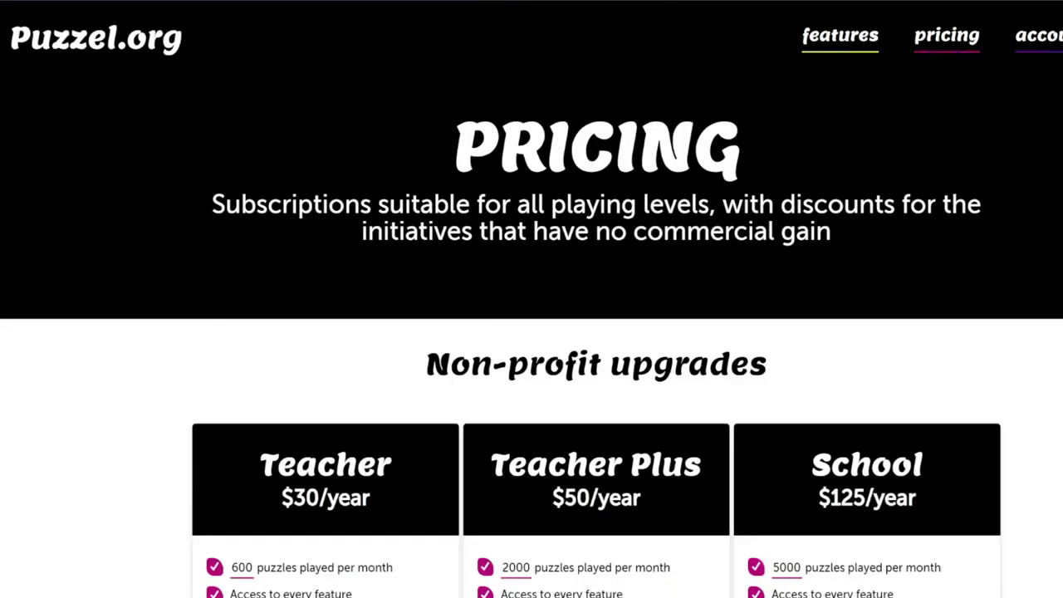
Step: Compare the non-profit and business subscription plans on Puzzel.org's pricing page, and view the Word Search World maker
scroll(532, 67, down, 3)
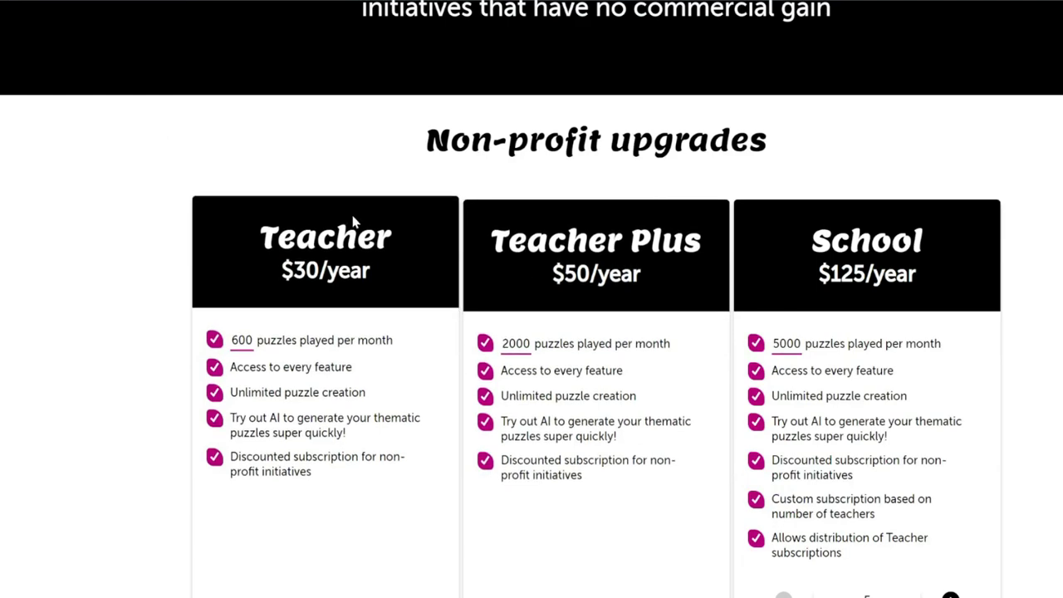
scroll(353, 220, up, 3)
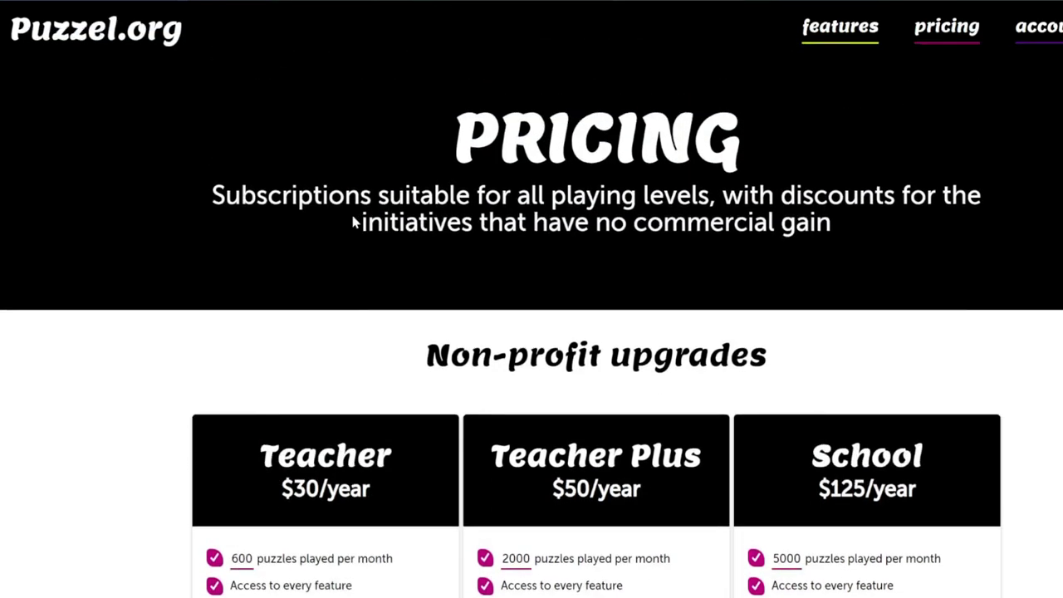
scroll(531, 332, down, 2)
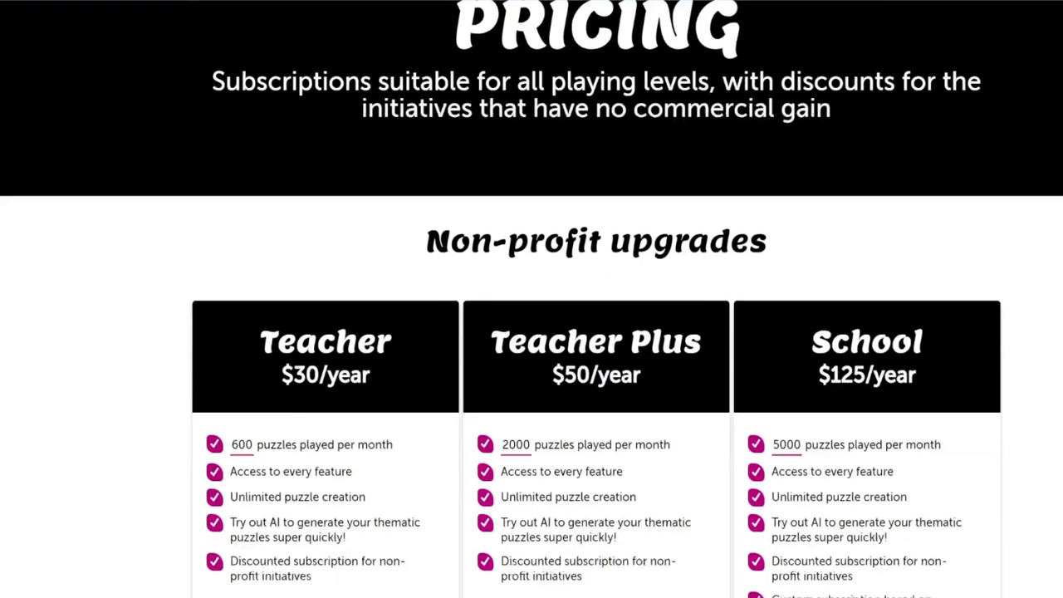
scroll(453, 240, down, 10)
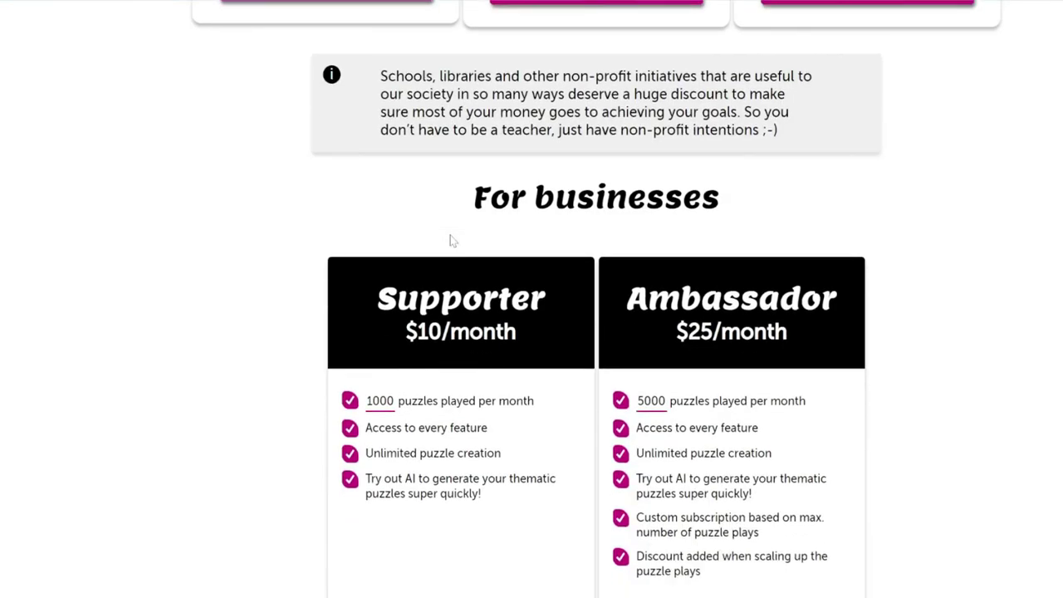
scroll(465, 320, down, 2)
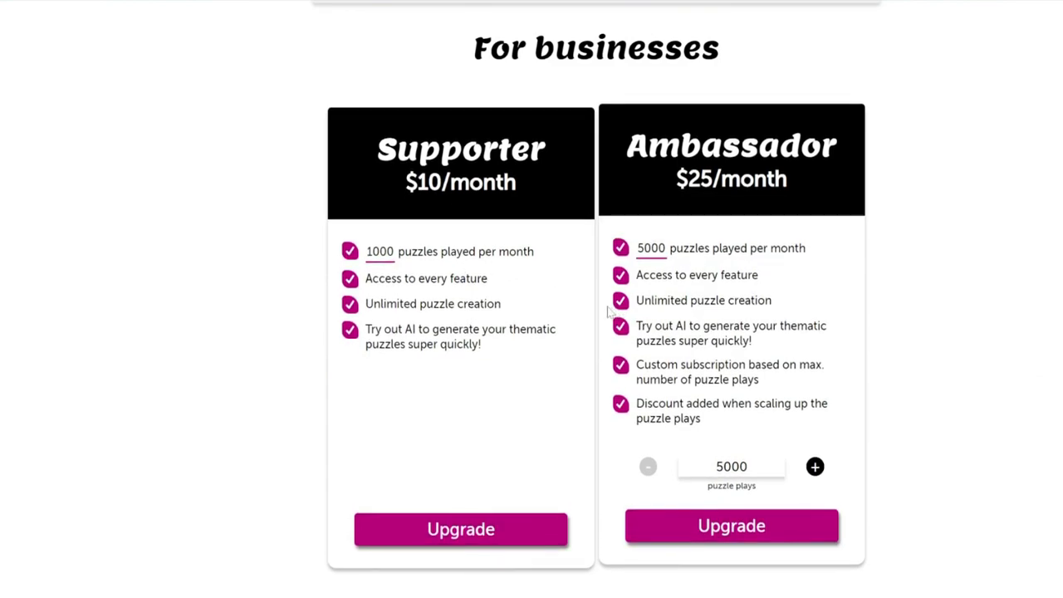
scroll(609, 310, up, 11)
scroll(609, 310, down, 5)
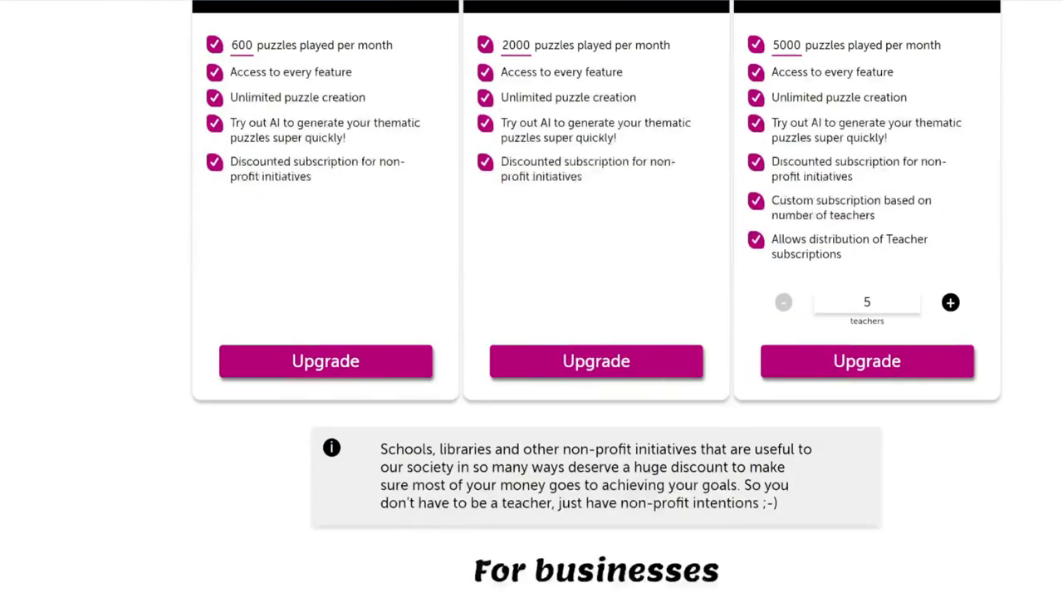
scroll(589, 310, down, 5)
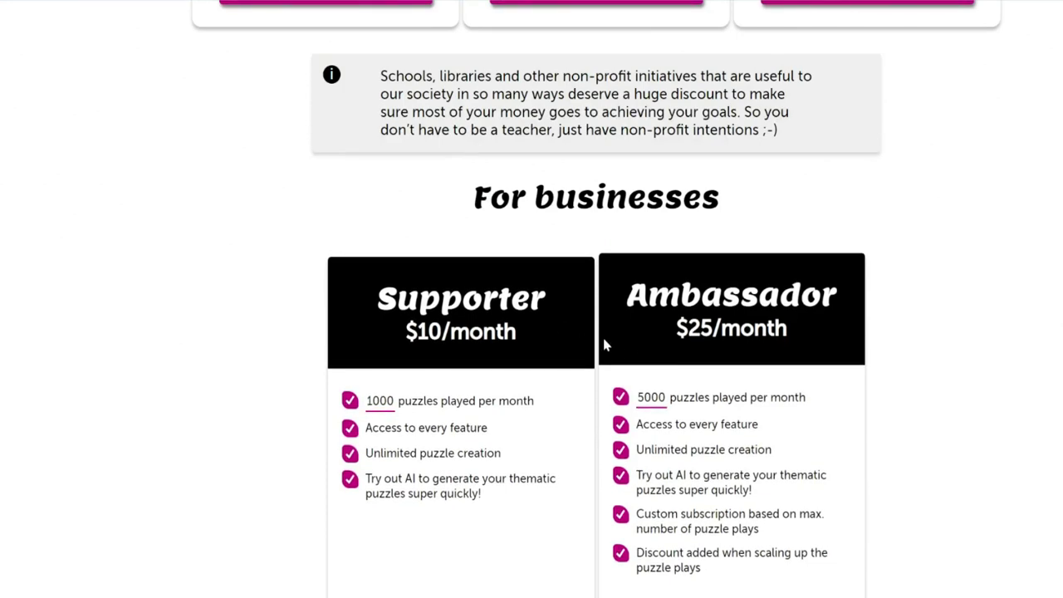
scroll(467, 378, up, 10)
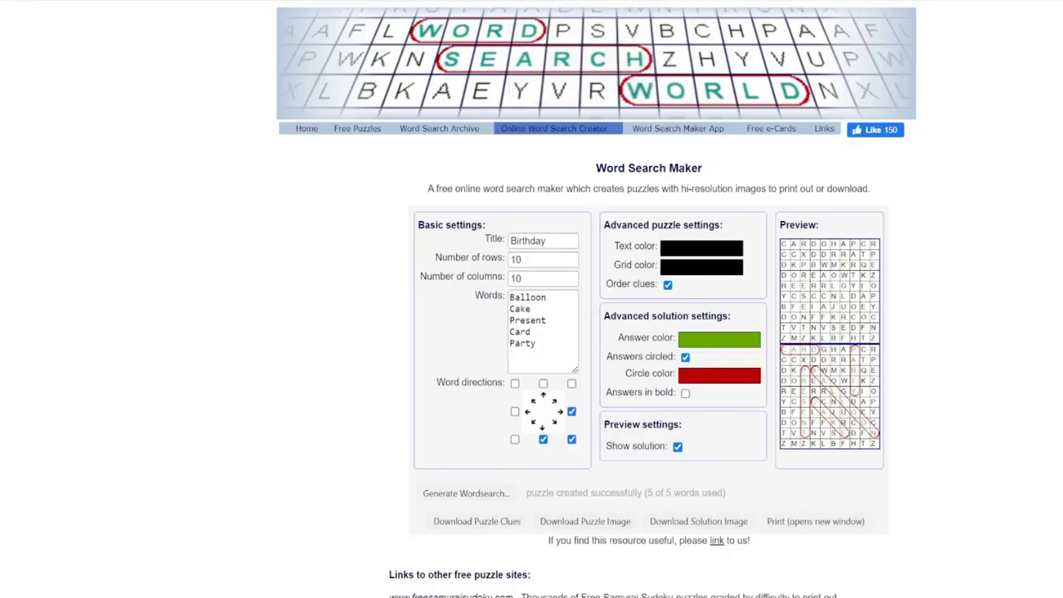
scroll(512, 166, down, 1)
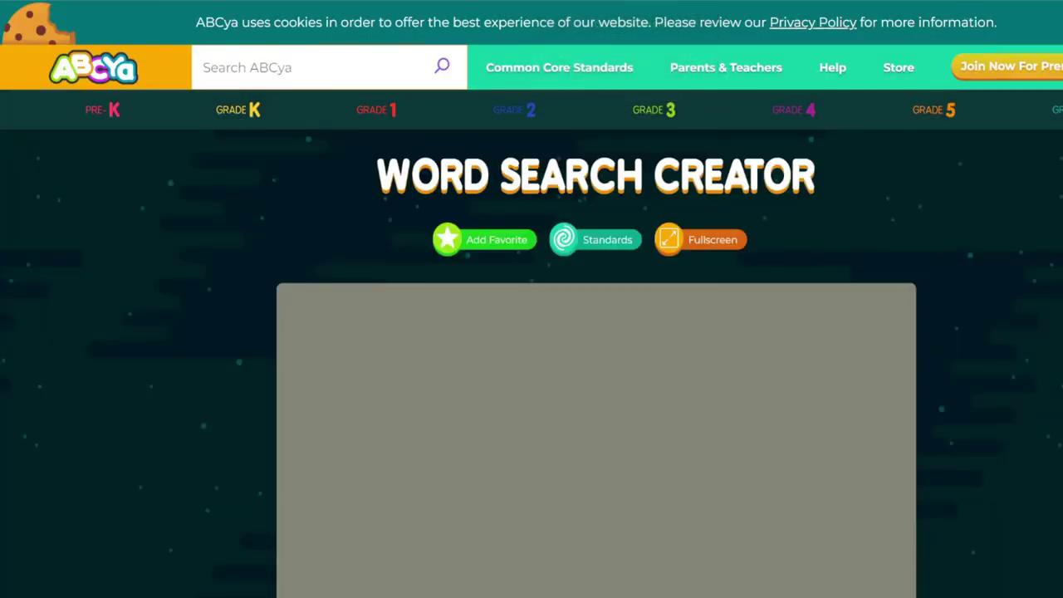
Step: Look over ABCya's Word Search Creator page and Printable Creative's Word Search Maker, including its word list, grid, difficulty and output settings
scroll(629, 495, down, 10)
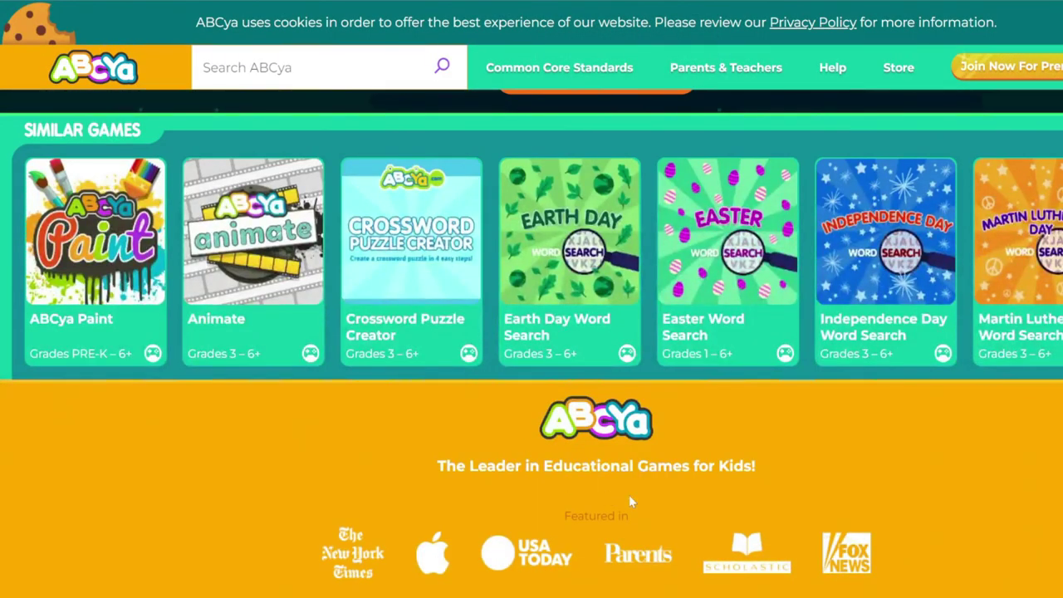
scroll(490, 357, up, 10)
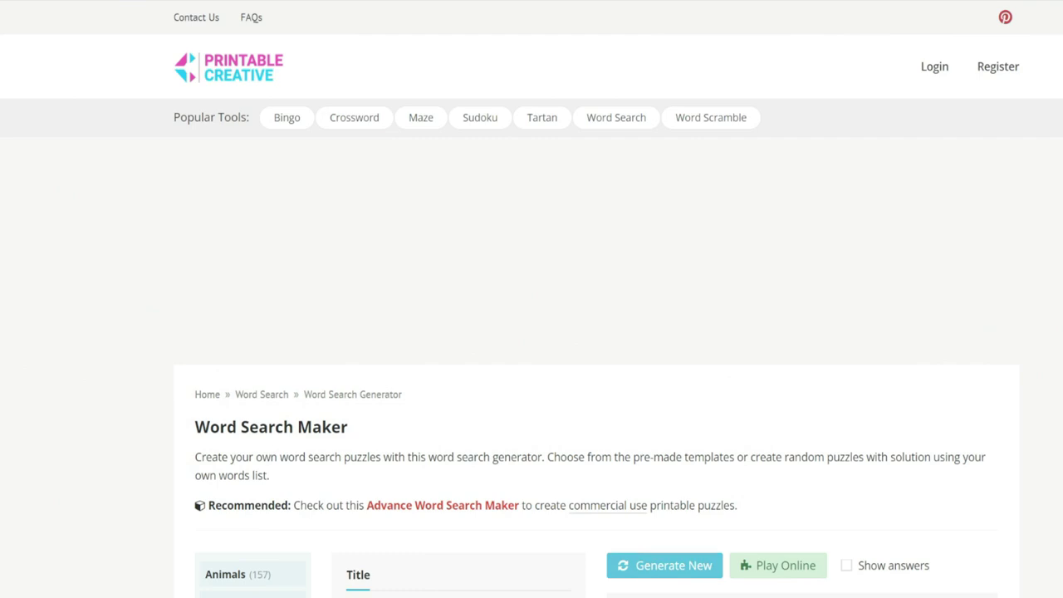
scroll(559, 149, down, 5)
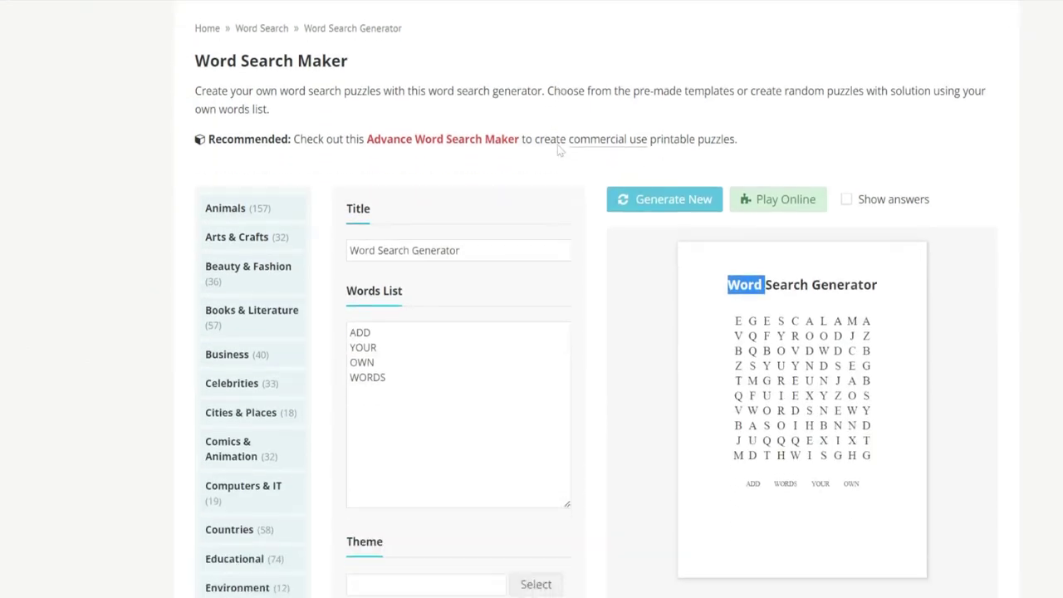
scroll(558, 150, down, 1)
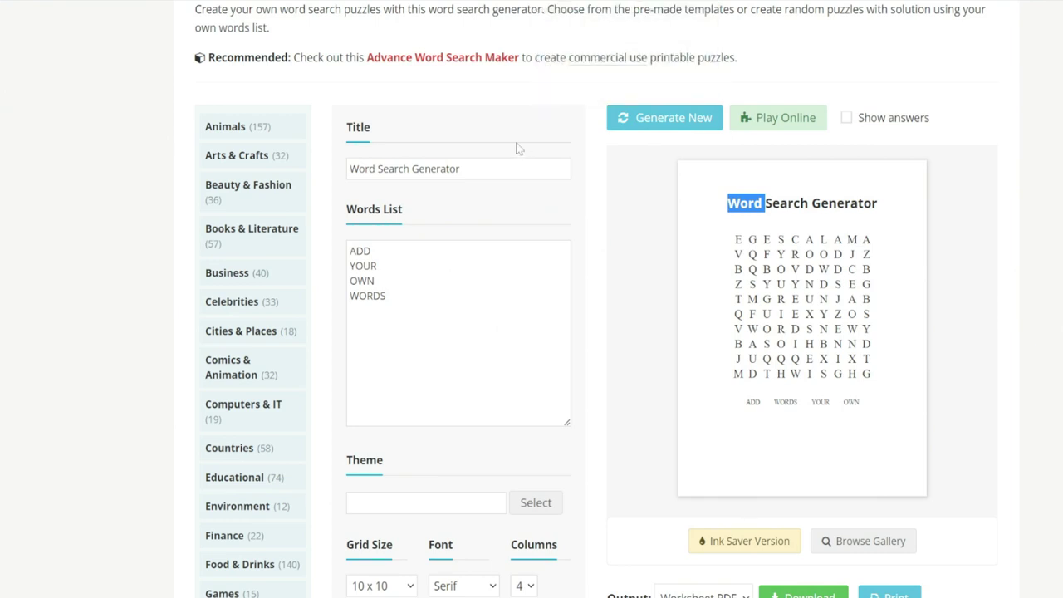
scroll(517, 148, up, 2)
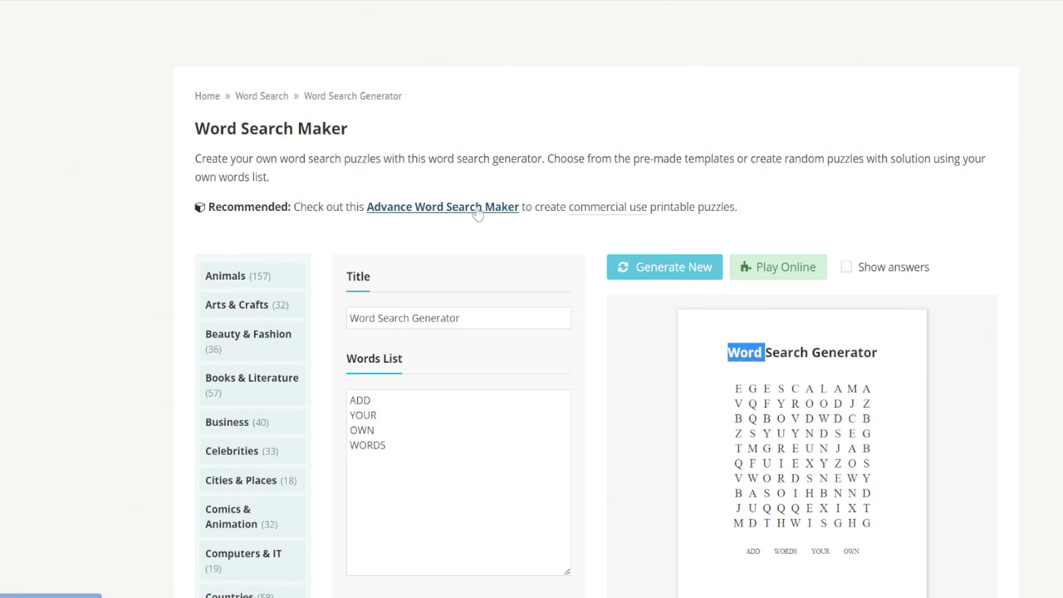
scroll(478, 214, down, 6)
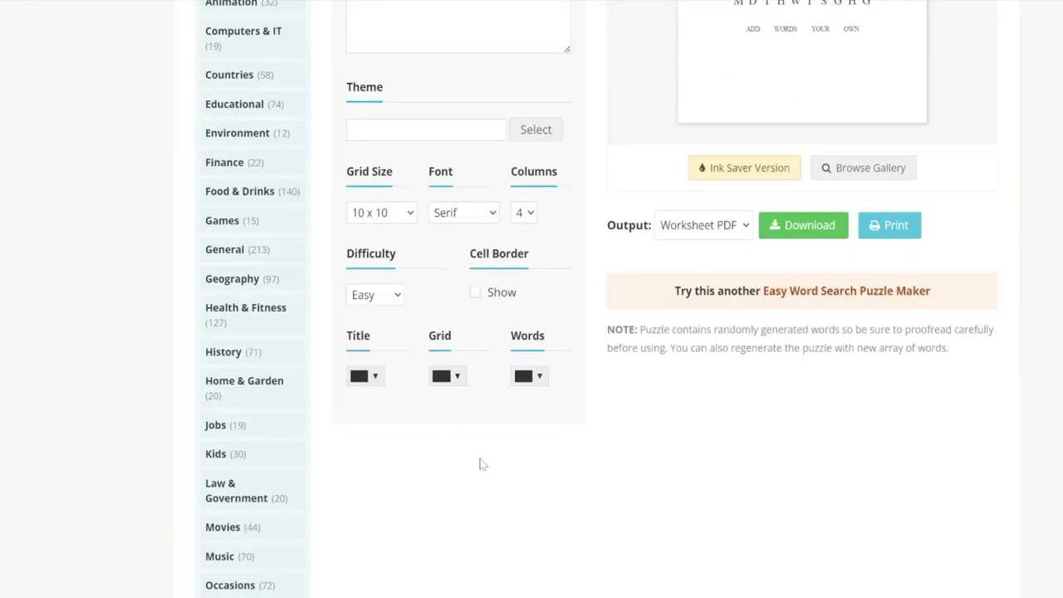
scroll(484, 463, down, 5)
scroll(488, 453, down, 2)
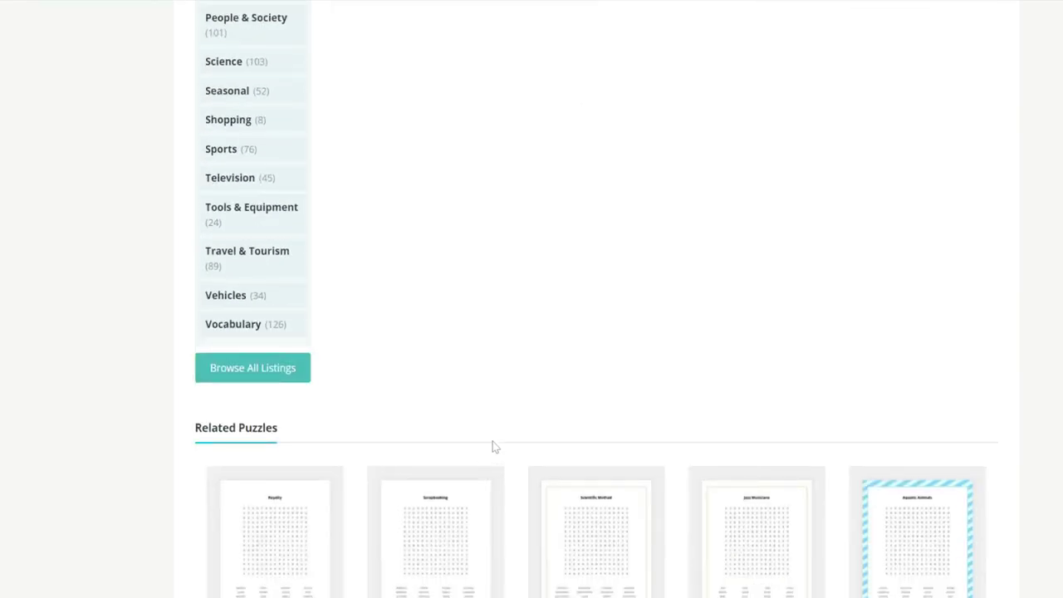
scroll(516, 324, down, 4)
scroll(575, 336, up, 20)
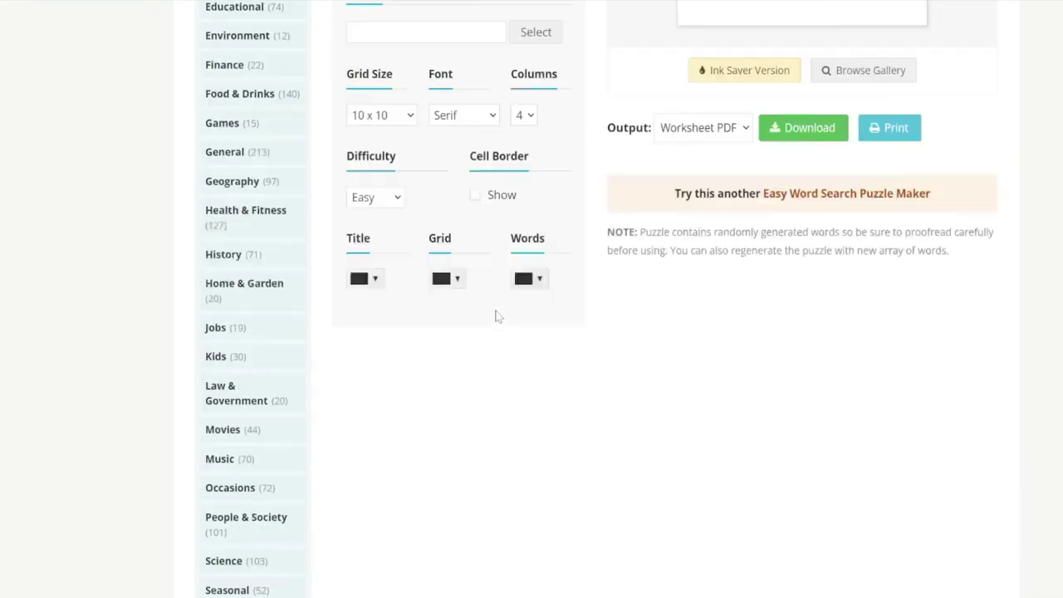
scroll(459, 411, down, 2)
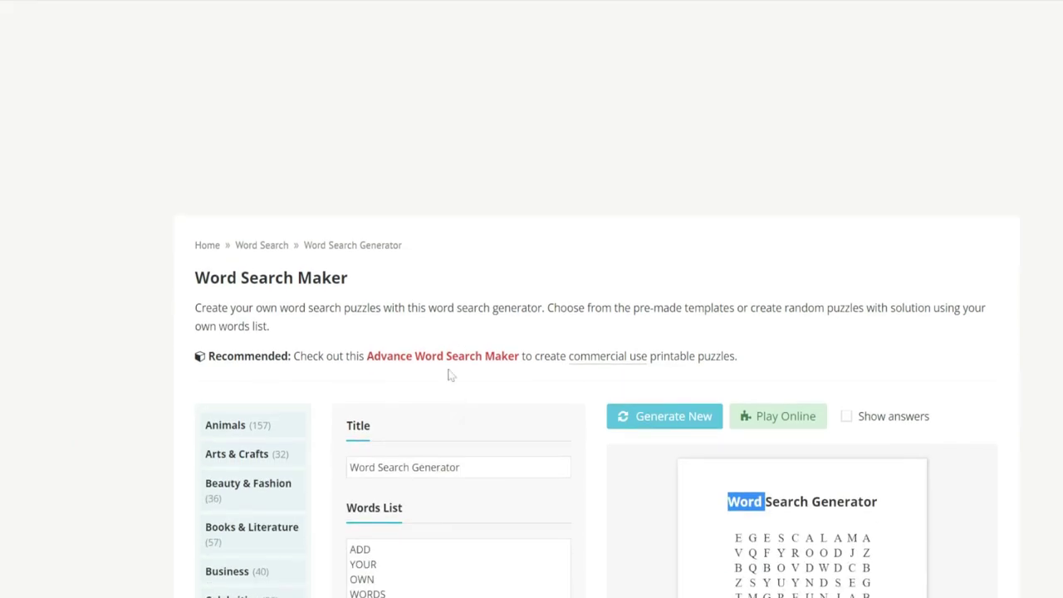
Step: Open the Advance Word Search Maker recommended for commercial use and look over the puzzle generators offered by Two Lime Prints
click(456, 358)
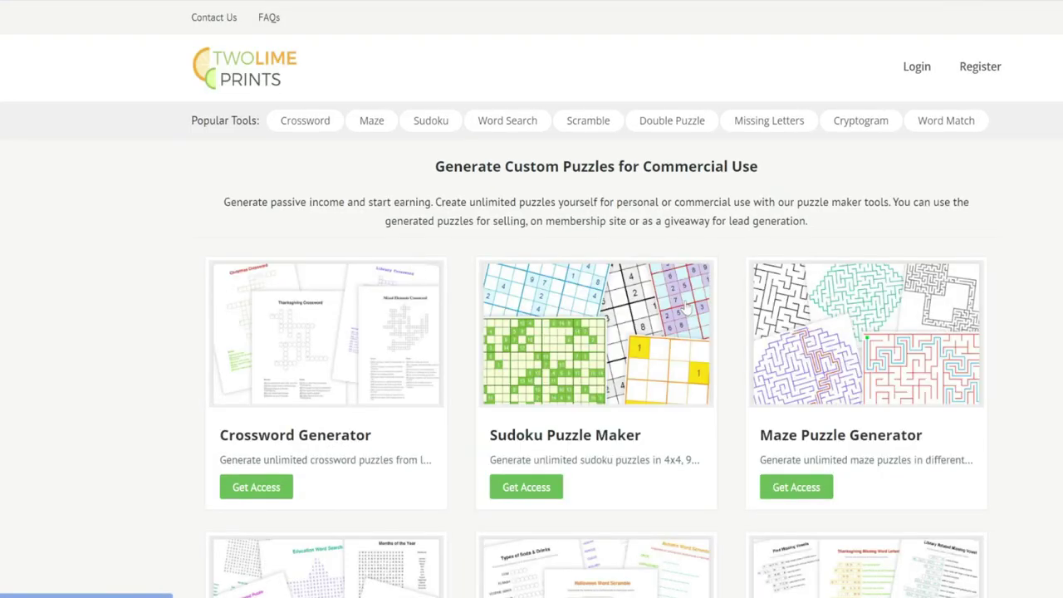
scroll(677, 329, down, 7)
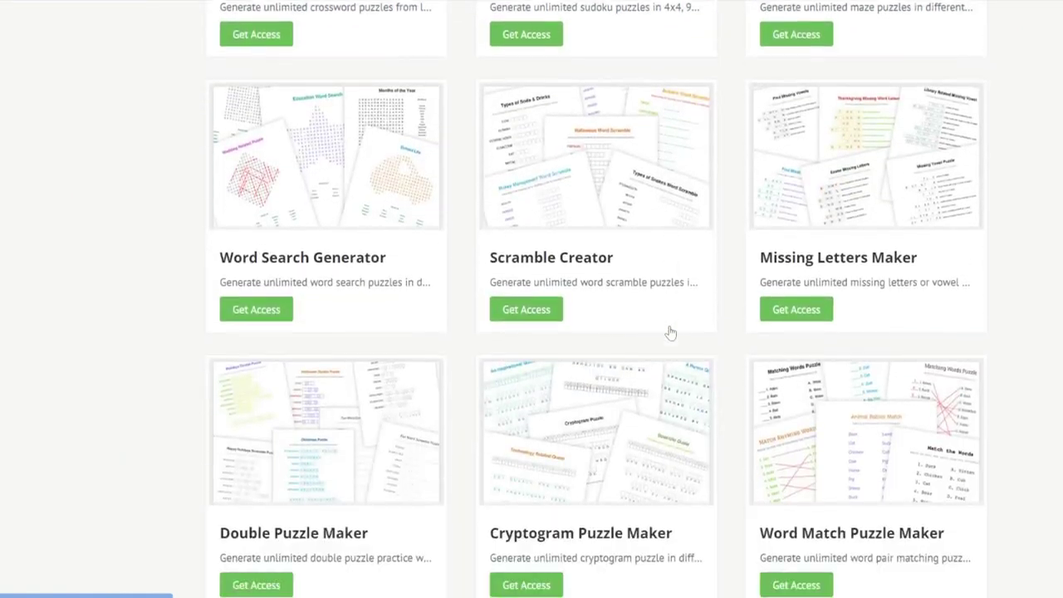
scroll(671, 330, down, 2)
scroll(671, 330, up, 7)
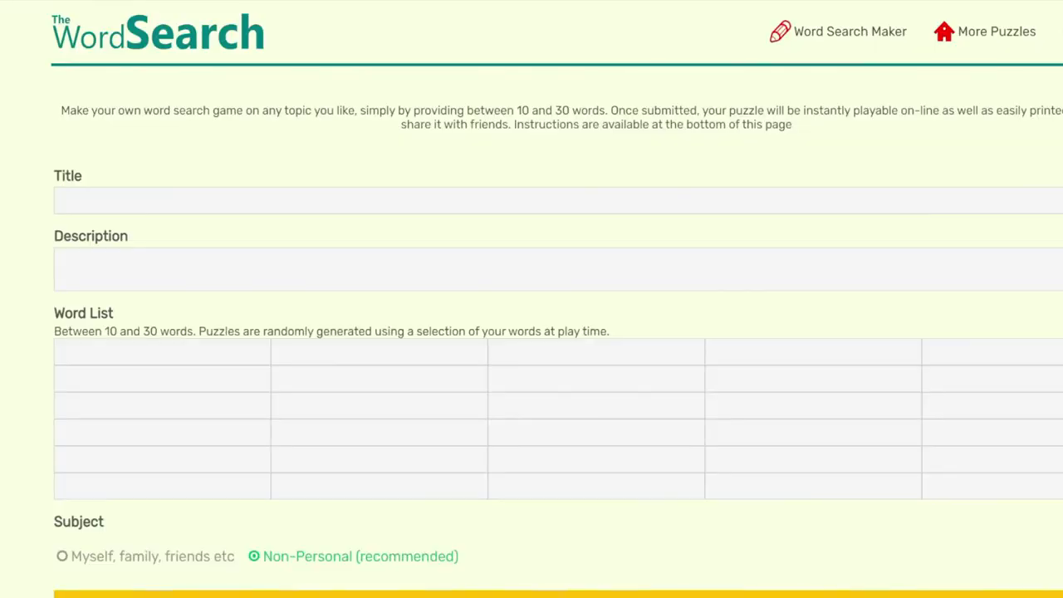
Step: Review The Word Search's puzzle maker form, including its title, description, word list and subject fields and the instructions
scroll(575, 179, down, 2)
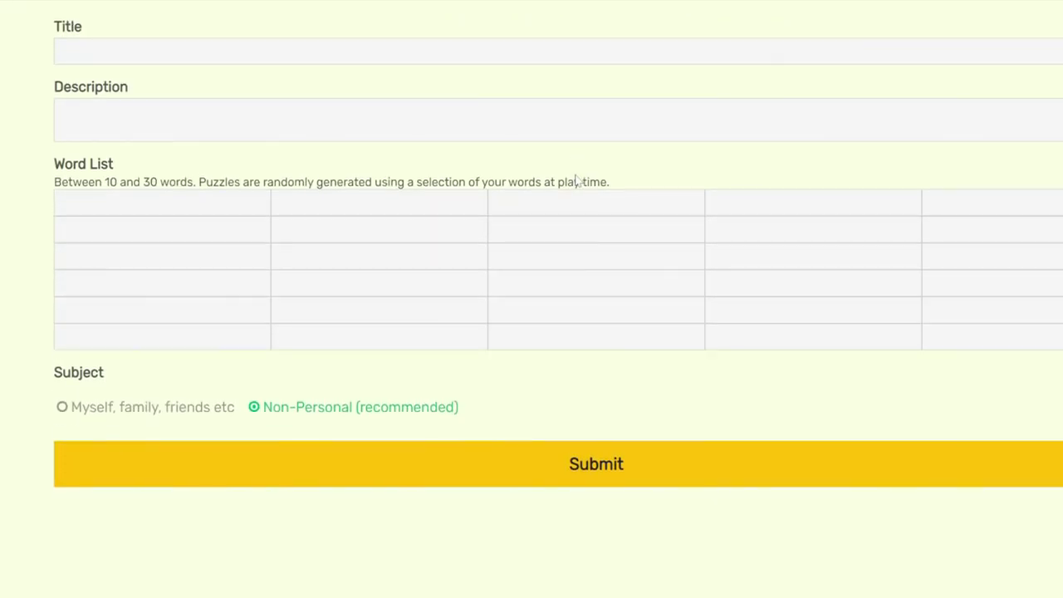
scroll(576, 179, down, 4)
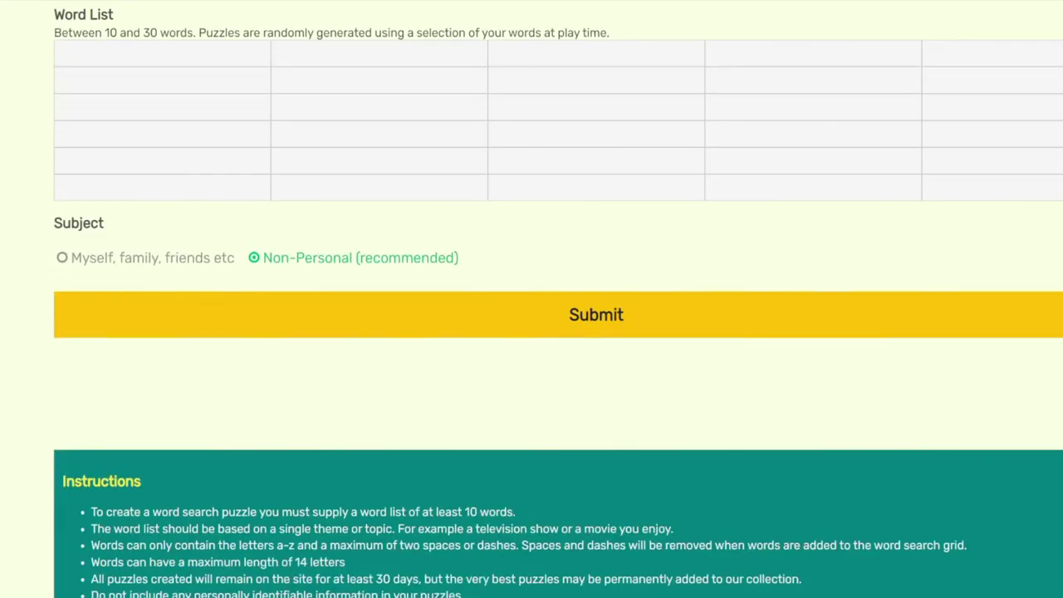
scroll(510, 412, up, 6)
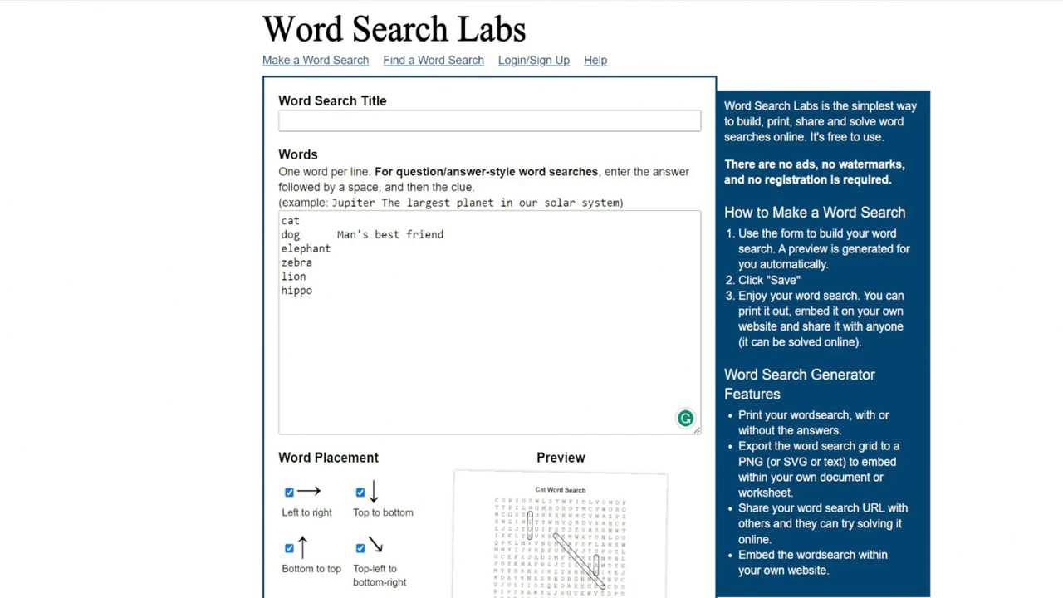
Step: Examine Word Search Labs' usage statements on cost, ads, watermarks and registration, plus its word placement, size and privacy settings
drag(812, 136, 885, 136)
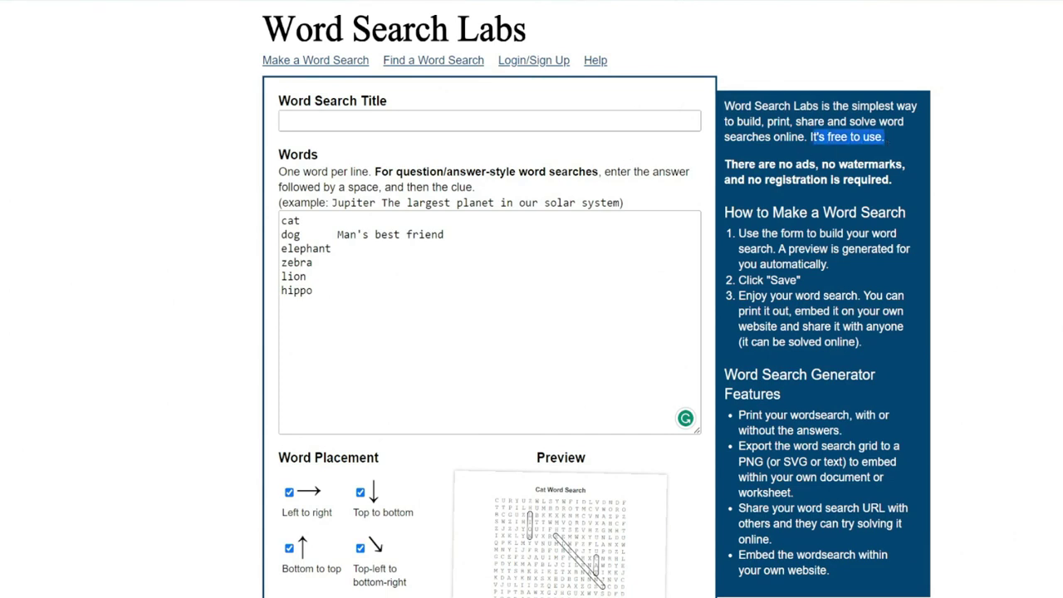
drag(758, 163, 891, 179)
click(812, 198)
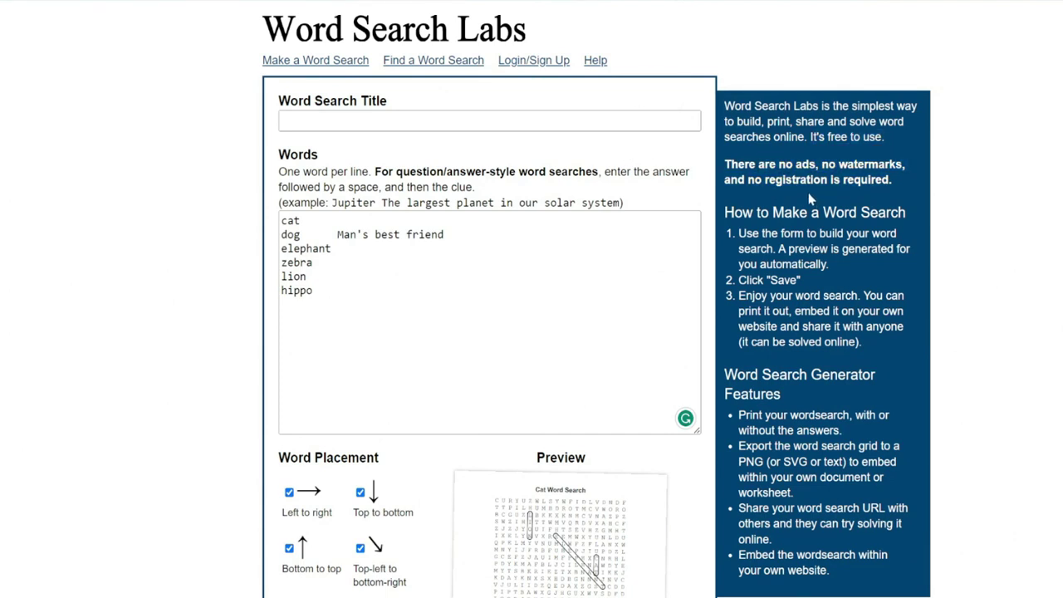
scroll(714, 205, down, 5)
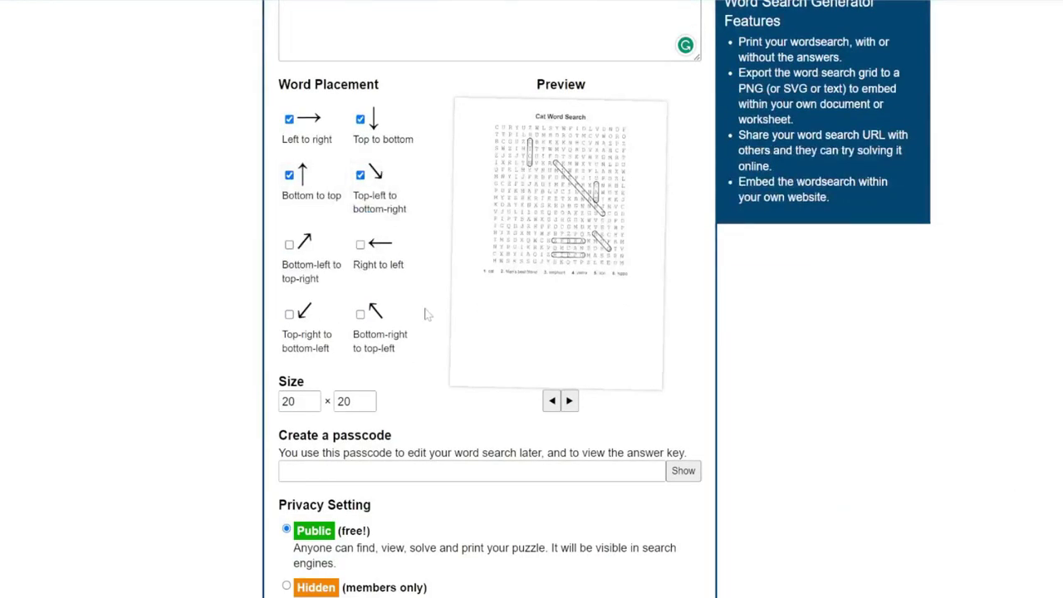
scroll(460, 359, up, 3)
scroll(460, 357, up, 2)
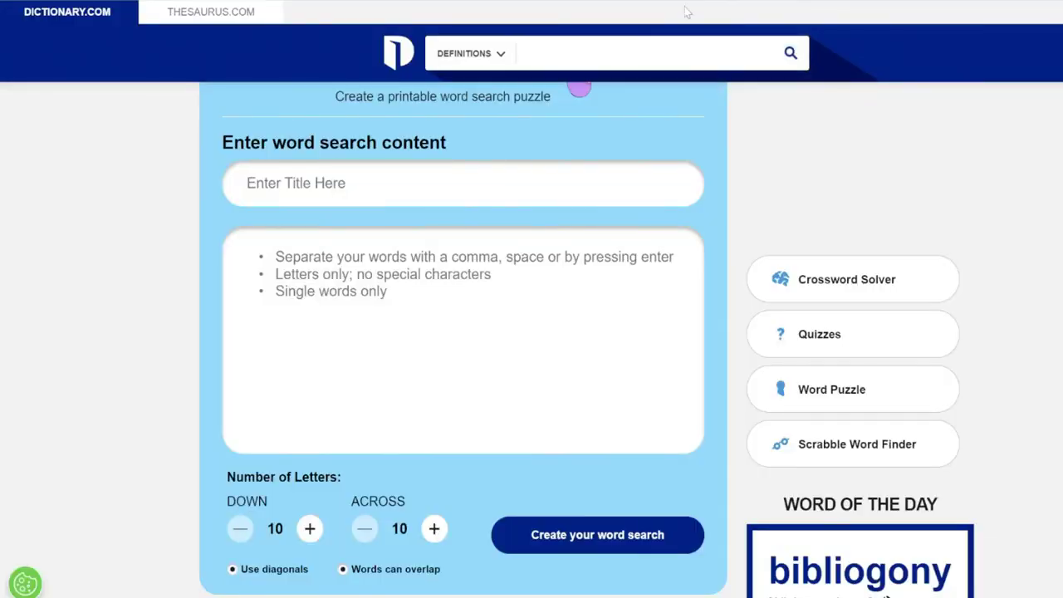
Step: Look over Dictionary.com's Word Search Maker, including its word entry rules, letter counts, diagonal and overlap options and the page footer
scroll(589, 231, up, 1)
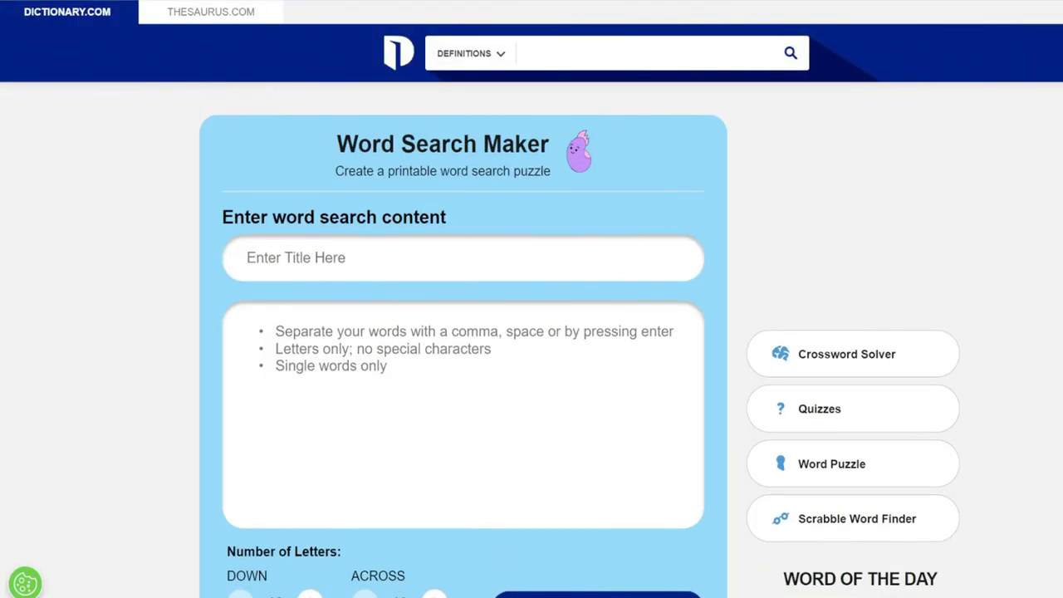
scroll(531, 332, down, 5)
scroll(539, 310, up, 5)
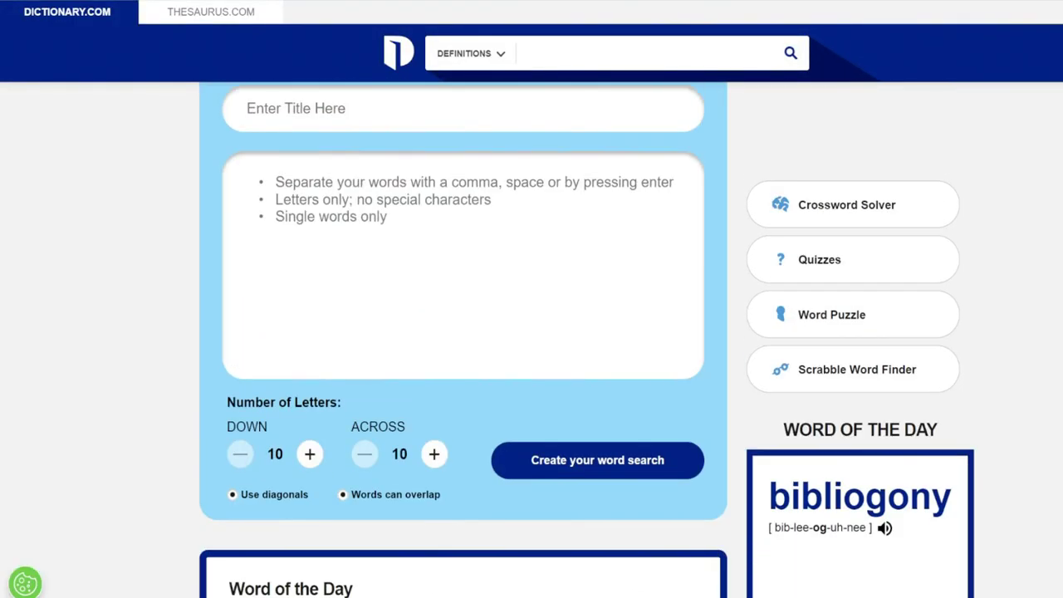
scroll(539, 310, down, 5)
scroll(531, 332, down, 4)
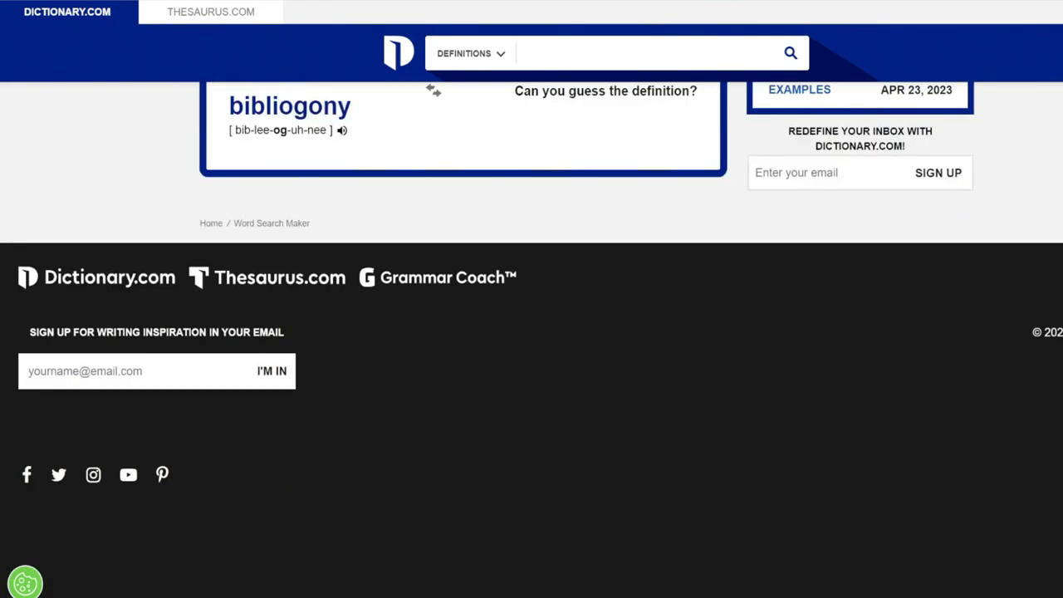
scroll(635, 368, up, 1)
scroll(635, 368, up, 10)
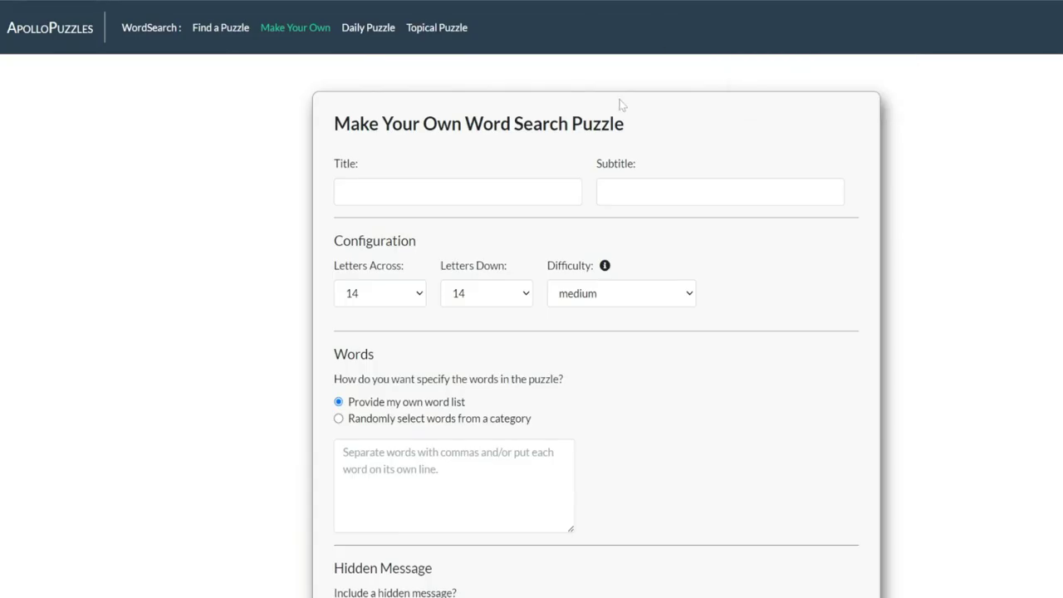
Step: Review ApolloPuzzles' Make Your Own Word Search Puzzle form, including its grid size, difficulty, word source and hidden message options
scroll(621, 107, down, 3)
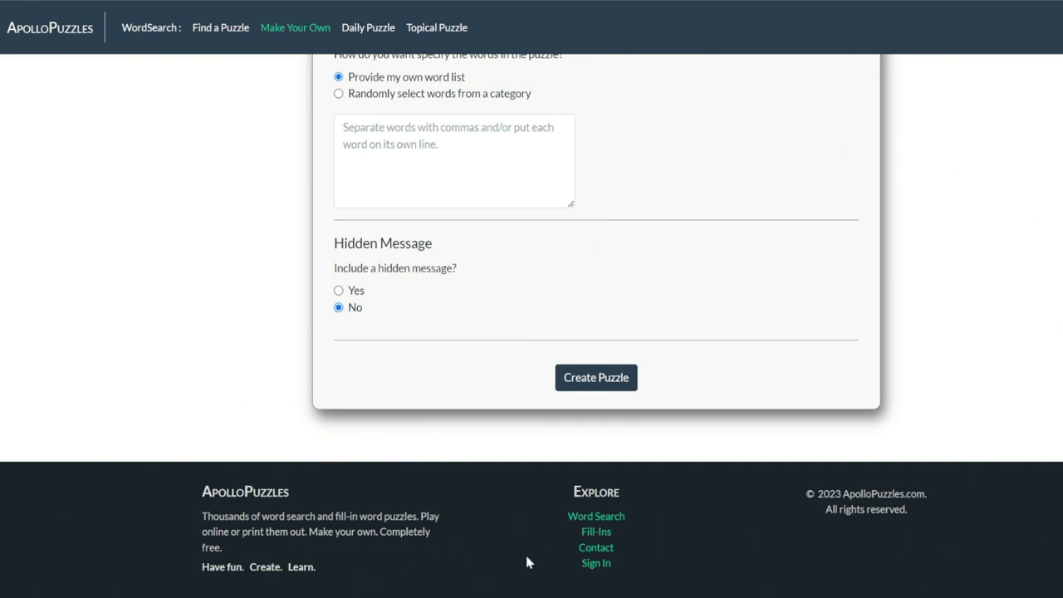
scroll(640, 529, up, 3)
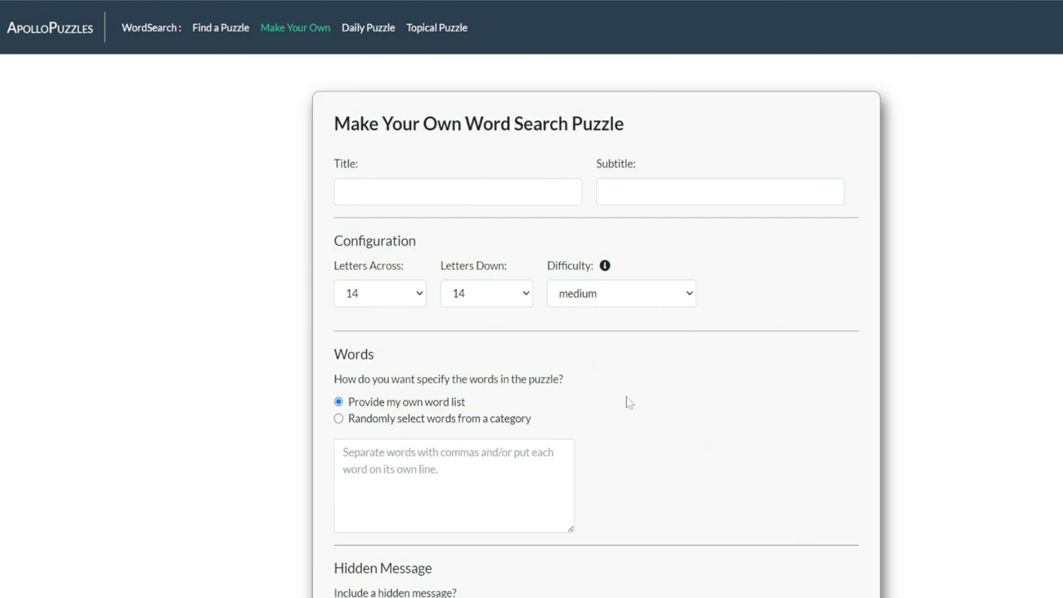
scroll(627, 403, down, 2)
scroll(624, 400, up, 2)
scroll(622, 398, down, 4)
scroll(622, 398, up, 3)
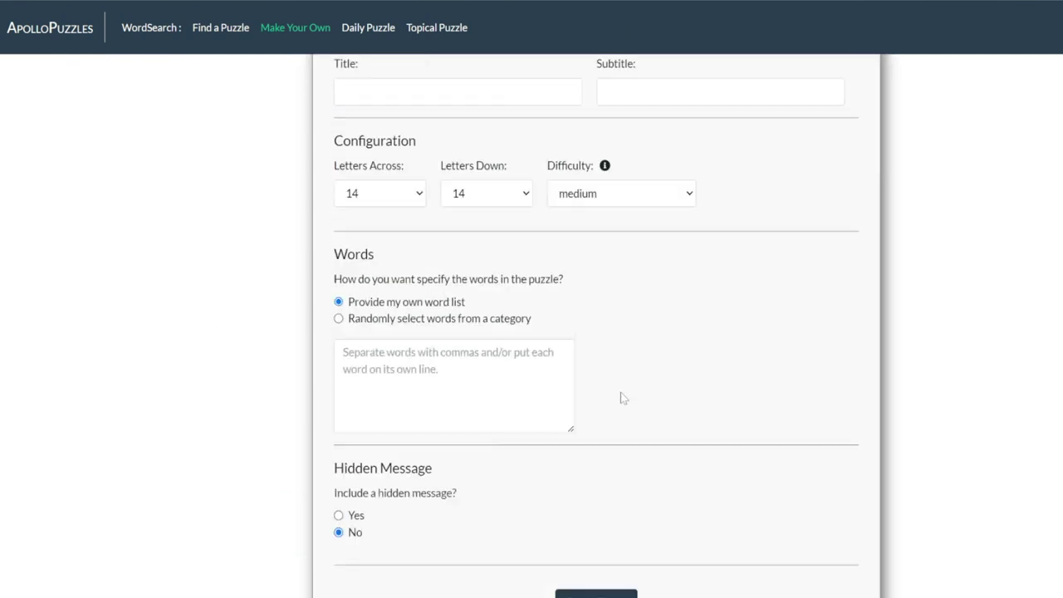
scroll(621, 398, up, 1)
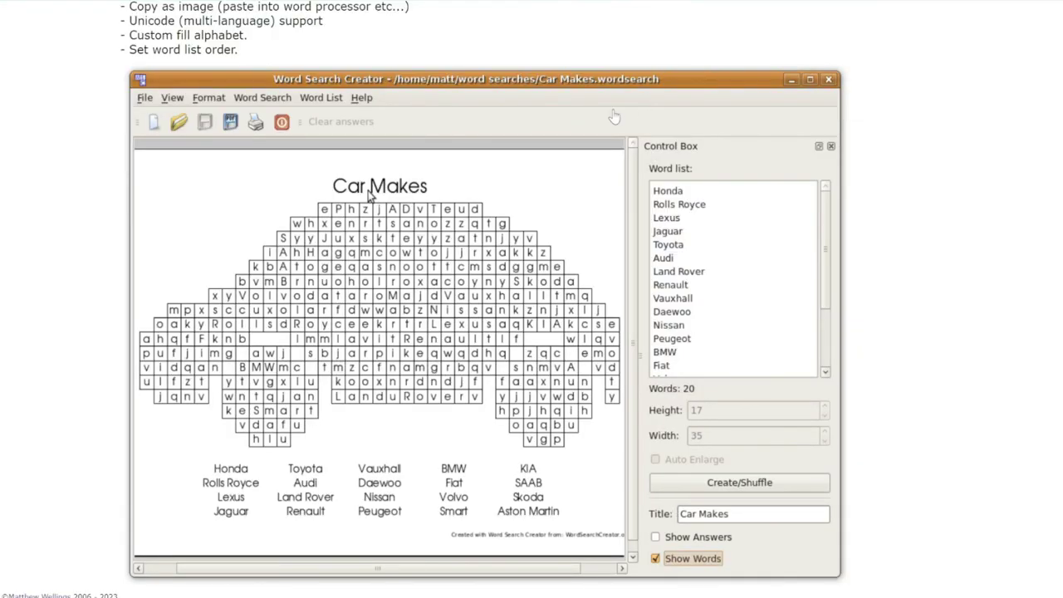
Step: Examine WordSearchCreator.org's licence statement and feature list alongside the sample Car Makes puzzle and its control settings
scroll(614, 117, up, 2)
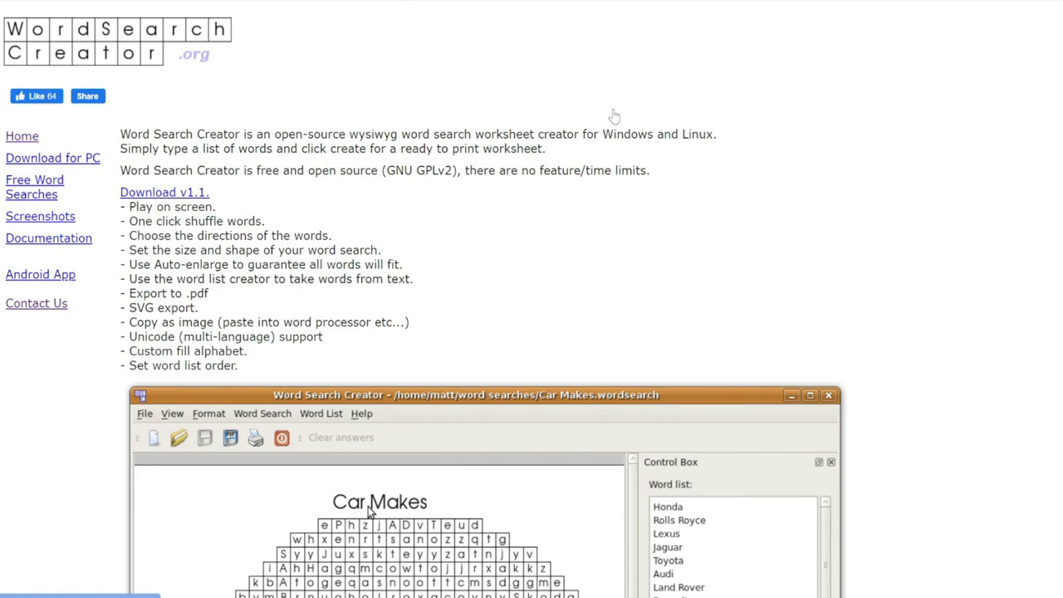
scroll(614, 116, down, 5)
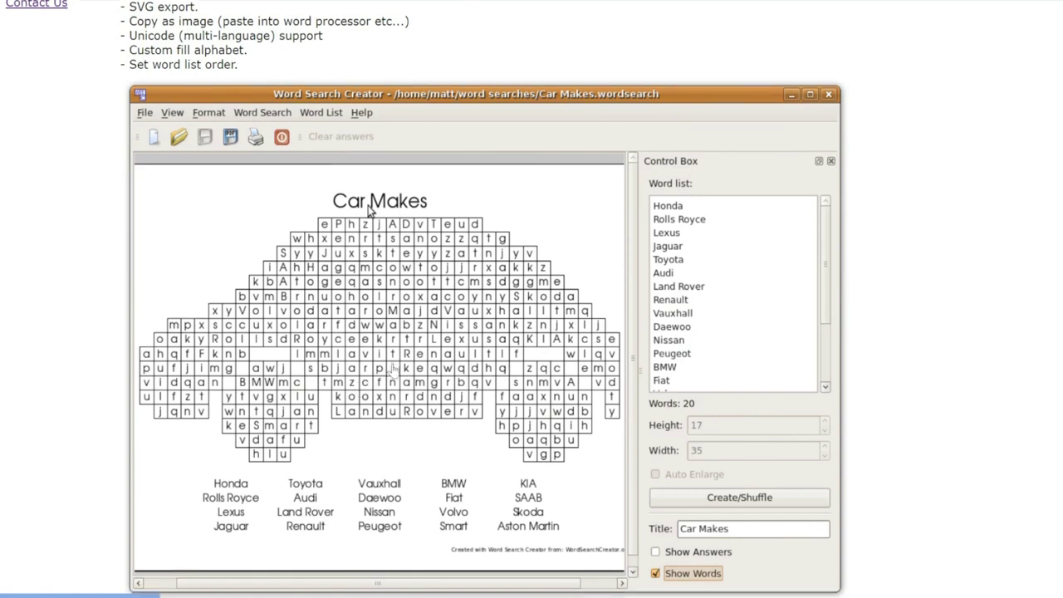
scroll(515, 207, down, 1)
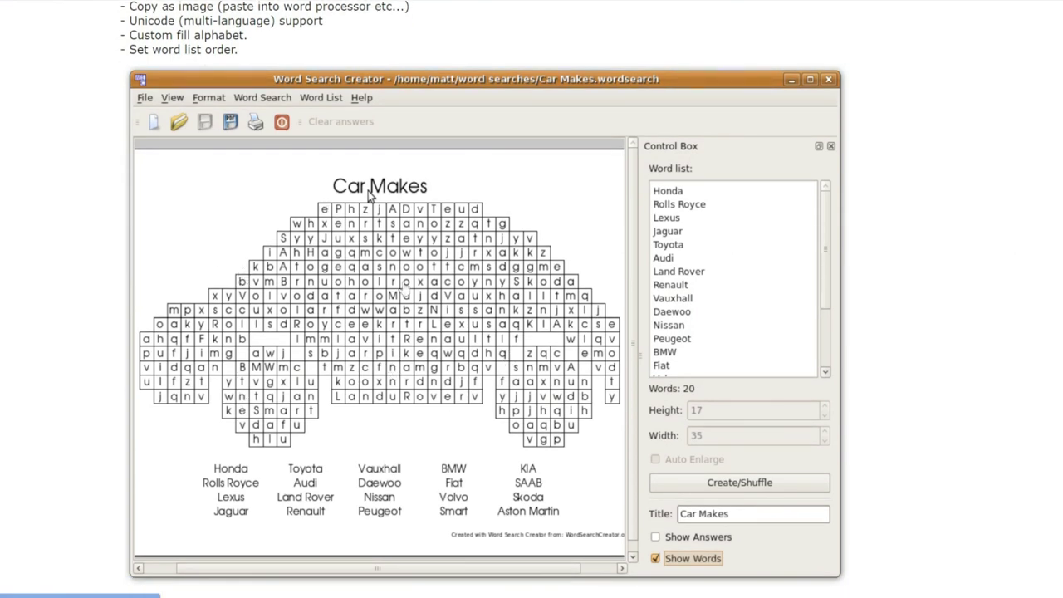
scroll(460, 299, up, 5)
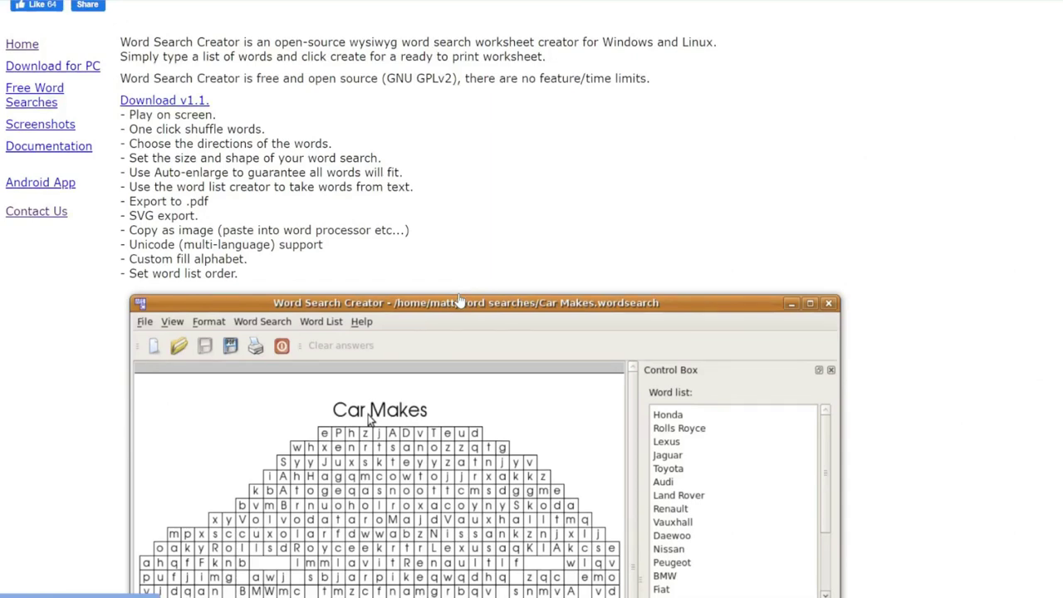
scroll(459, 301, up, 2)
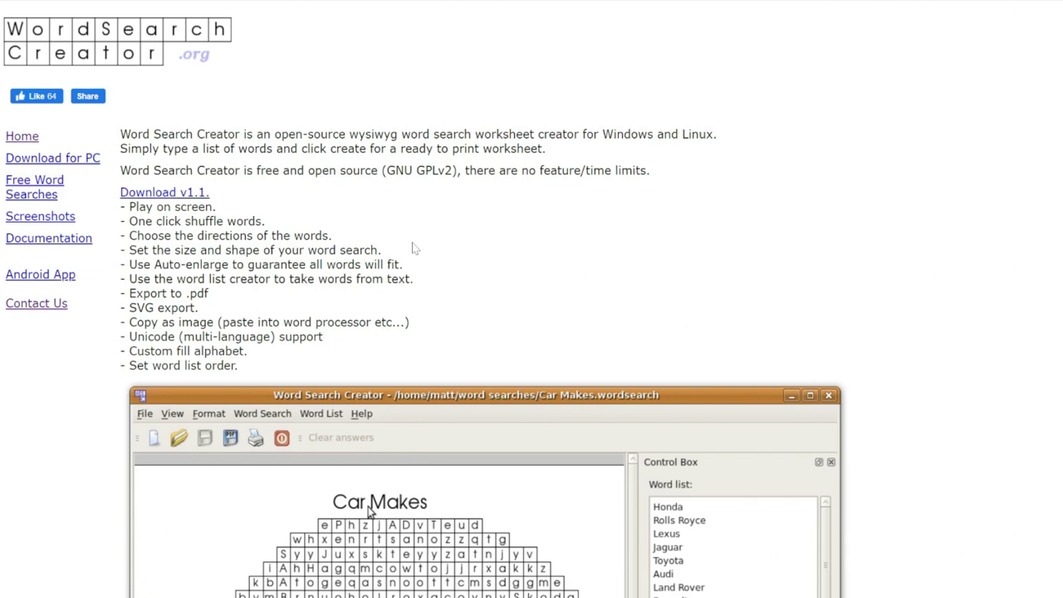
scroll(413, 246, down, 3)
scroll(202, 215, down, 1)
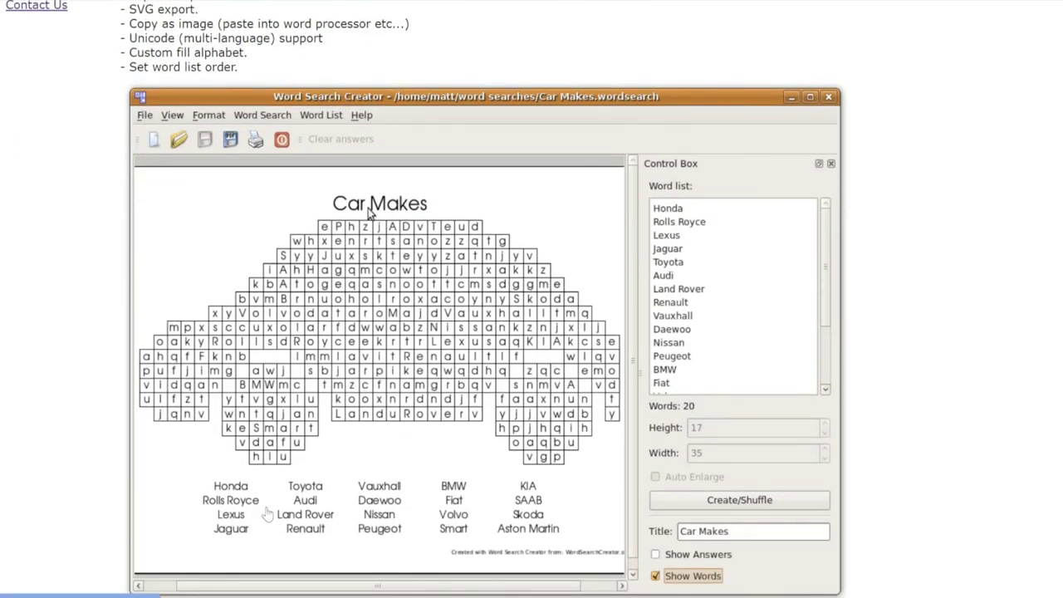
scroll(203, 468, down, 1)
scroll(192, 460, up, 3)
scroll(192, 460, up, 2)
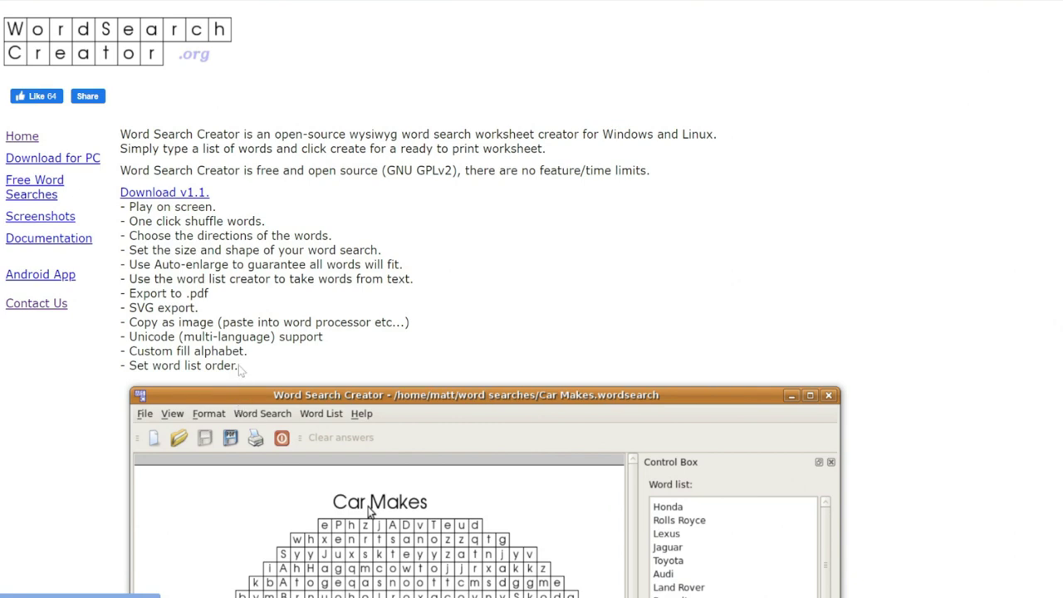
scroll(277, 362, down, 1)
scroll(342, 131, down, 3)
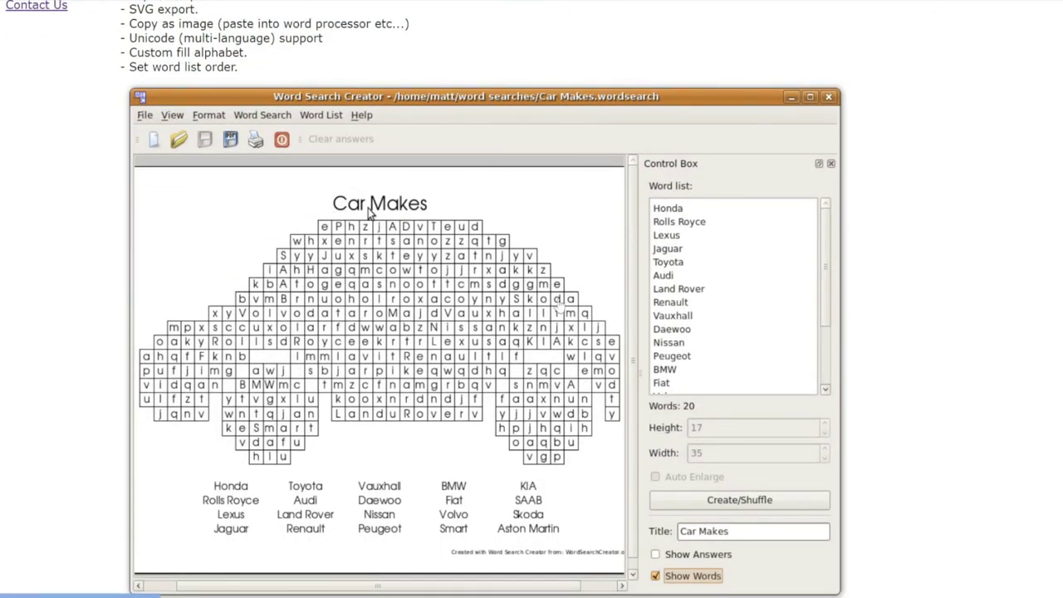
Step: Switch to the untitled fruit puzzle in Word Search Creator and hide its answers
mouse_move(573, 591)
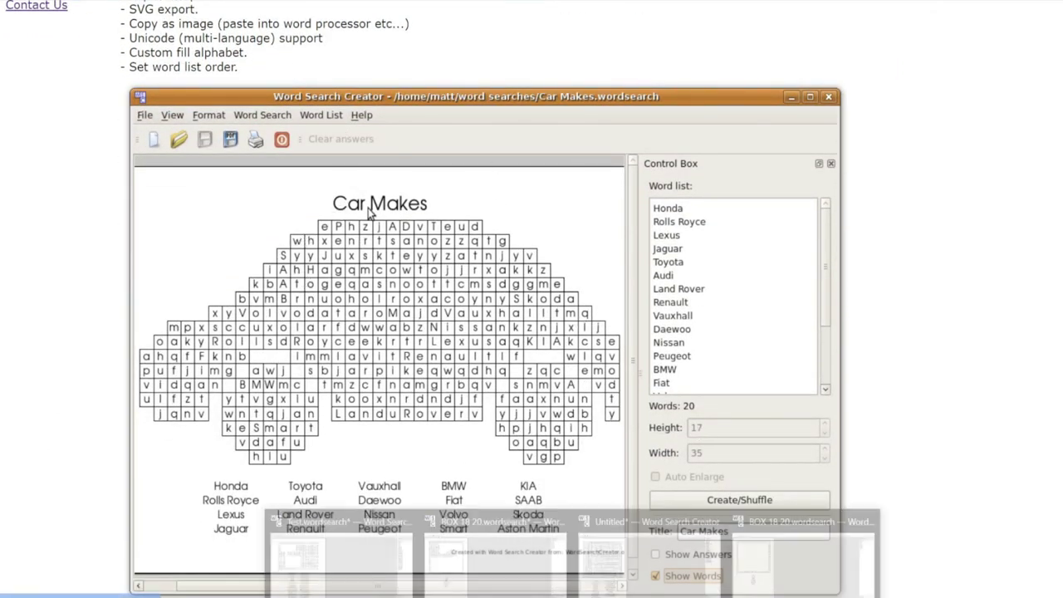
click(623, 558)
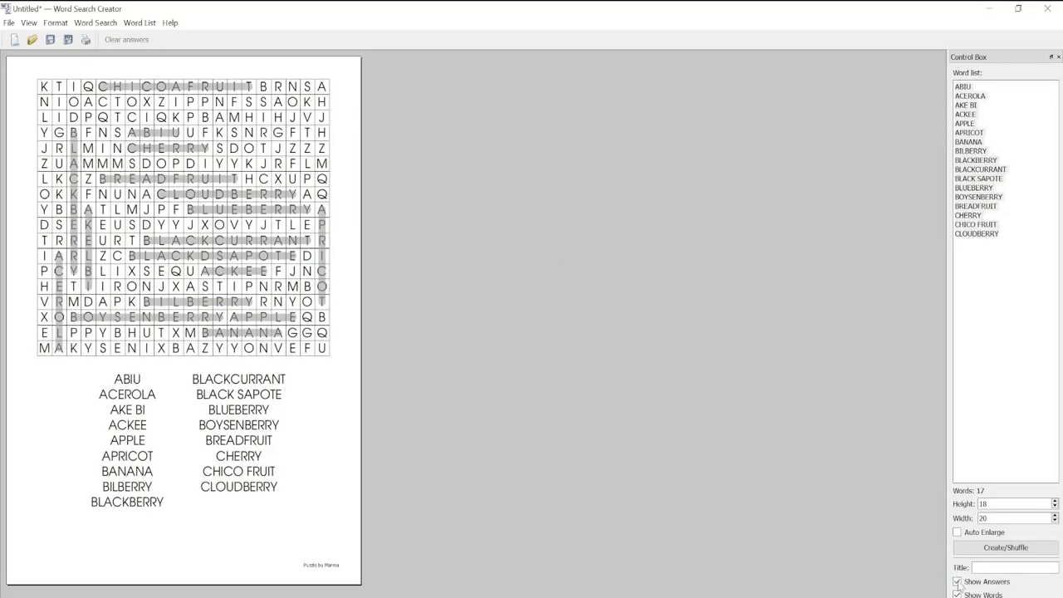
click(957, 582)
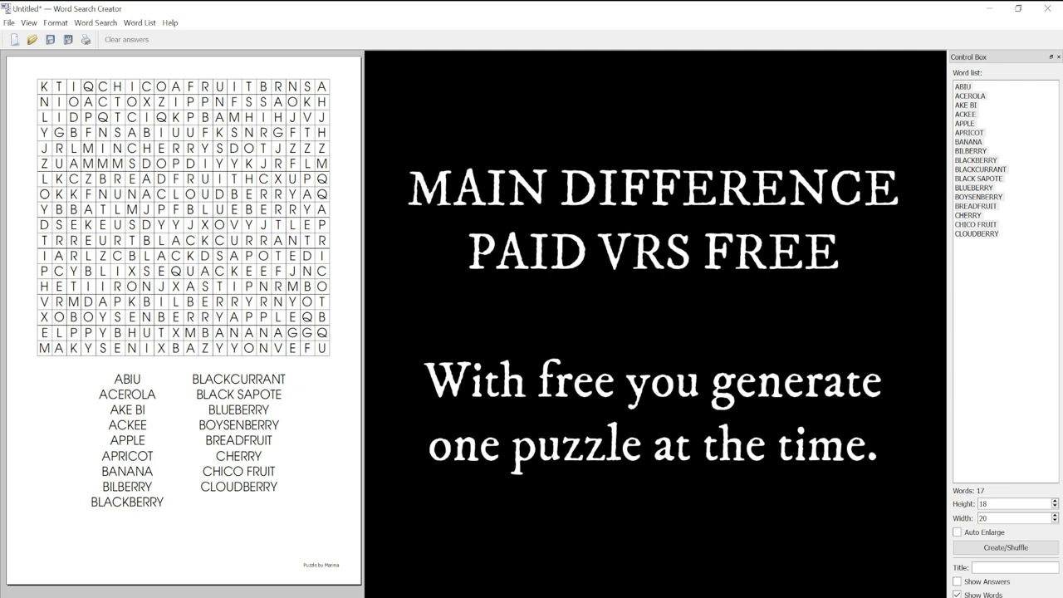
Step: Look over the complete list of fruit names used for the puzzle, from CLOUDBERRY up to ABIU
drag(983, 215, 1000, 234)
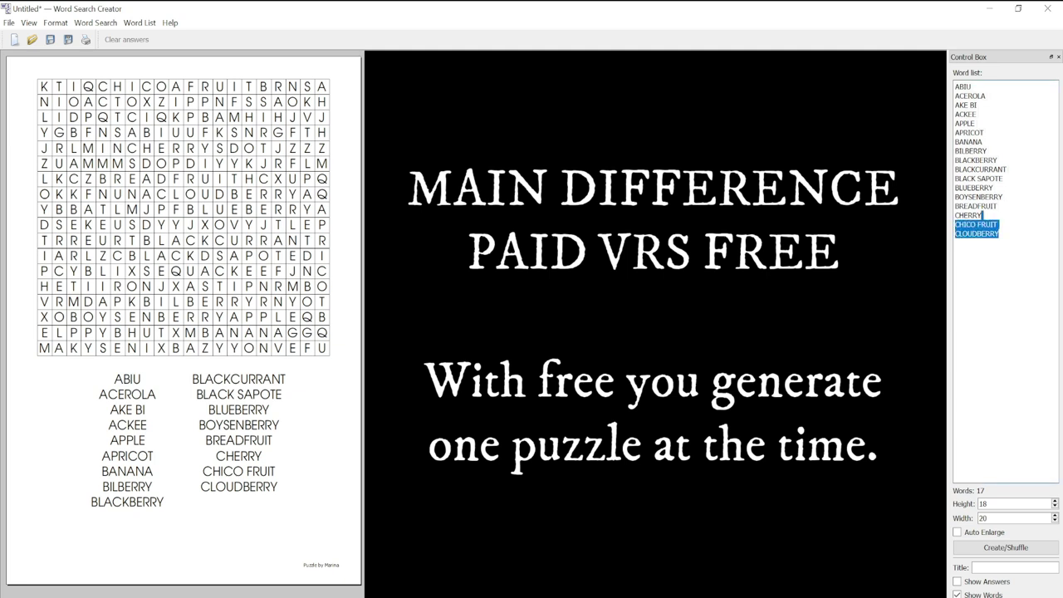
click(955, 243)
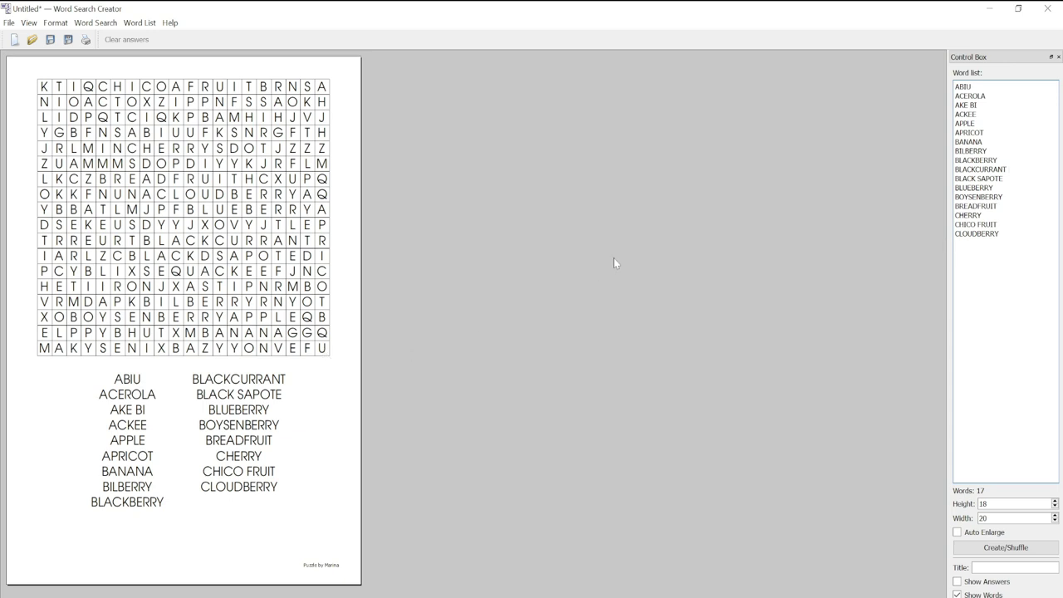
drag(1000, 235, 942, 91)
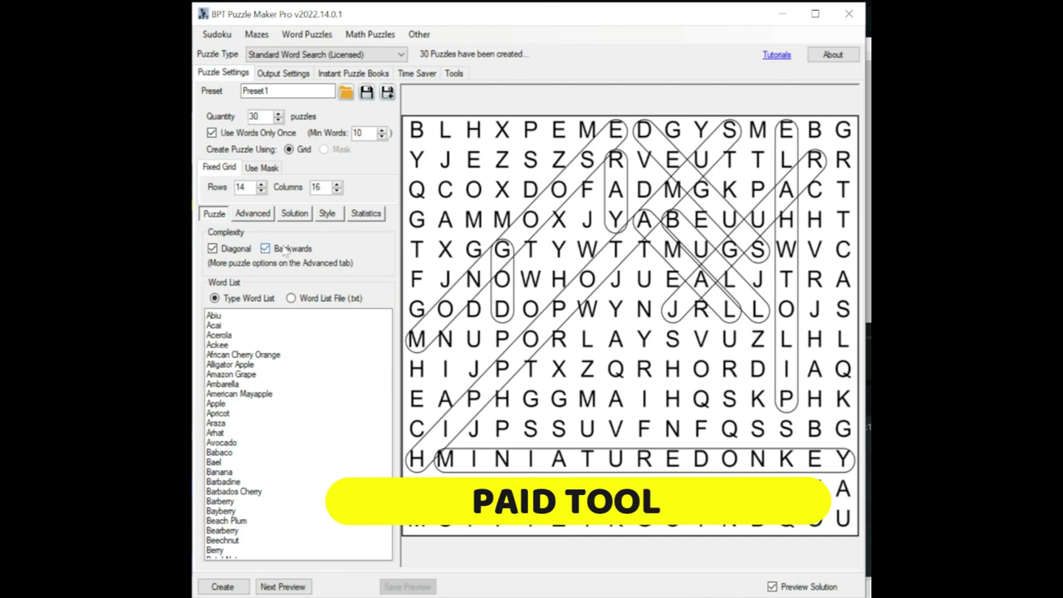
Step: Create 30 standard word searches in BPT Puzzle Maker Pro and review the resulting puzzle and solution slides in PowerPoint
click(233, 586)
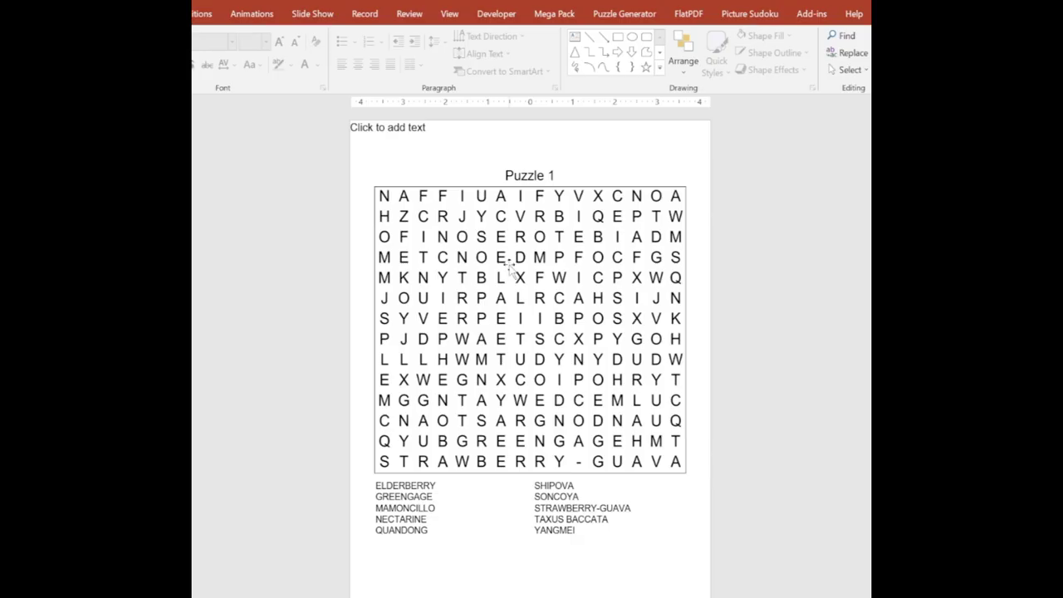
scroll(508, 264, down, 17)
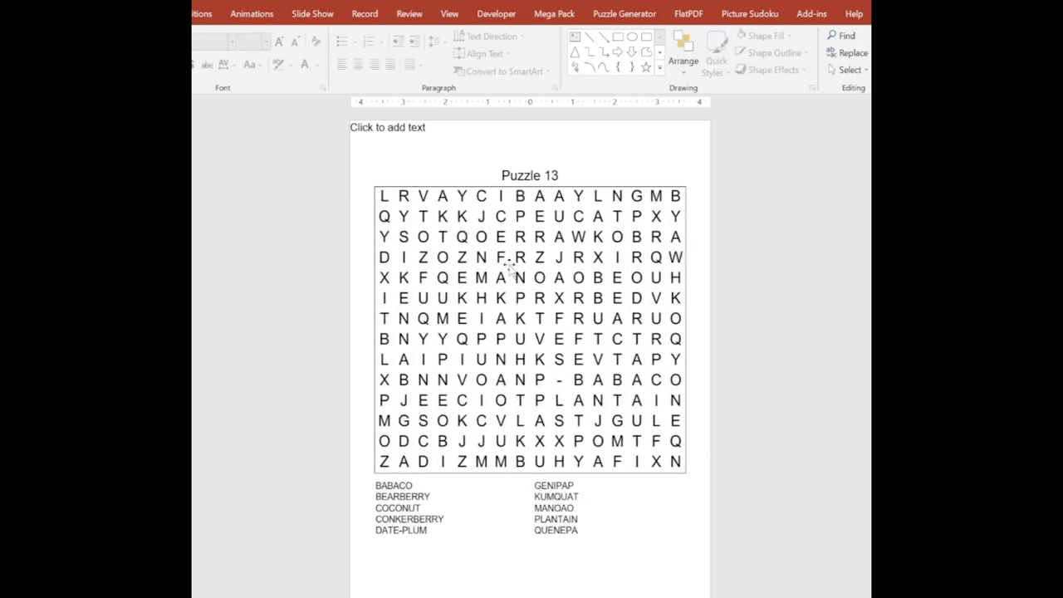
scroll(508, 264, down, 15)
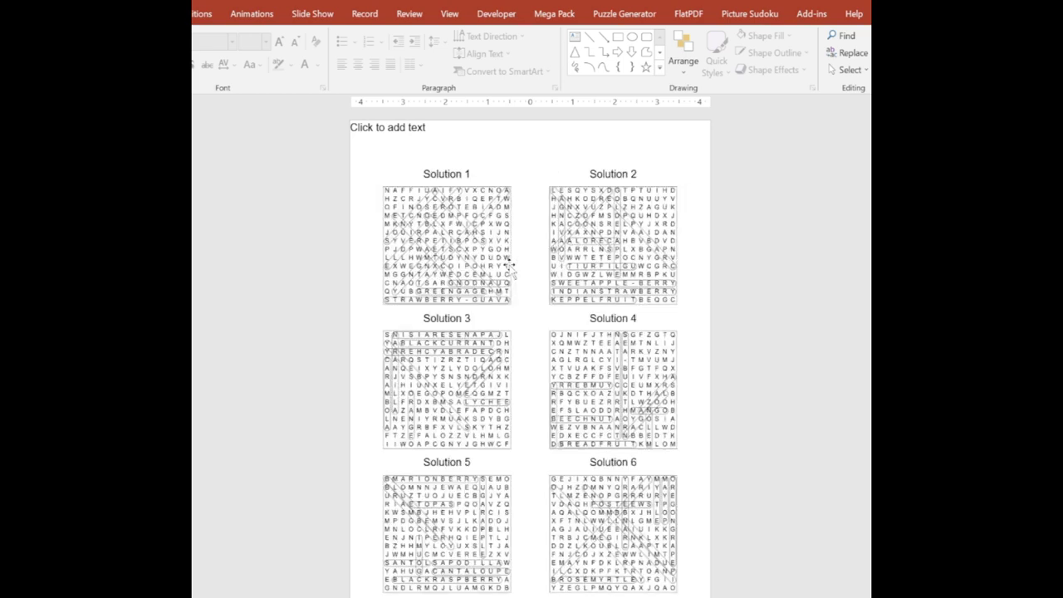
scroll(508, 264, down, 2)
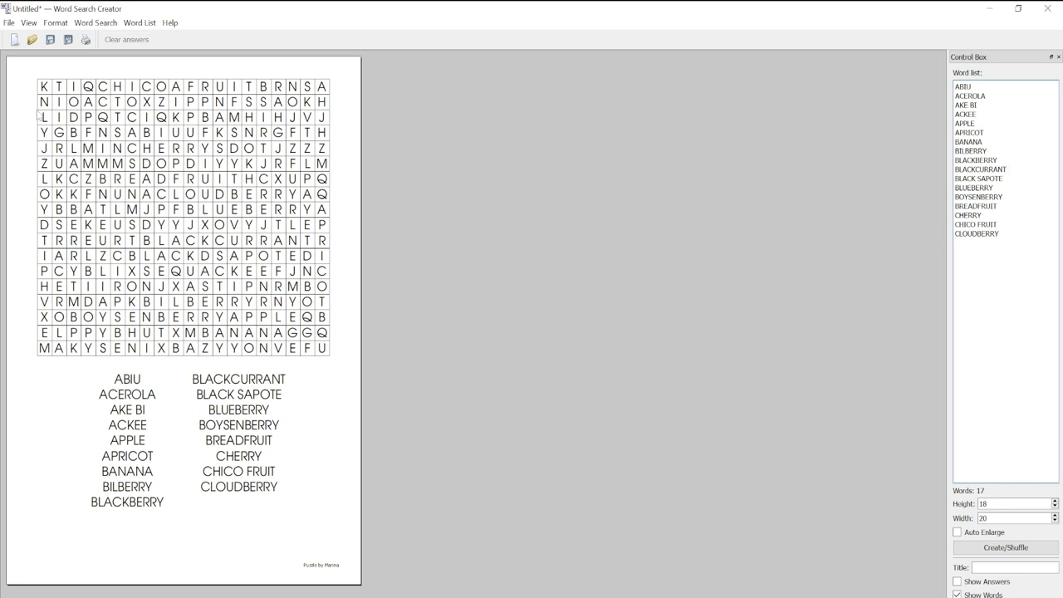
Step: Check the fruit puzzle's font, grid and background options plus the highlight colour picker, leaving the formatting as it is
click(53, 24)
click(67, 37)
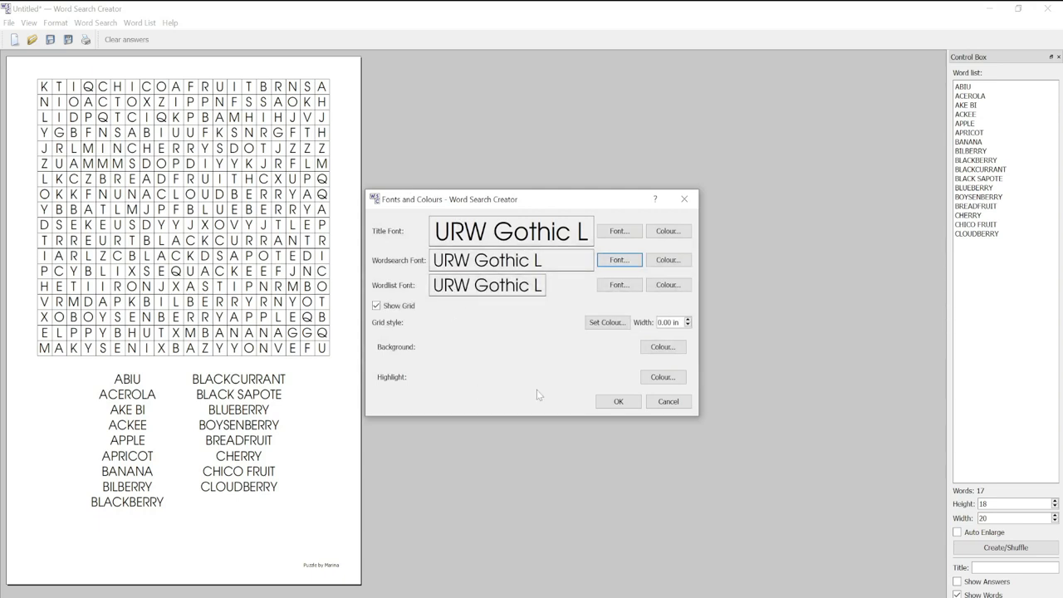
click(660, 377)
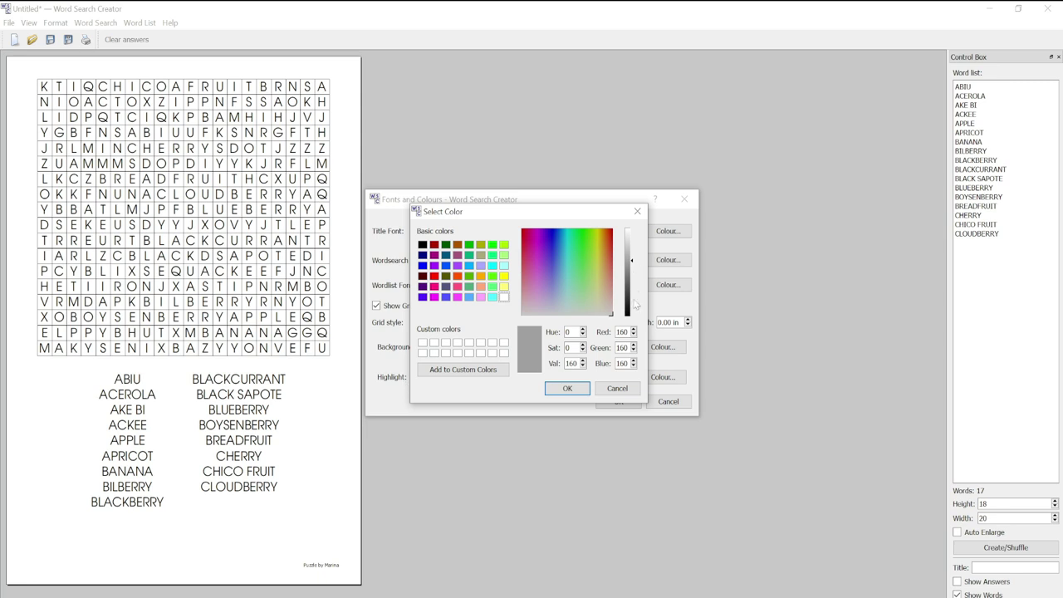
click(567, 389)
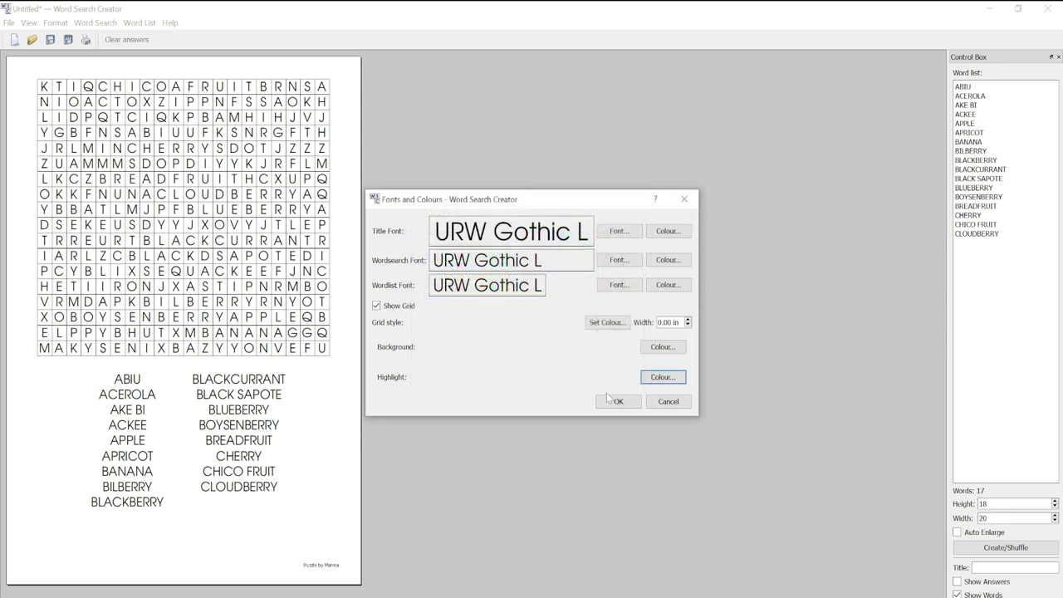
click(668, 401)
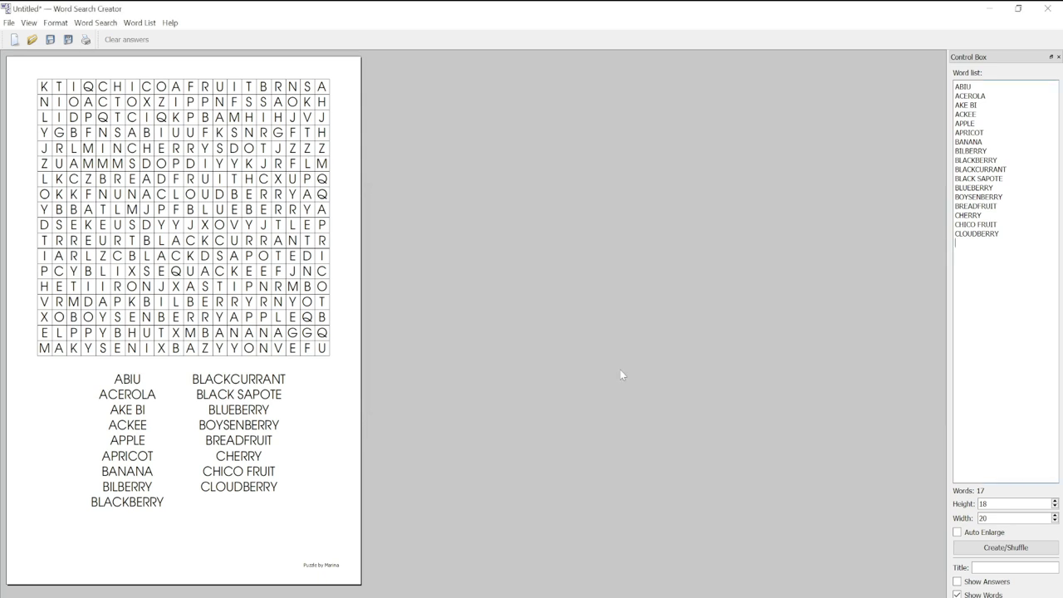
Step: Check the page size, orientation and margin options in the page layout, including the list of paper sizes, without applying changes
click(95, 22)
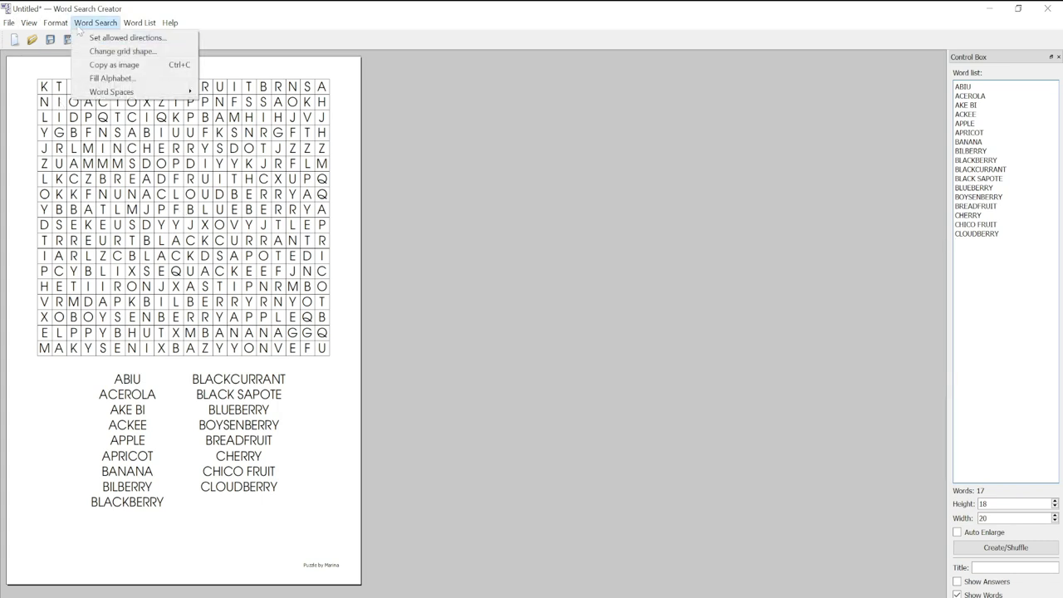
mouse_move(55, 22)
click(70, 52)
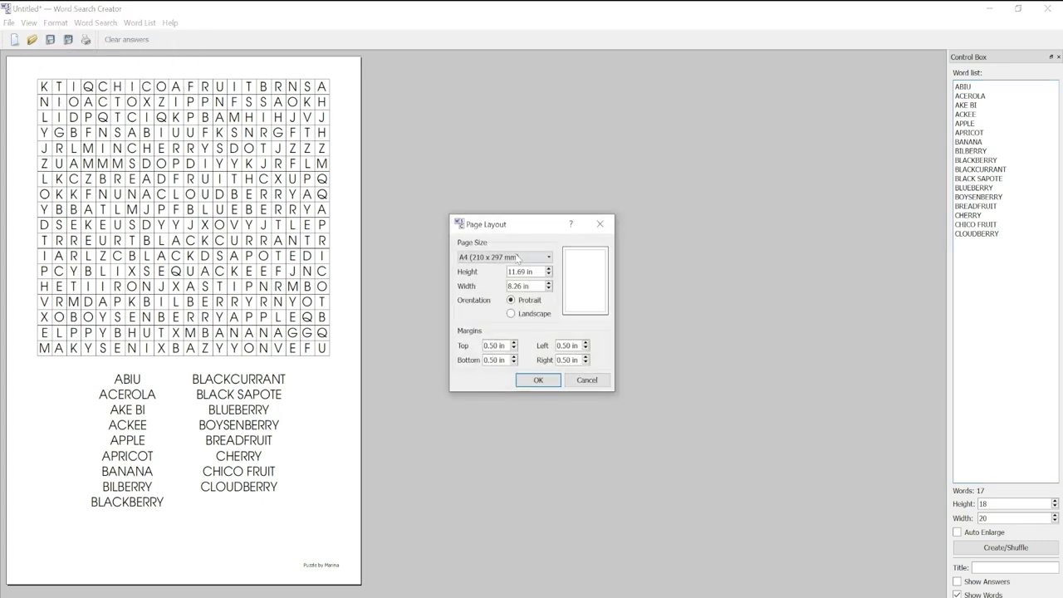
click(512, 258)
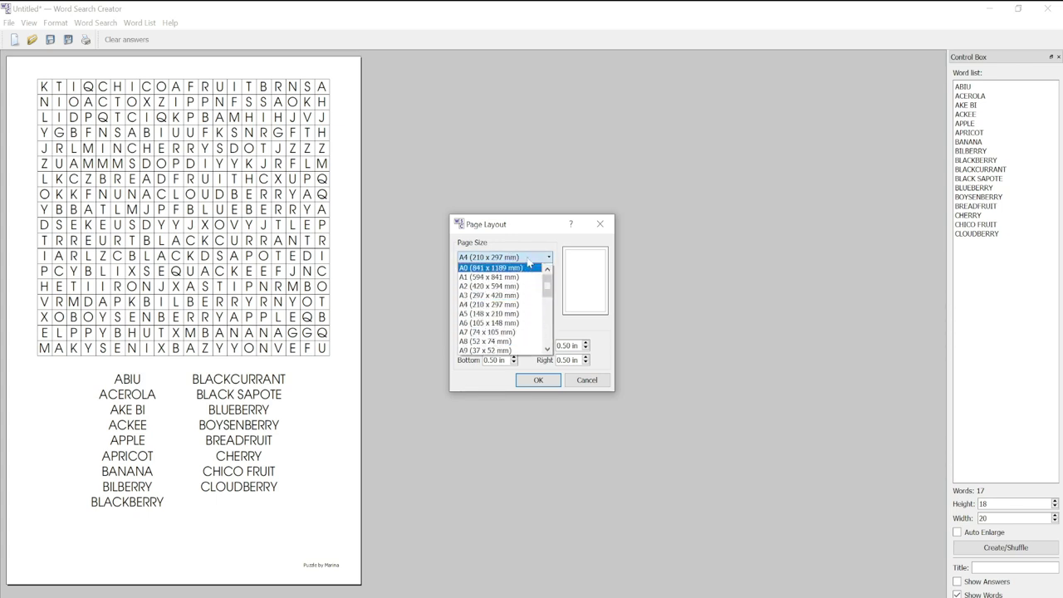
click(551, 240)
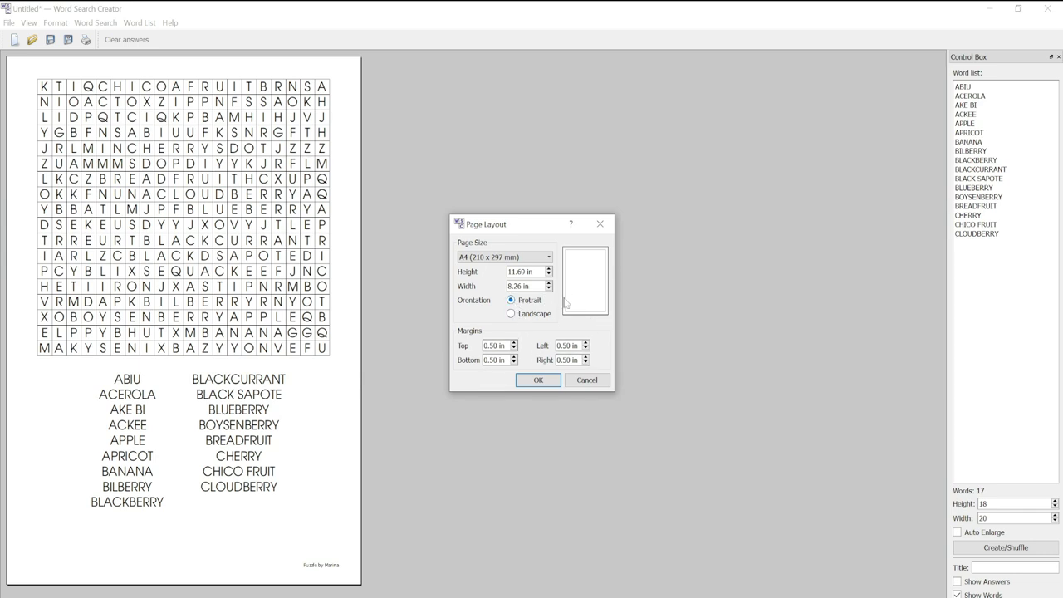
click(571, 383)
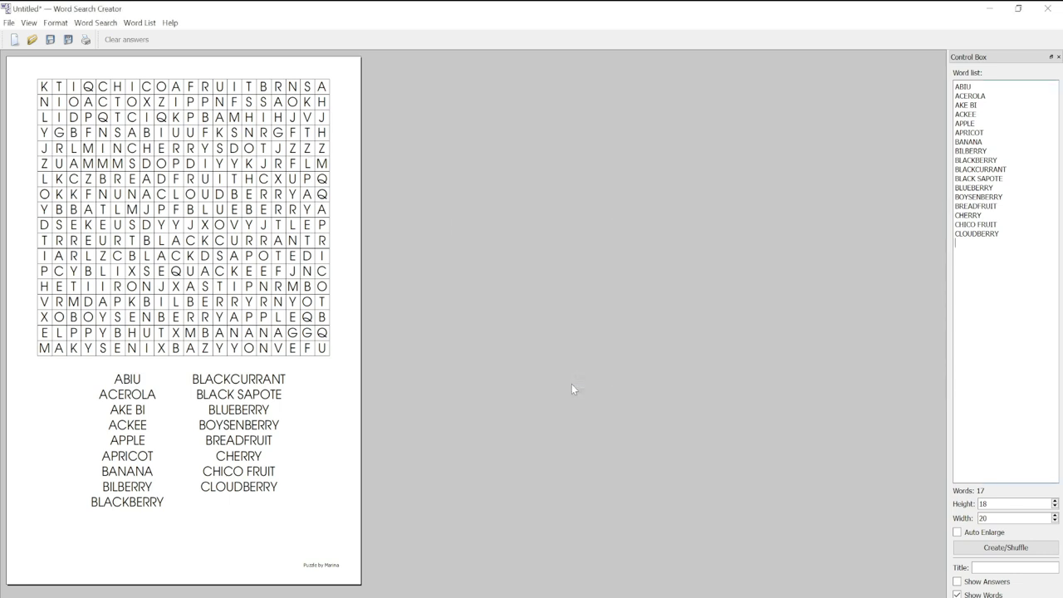
Step: Check the editable footer text of the fruit puzzle and keep it as it is
click(65, 23)
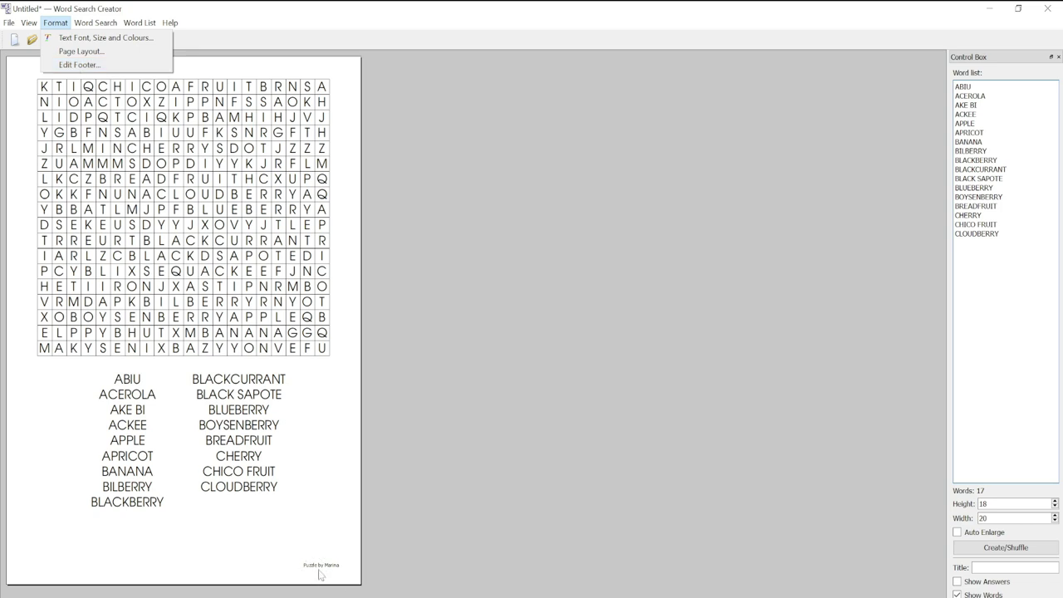
click(100, 66)
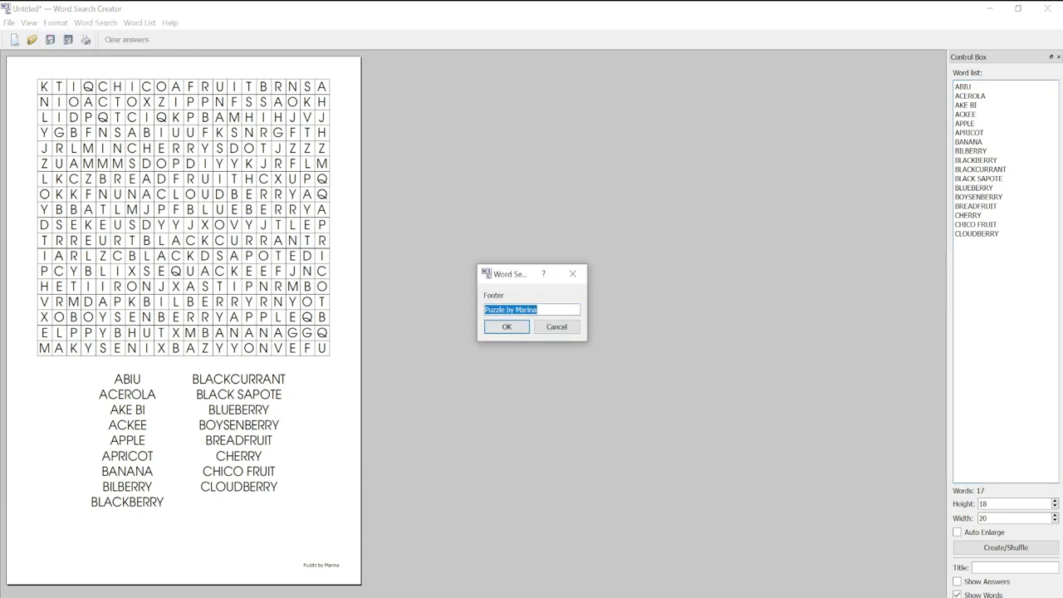
click(506, 326)
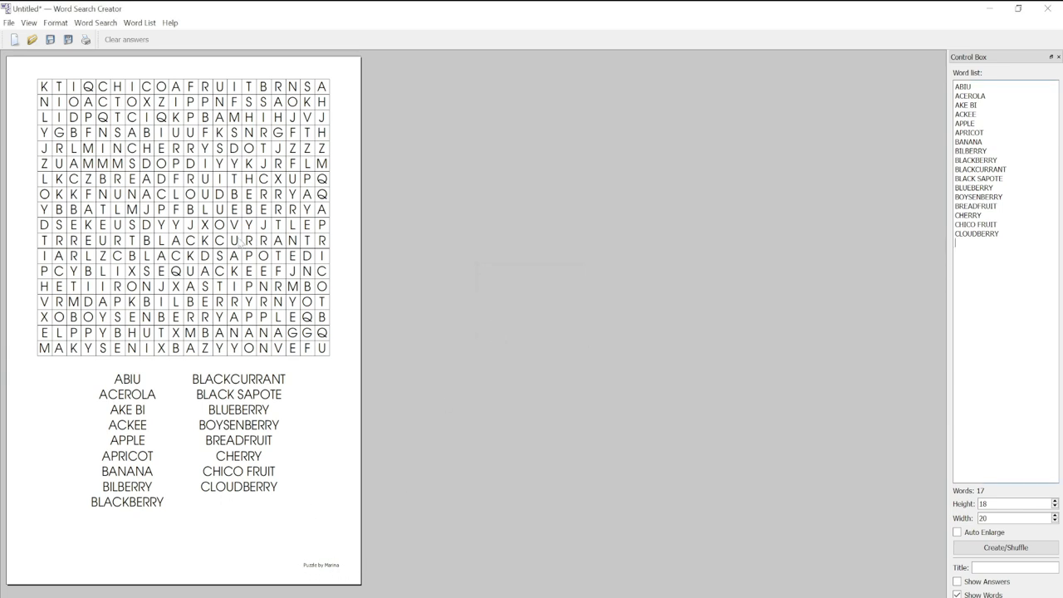
Step: Try toggling the up, up-right, right and down-right arrows in the allowed word directions, restoring each one
click(106, 28)
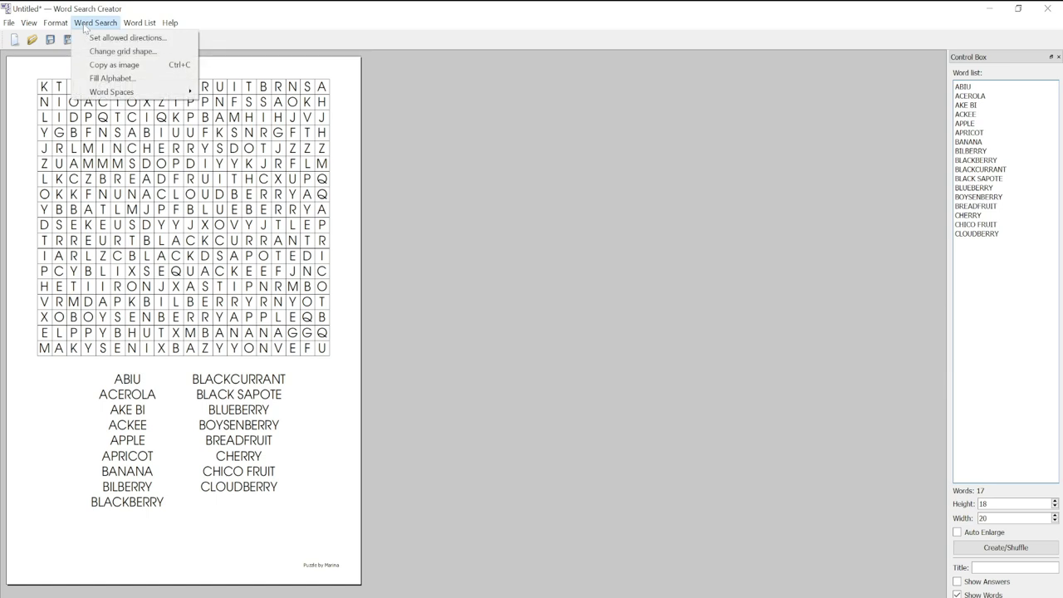
click(94, 36)
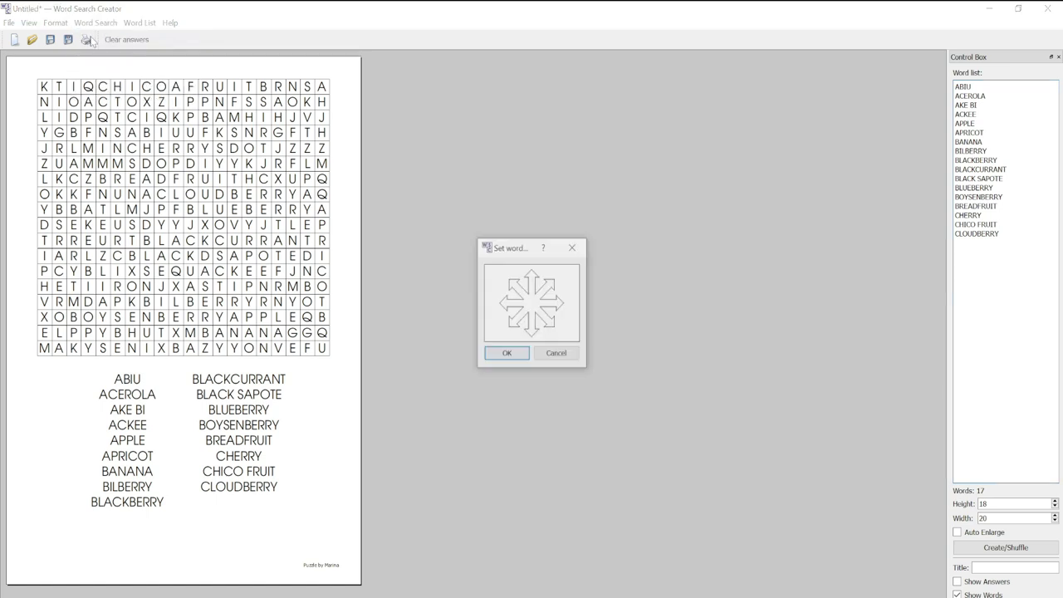
click(536, 282)
click(544, 289)
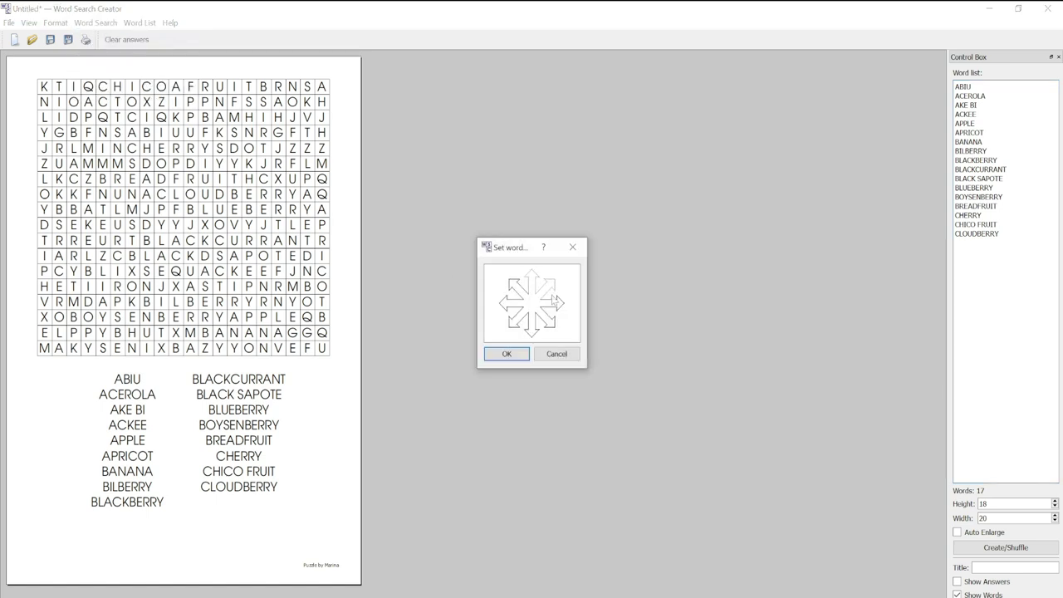
click(552, 301)
click(543, 289)
click(531, 283)
click(554, 305)
click(547, 328)
click(546, 327)
click(506, 354)
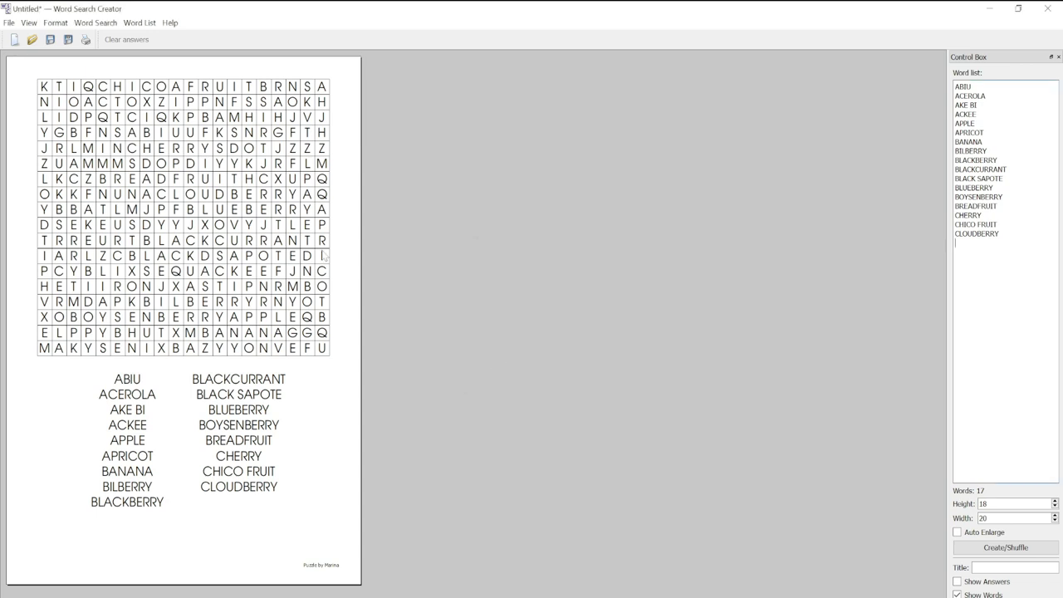
Step: Check the shape mask option for the fruit puzzle's grid without enabling it
click(113, 23)
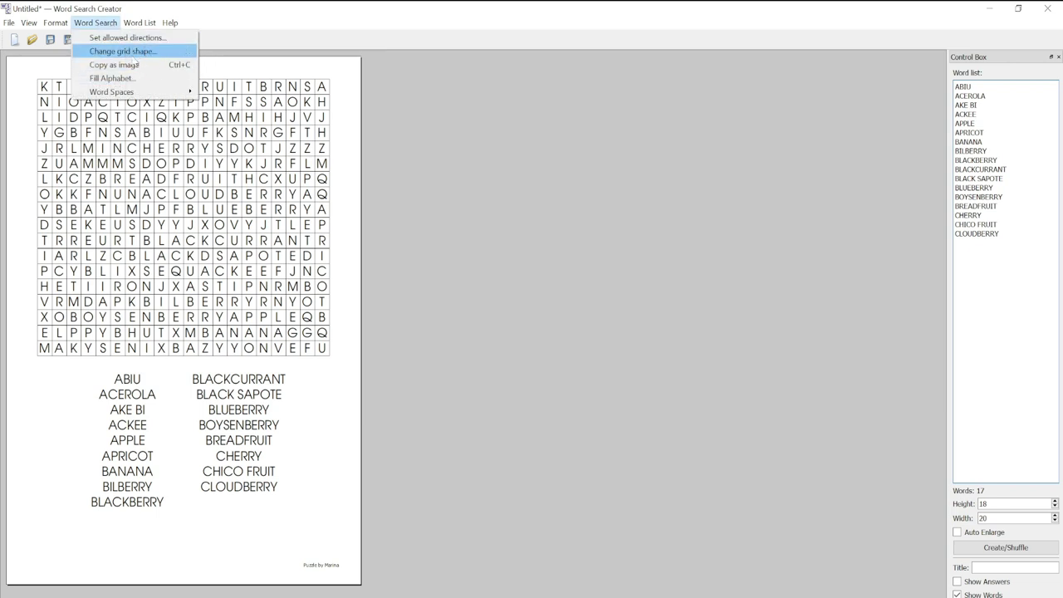
click(135, 53)
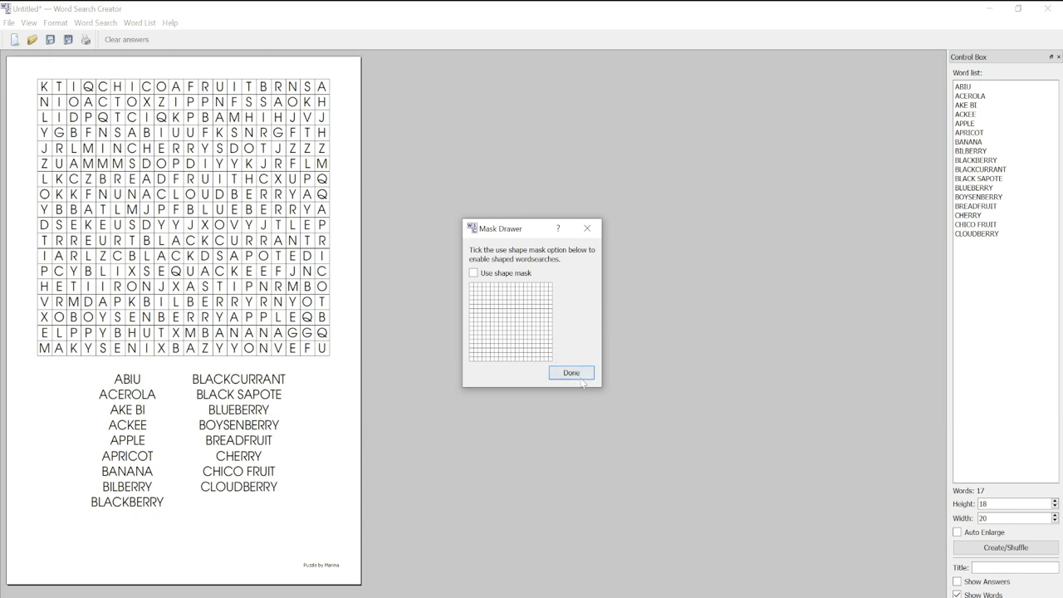
click(587, 227)
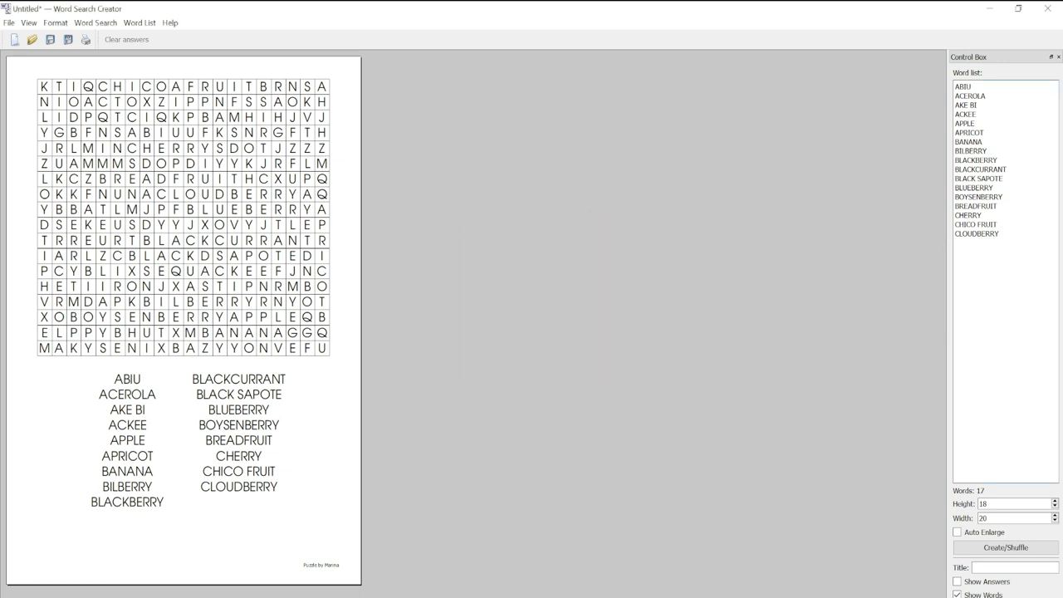
Step: Switch to the modified BOX 18 20 word search and open its shape mask for editing
click(505, 597)
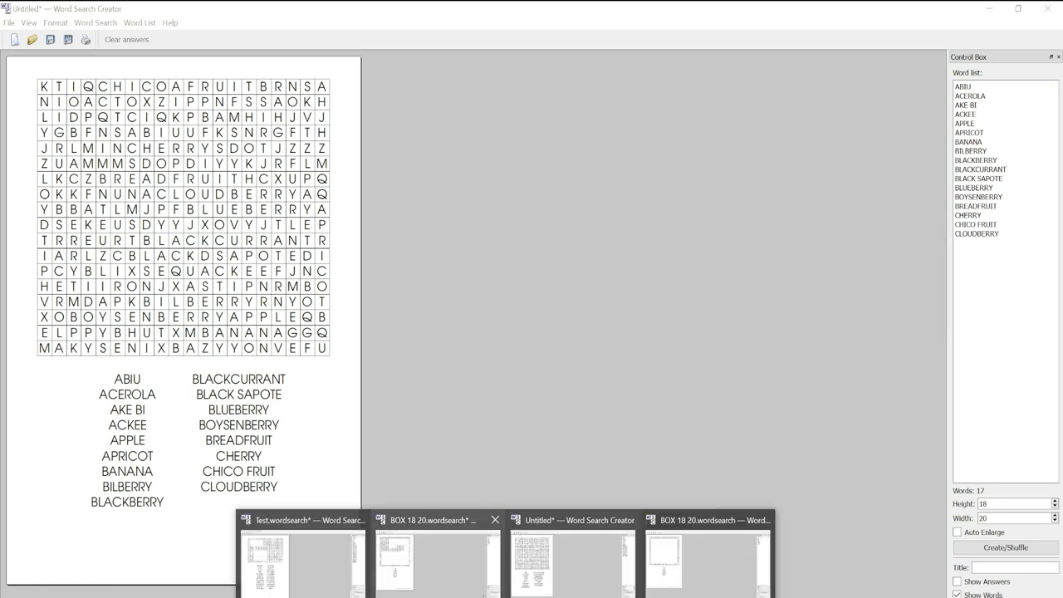
click(463, 555)
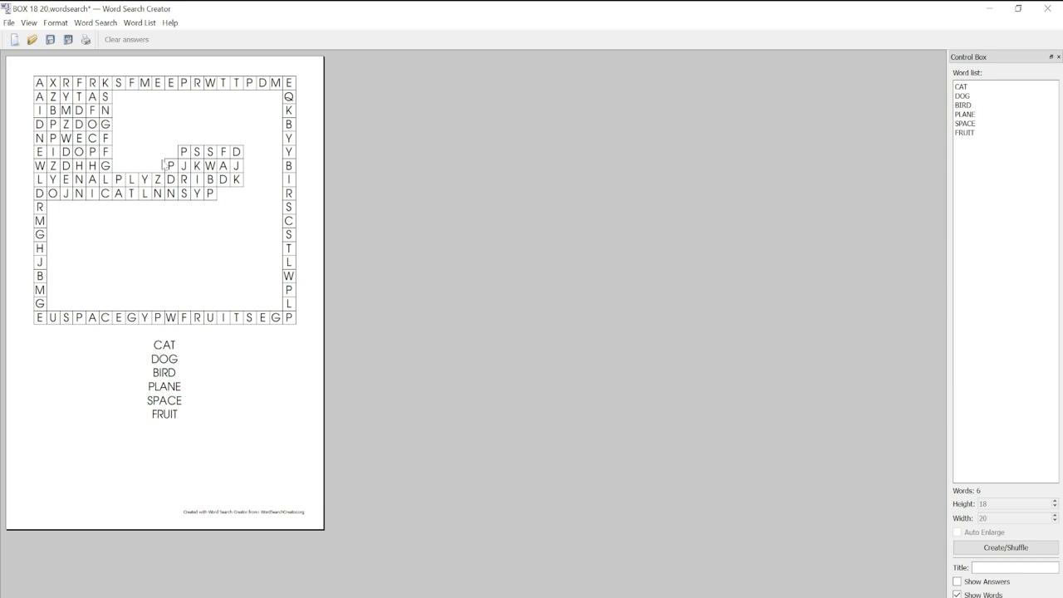
click(96, 22)
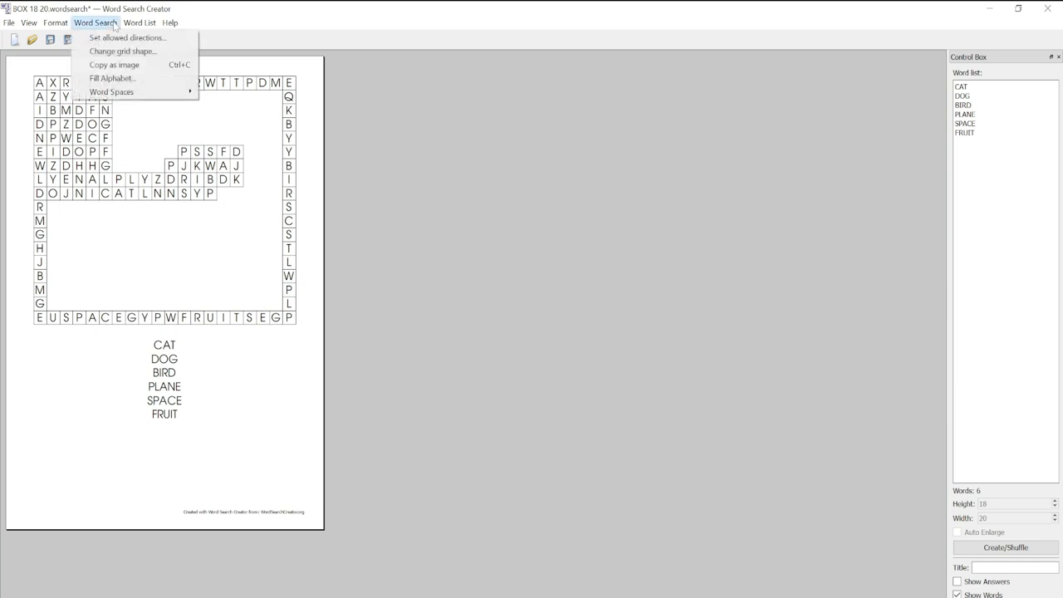
click(117, 51)
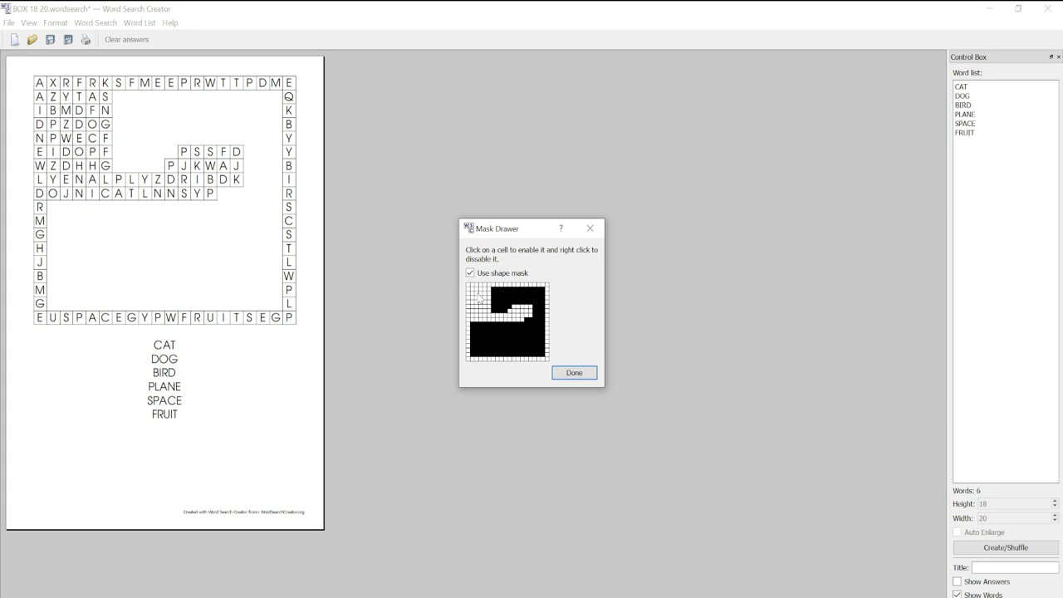
Step: Enable a block of cells three columns by eight rows at the mask's lower left and regenerate the puzzle letters
mouse_move(481, 322)
mouse_down()
mouse_move(479, 364)
mouse_move(476, 328)
mouse_move(472, 362)
mouse_move(474, 344)
mouse_up()
click(472, 333)
right_click(476, 296)
right_click(472, 320)
right_click(471, 334)
right_click(471, 344)
right_click(476, 327)
right_click(480, 324)
right_click(476, 330)
right_click(481, 323)
right_click(481, 325)
right_click(480, 325)
right_click(512, 315)
click(472, 346)
click(471, 326)
click(479, 333)
click(473, 316)
click(475, 340)
click(475, 297)
click(572, 374)
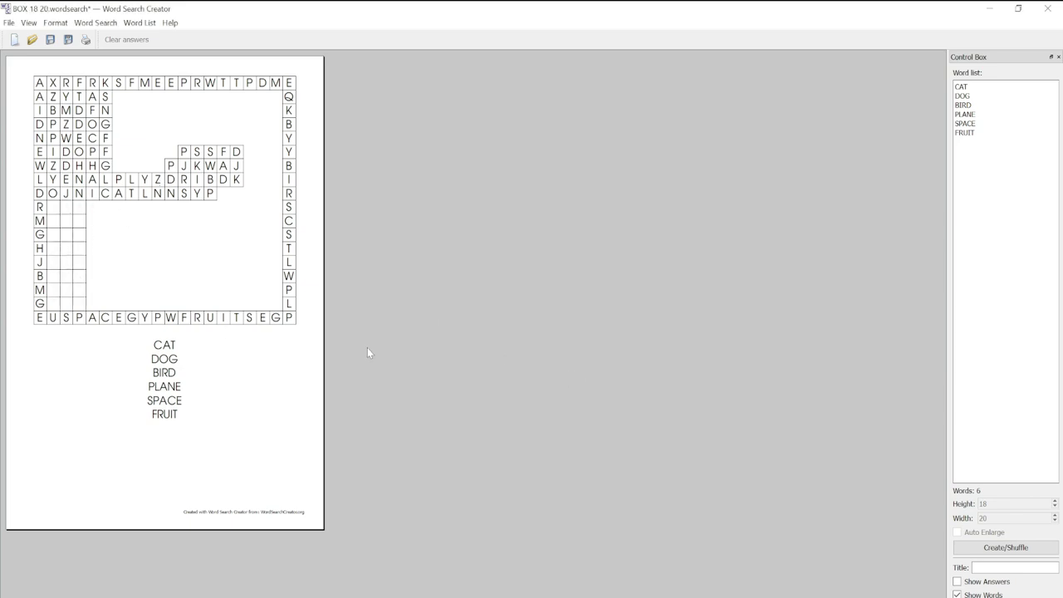
click(1016, 549)
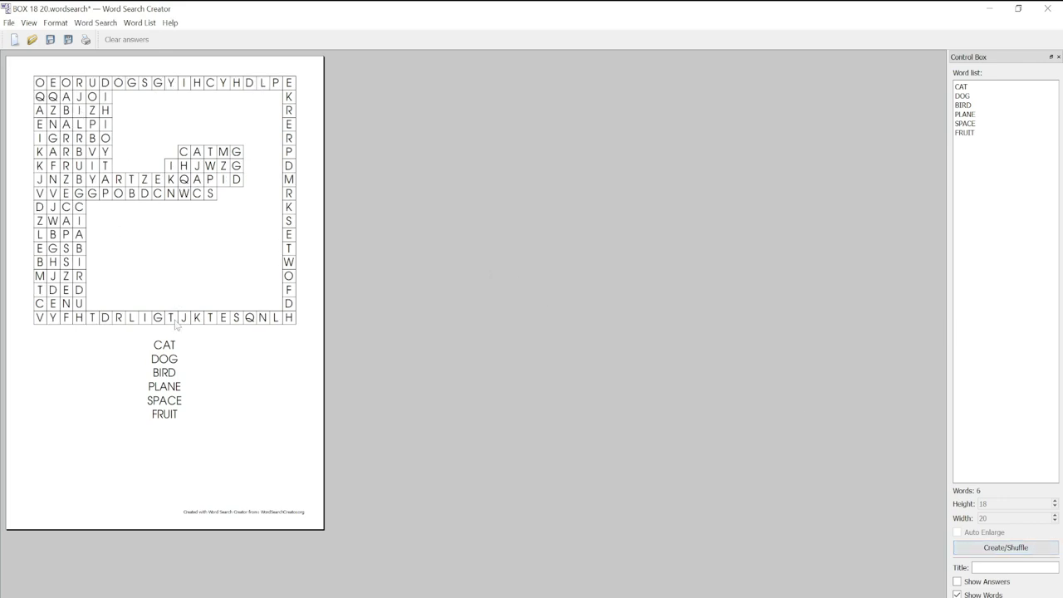
Step: Open the fill alphabet settings and examine the available Custom, English and Numbers alphabets
click(108, 23)
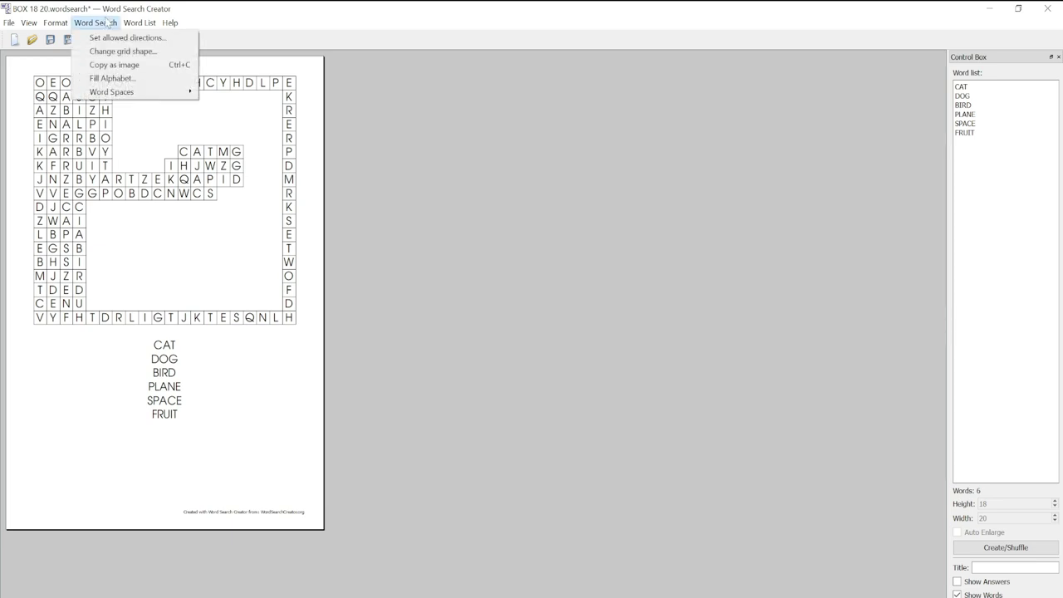
click(104, 24)
click(102, 25)
click(119, 79)
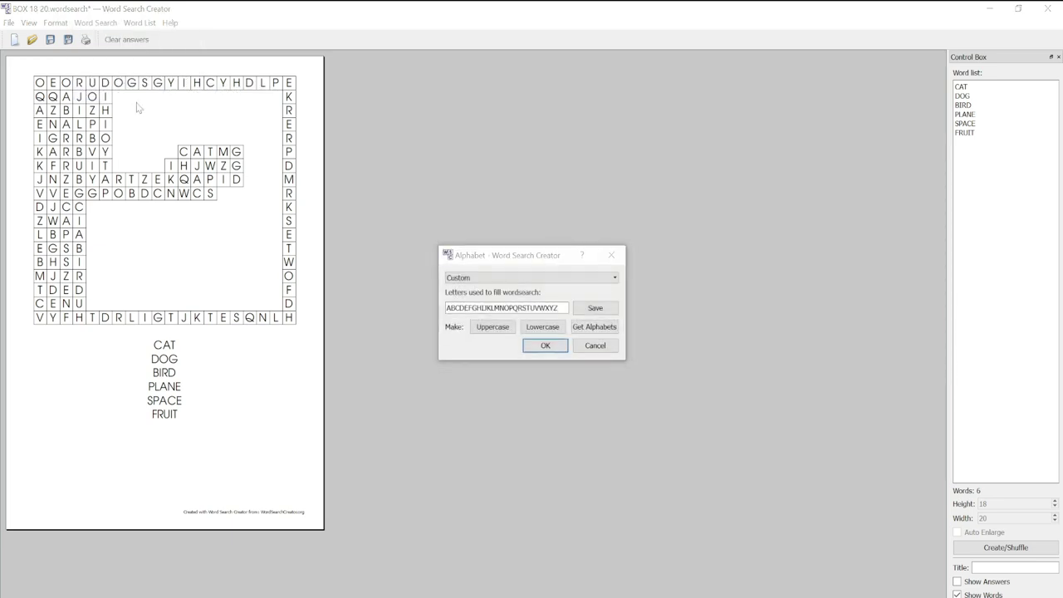
click(568, 280)
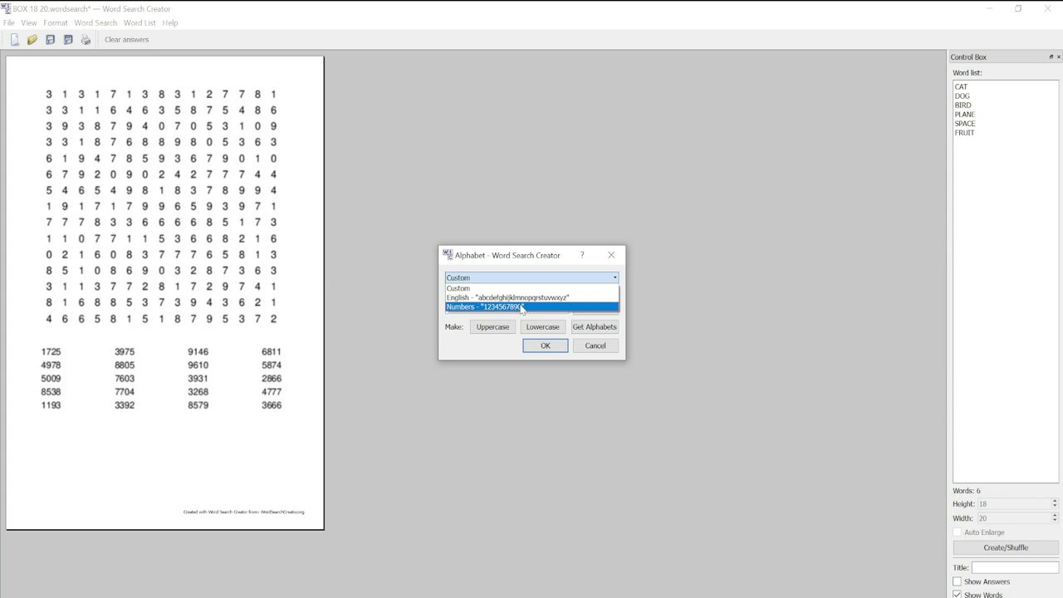
click(483, 343)
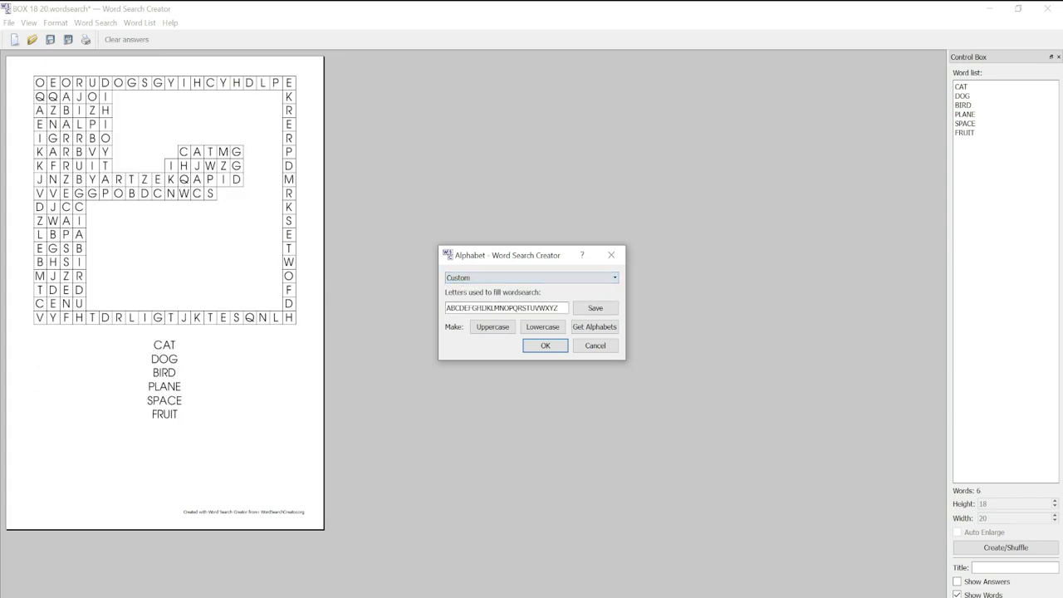
Step: Try converting the fill letters to lowercase and back to uppercase
click(498, 329)
click(529, 336)
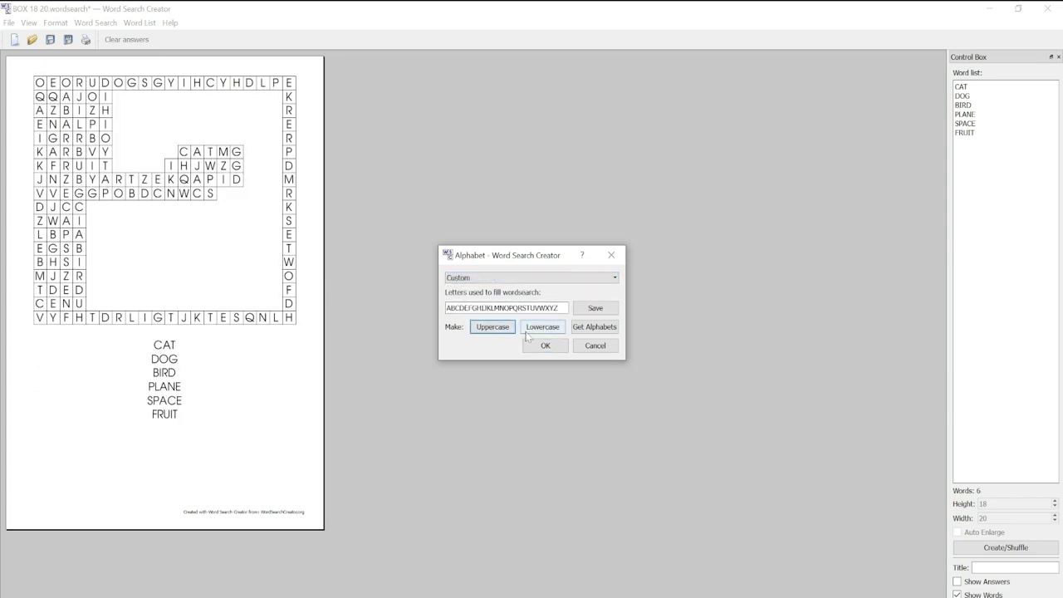
click(503, 331)
click(525, 333)
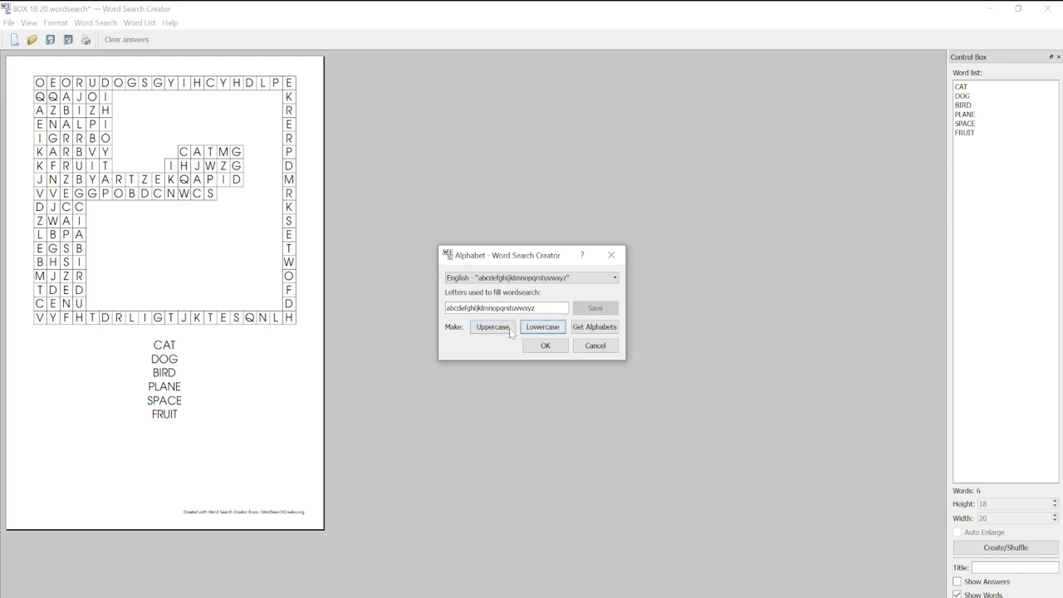
click(491, 329)
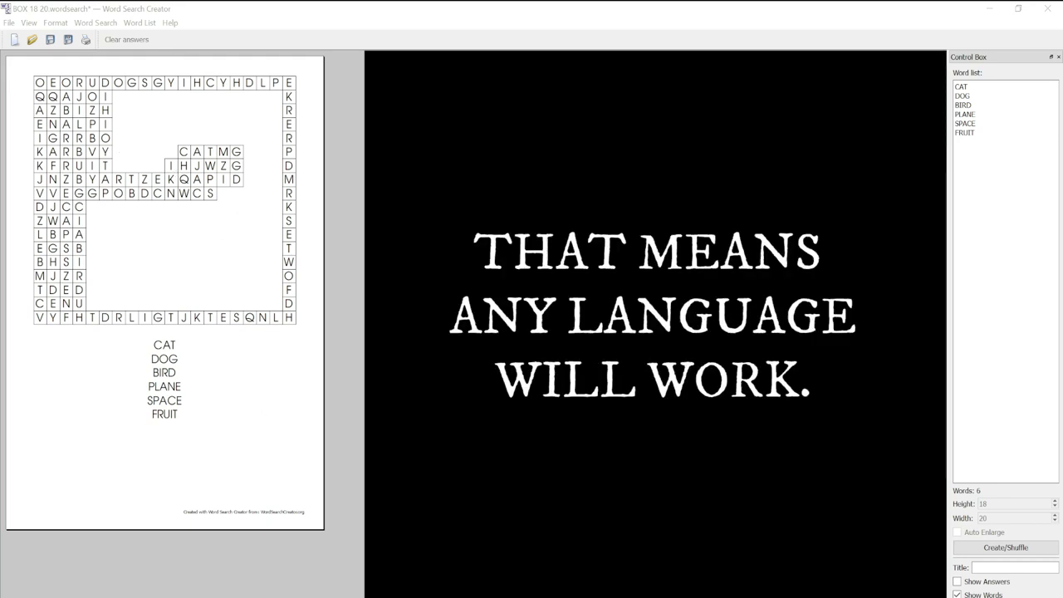
Step: Review the word space options, change the listed word FRUIT to FRUIT BALL, regenerate the puzzle and show its answers
click(89, 24)
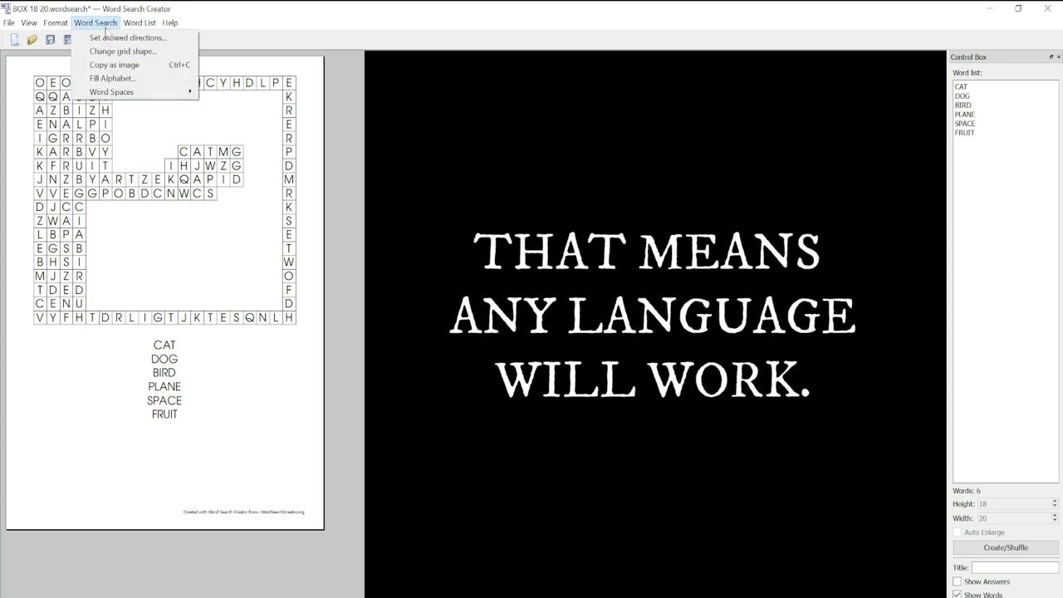
mouse_move(125, 91)
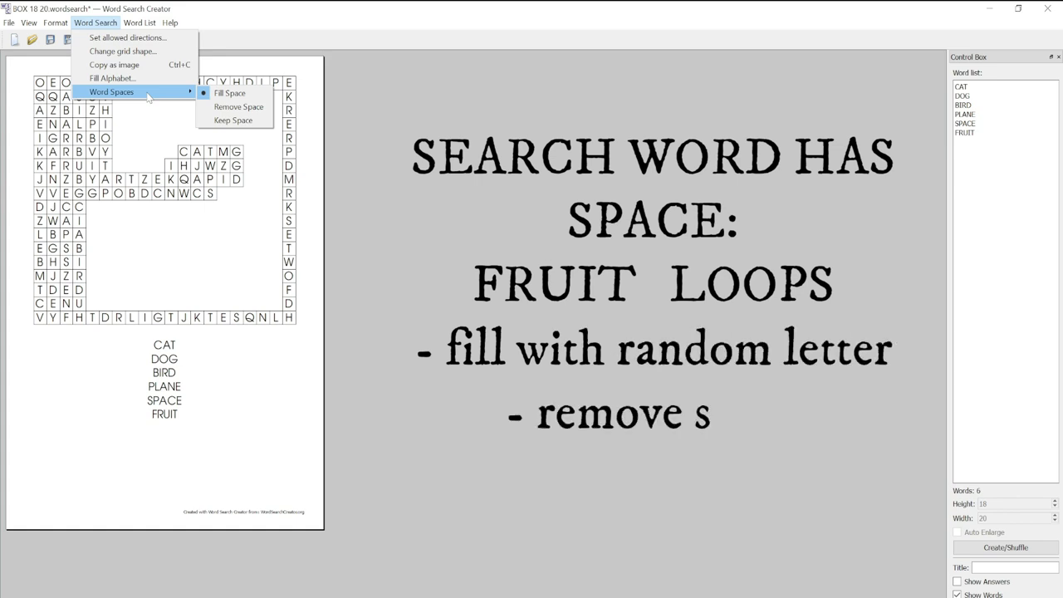
click(369, 148)
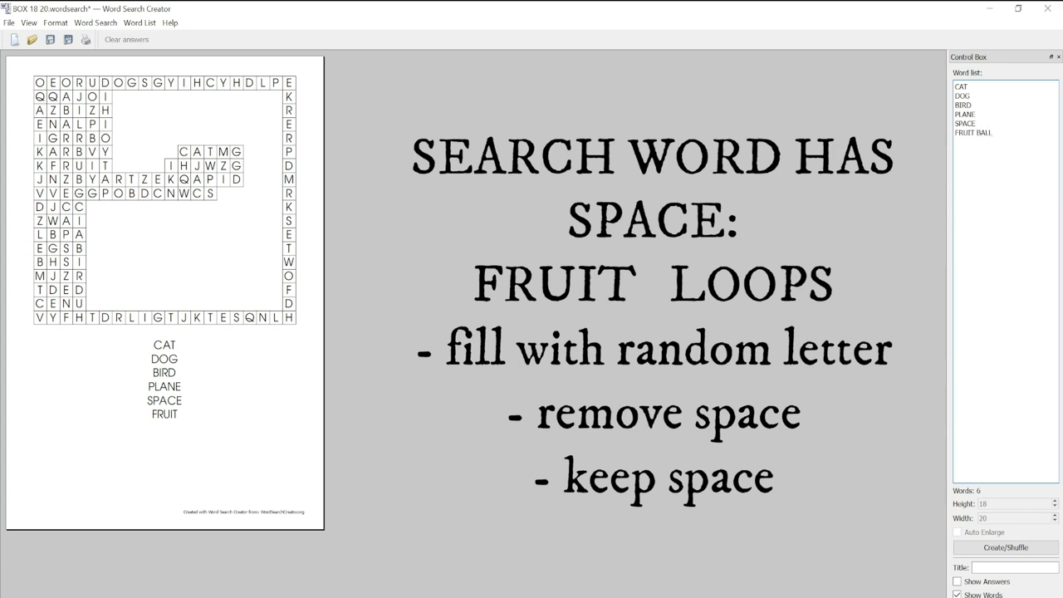
click(973, 547)
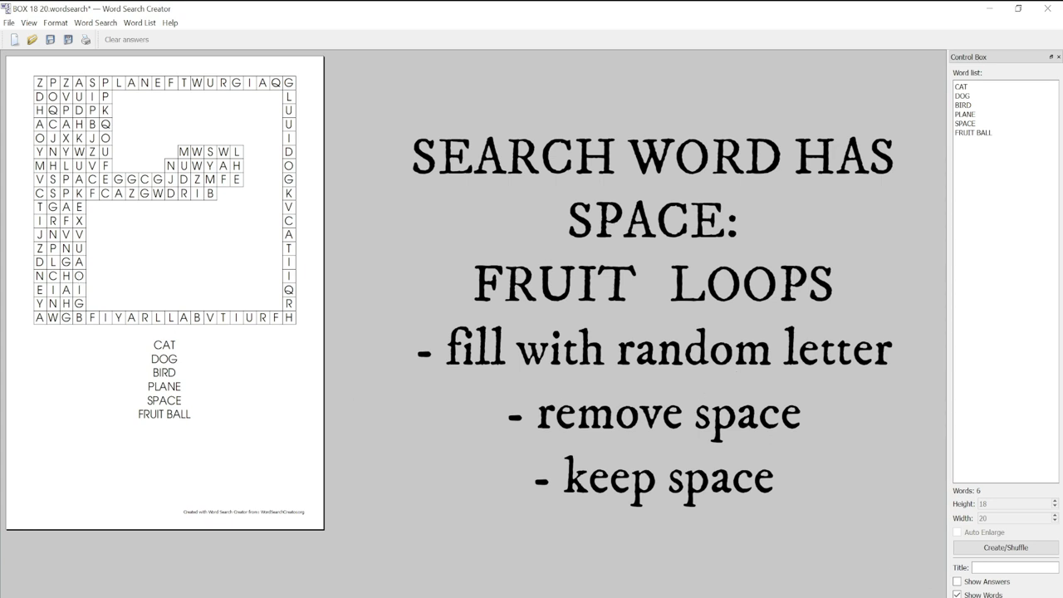
click(957, 582)
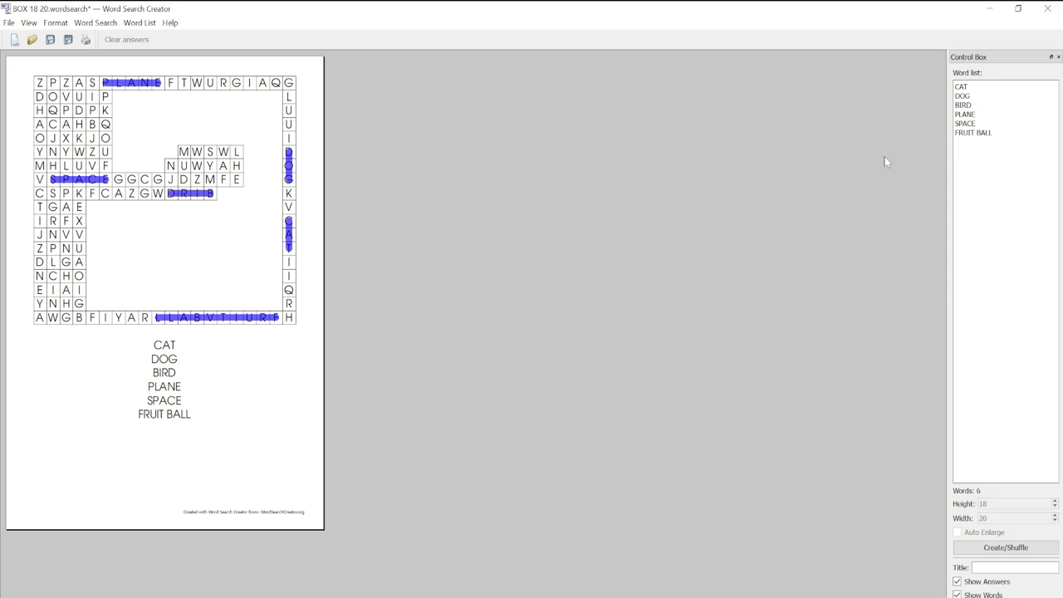
Step: Set the word spaces option to Remove Space and regenerate the puzzle
click(95, 23)
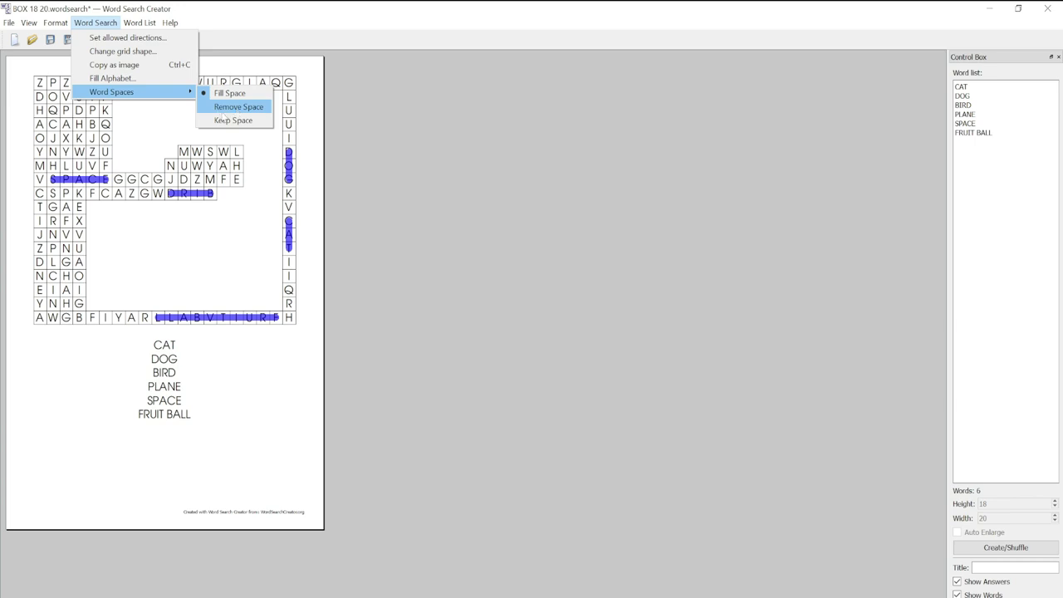
click(224, 112)
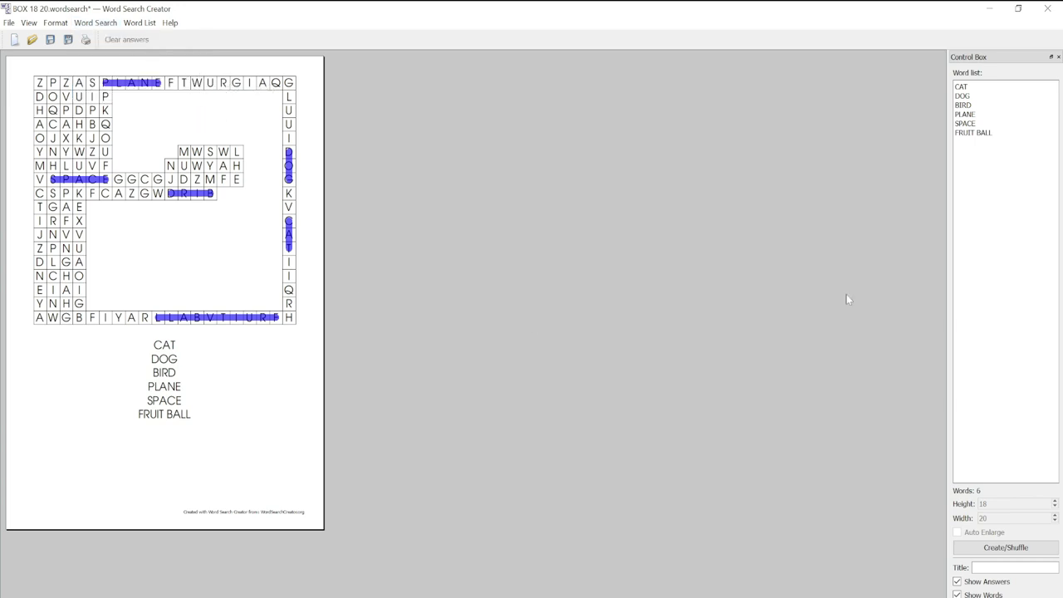
click(992, 548)
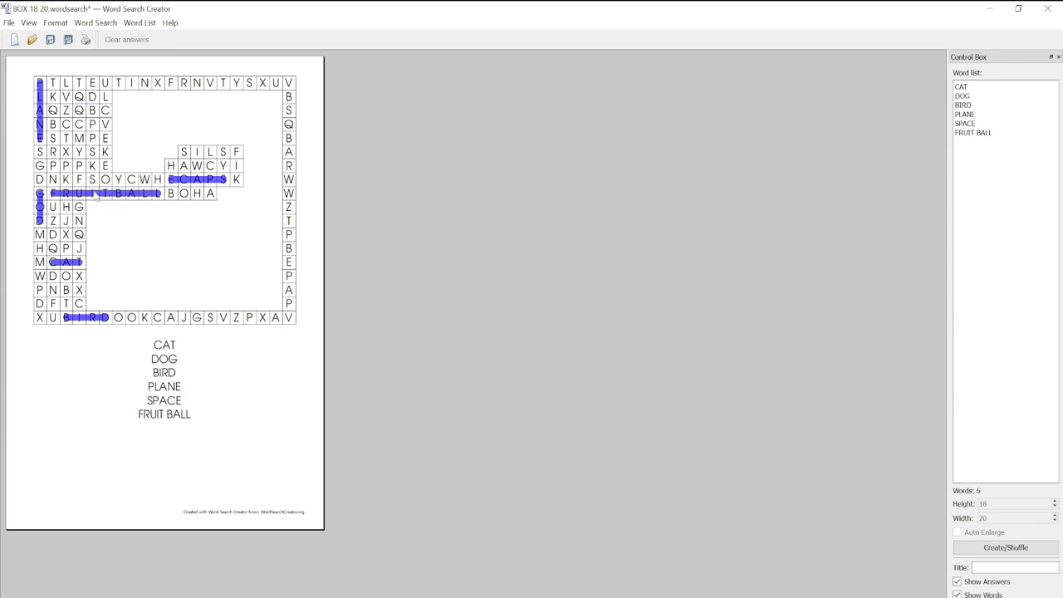
Step: Examine the remaining word space choices and the word list's creator and ordering options
click(106, 23)
mouse_move(147, 94)
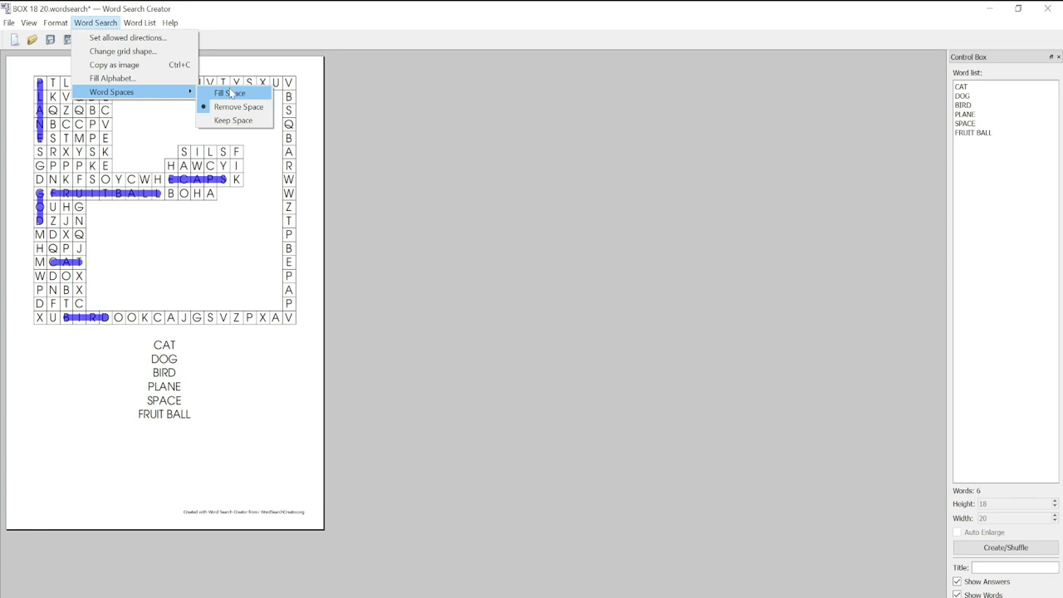
mouse_move(137, 27)
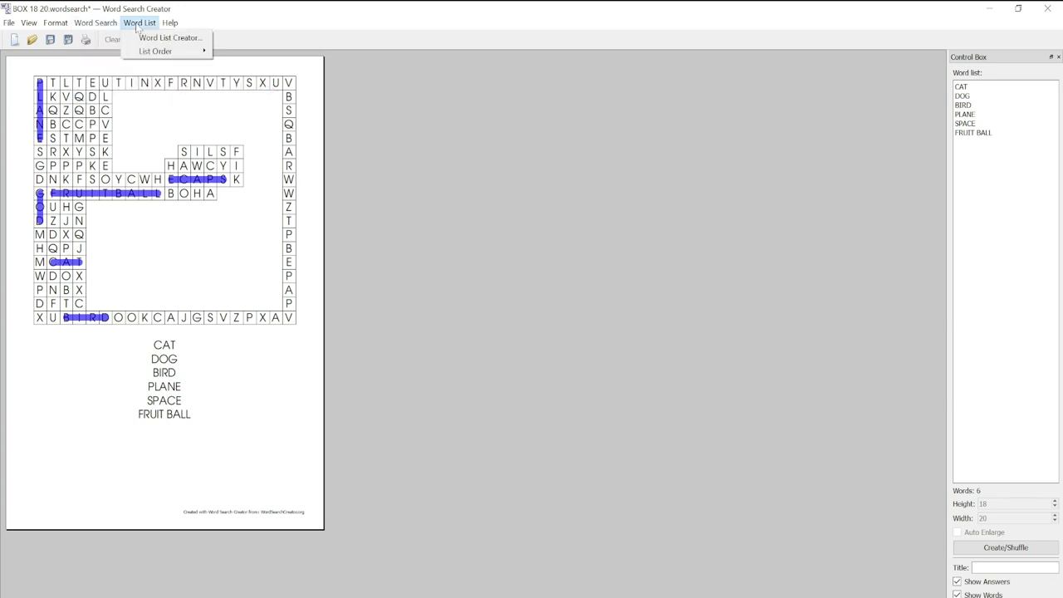
mouse_move(149, 54)
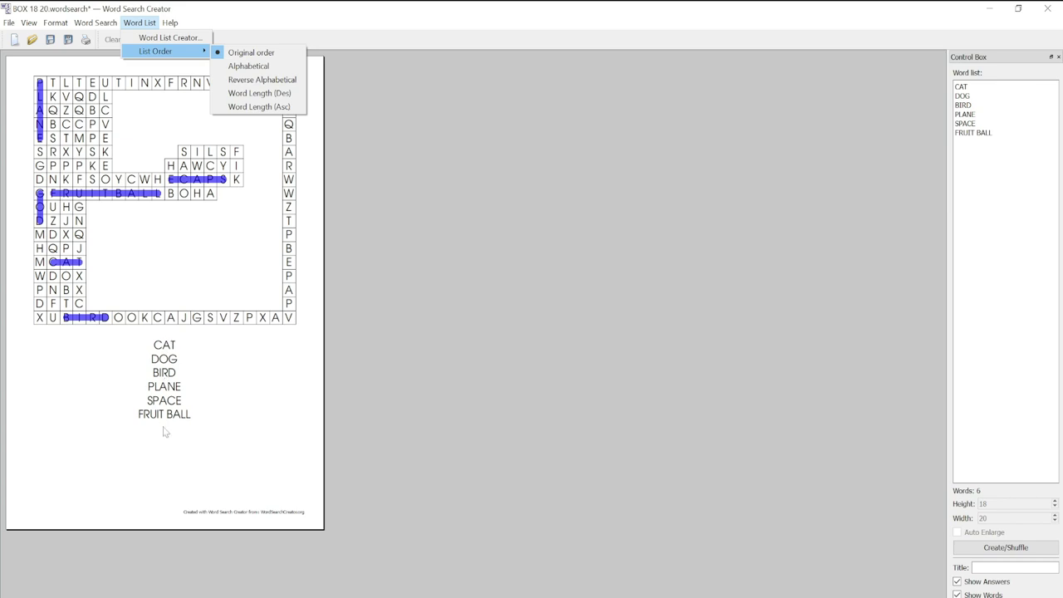
click(140, 23)
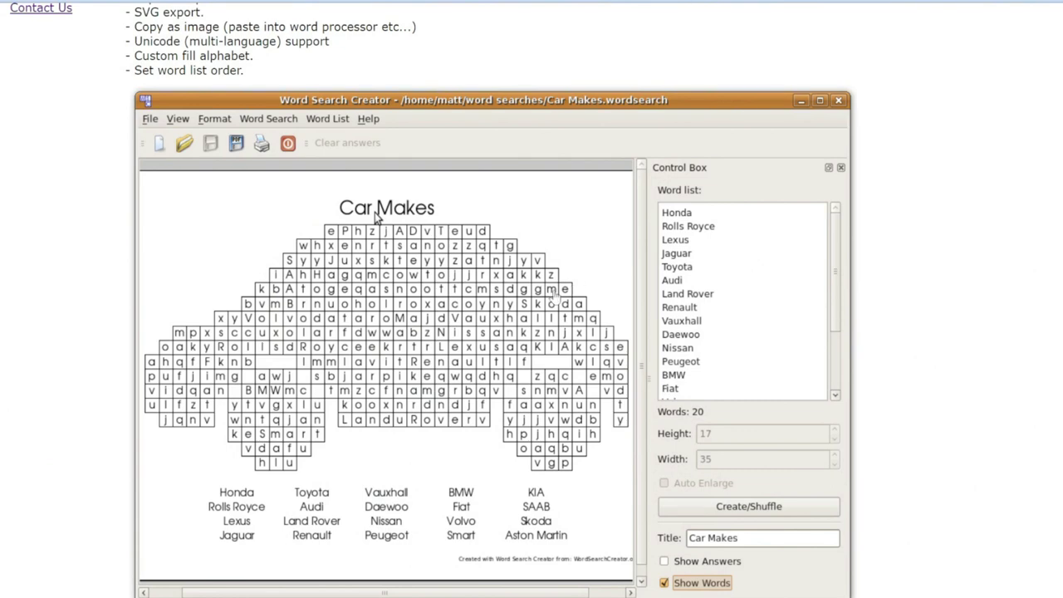
Step: Check the fruit puzzle's save and export options and return to the feature list on the Word Search Creator website
scroll(552, 296, up, 4)
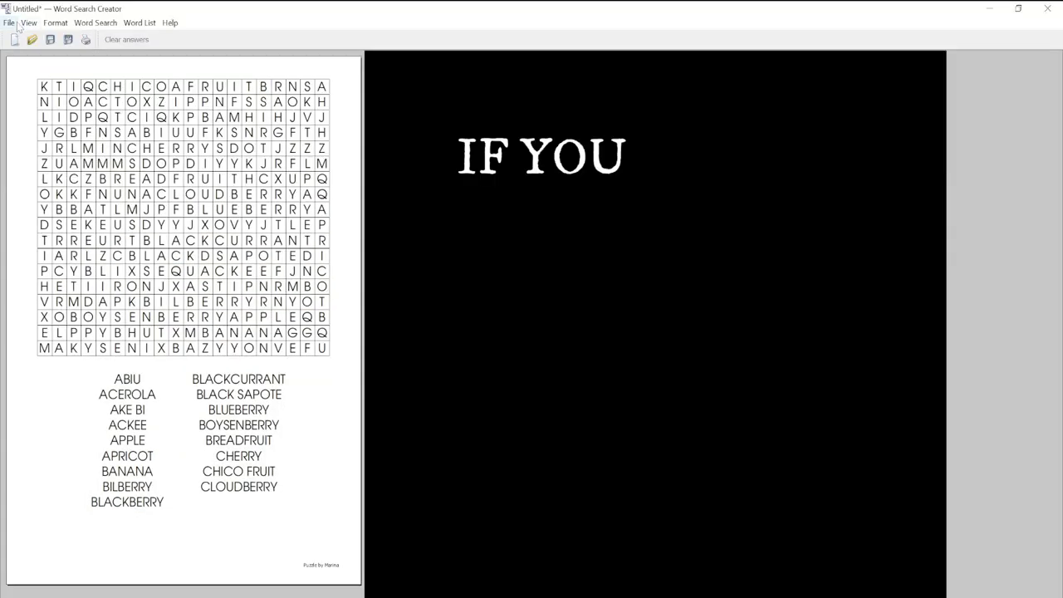
click(10, 23)
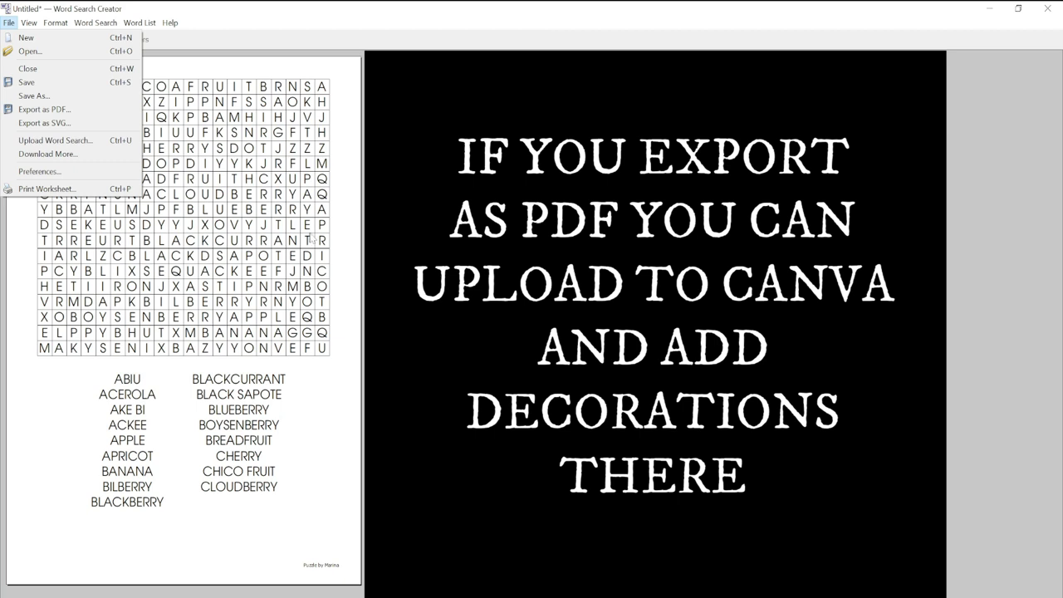
click(215, 30)
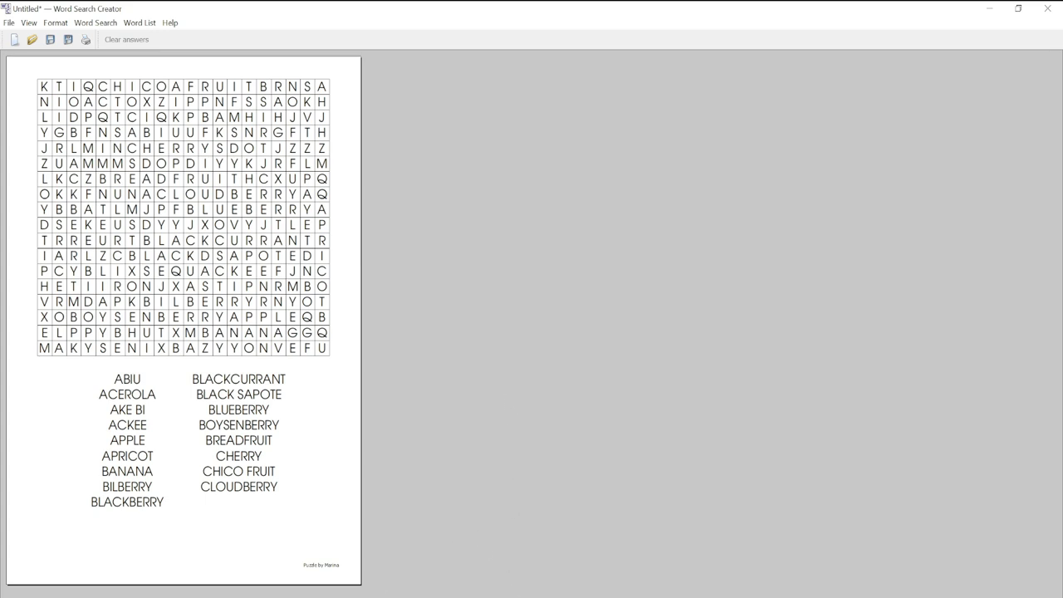
click(379, 542)
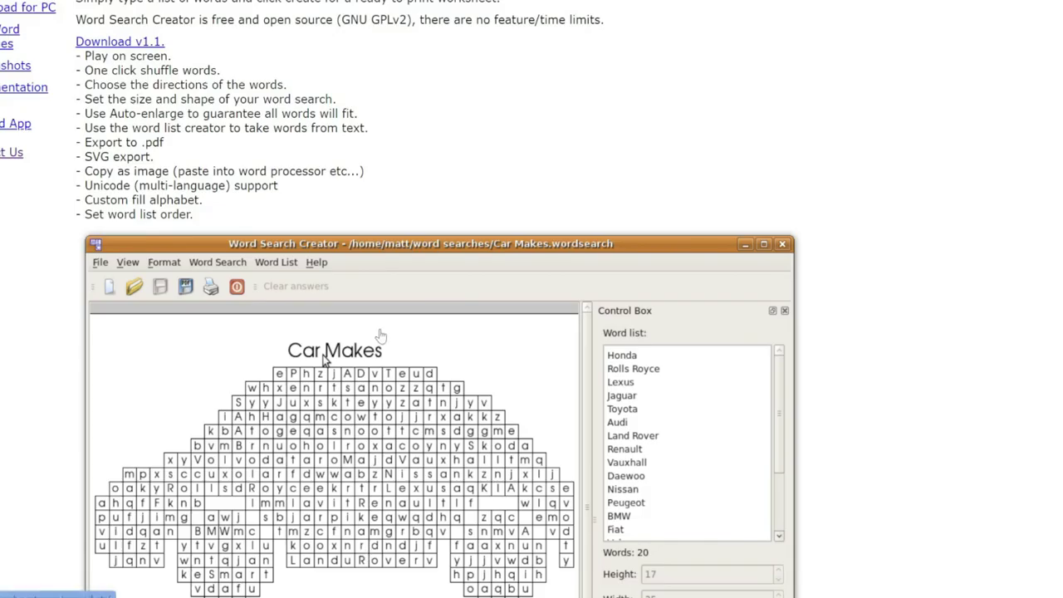
scroll(356, 335, up, 3)
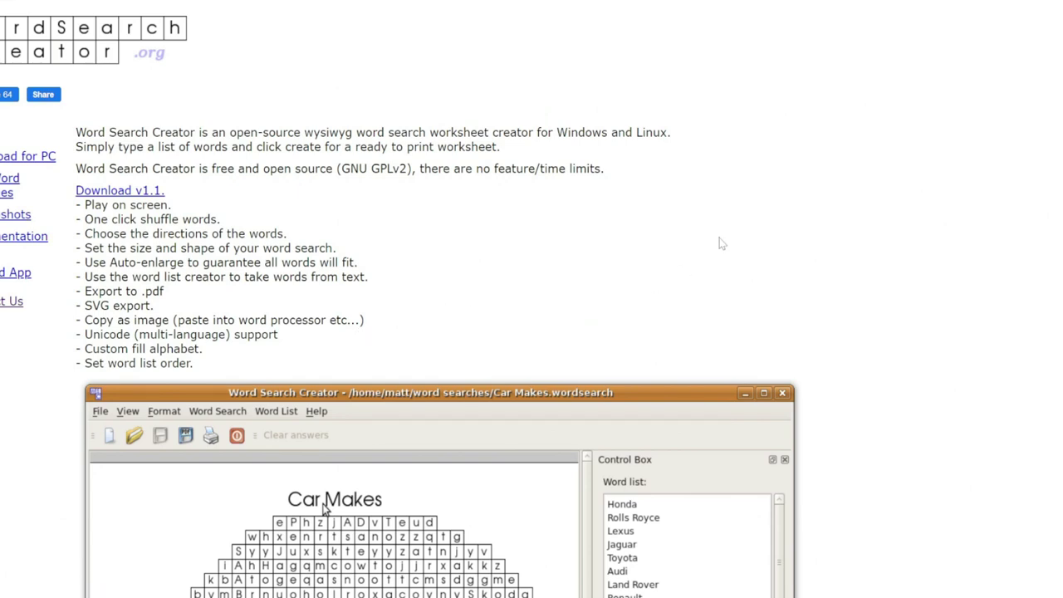
Step: Switch to the Wordsearch Fruits 1 presentation in PowerPoint, view Puzzle 1 and Puzzle 2, and return to the title slide
mouse_move(631, 595)
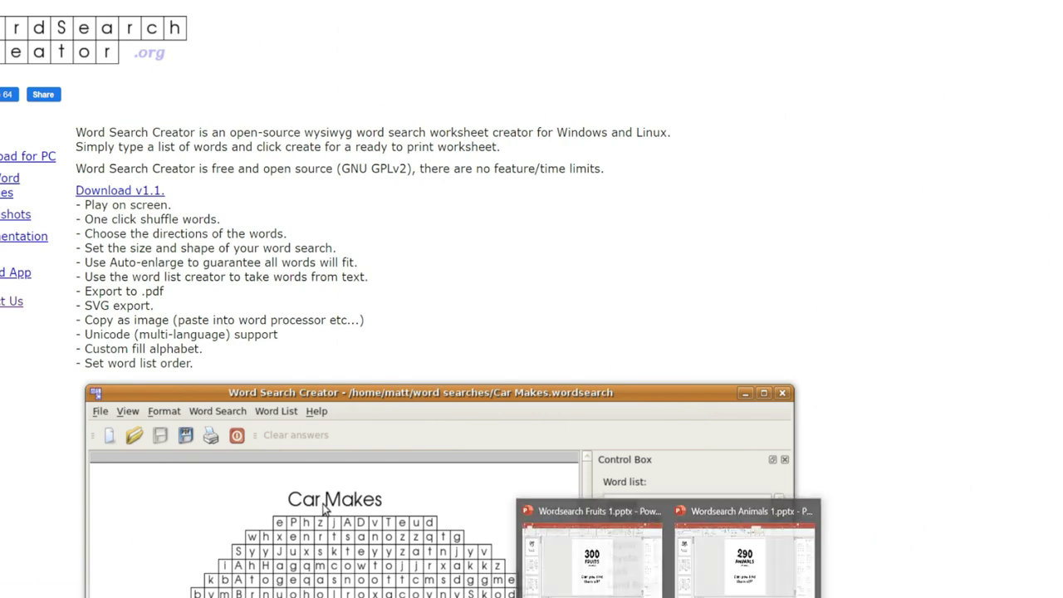
click(630, 570)
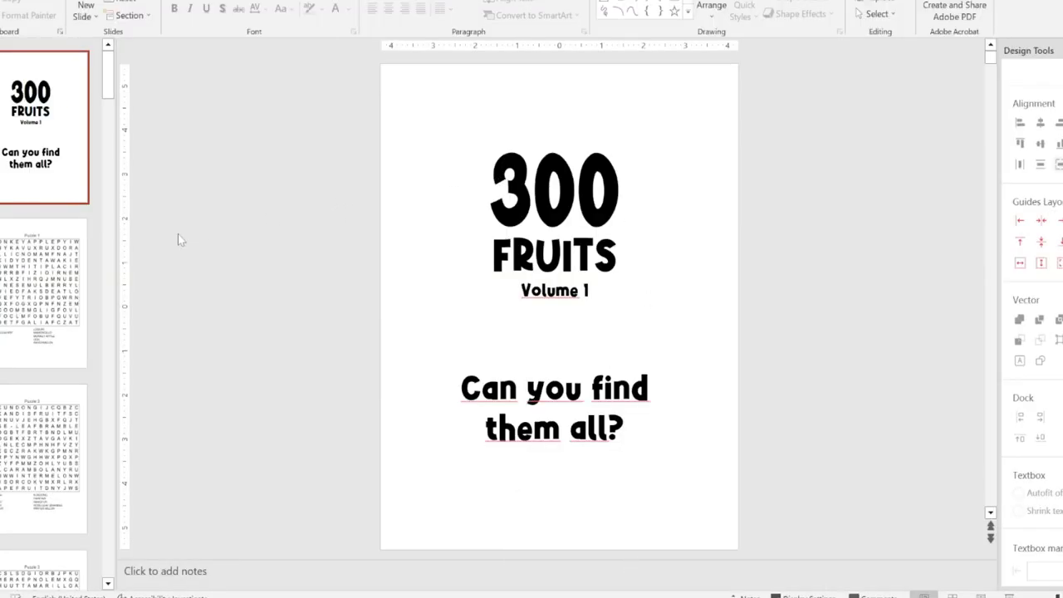
click(83, 265)
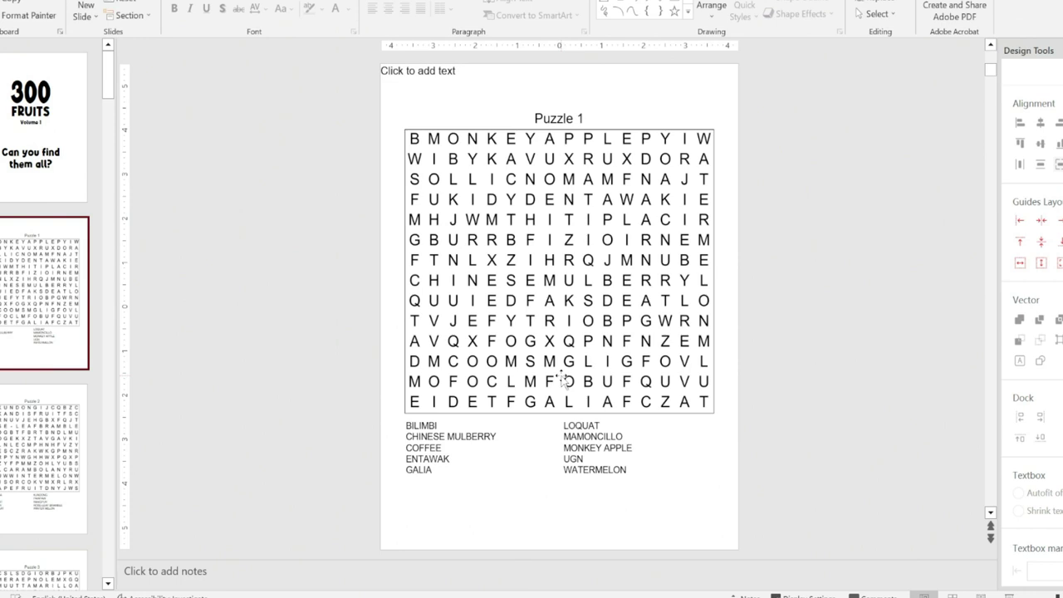
click(58, 146)
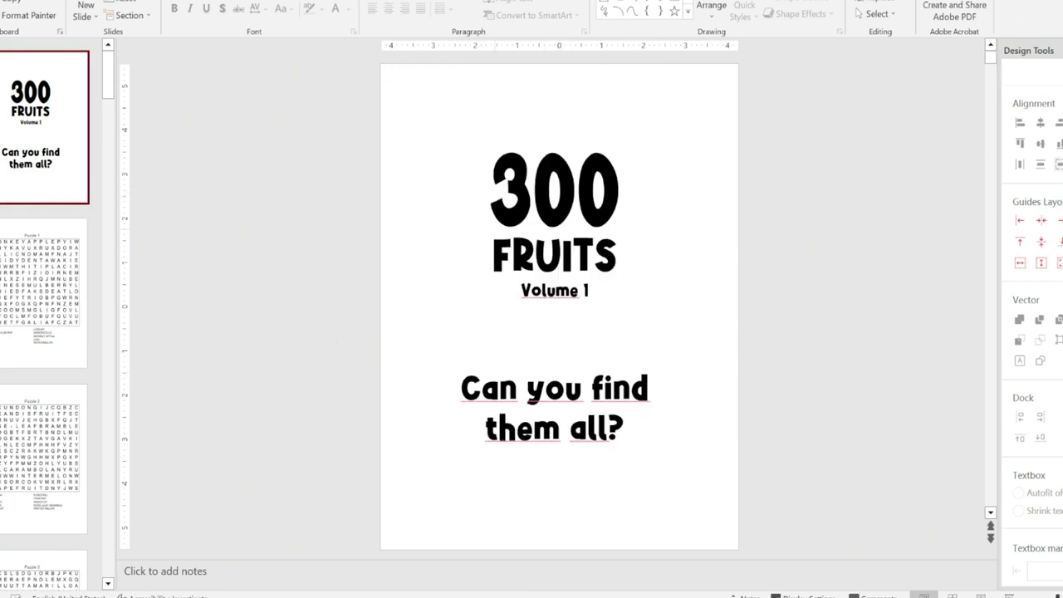
key(Down)
key(Down)
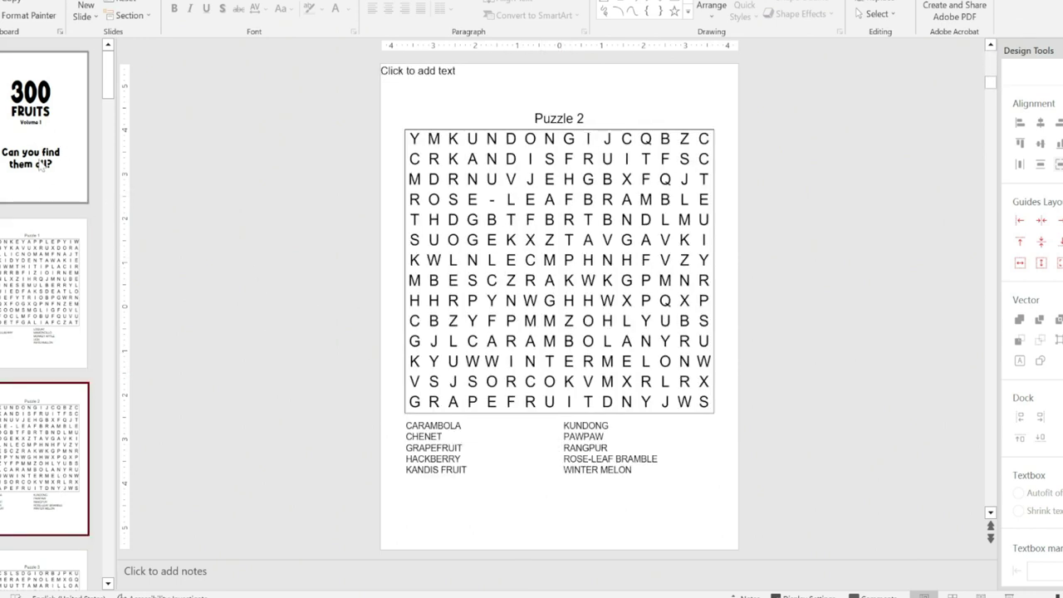
click(47, 130)
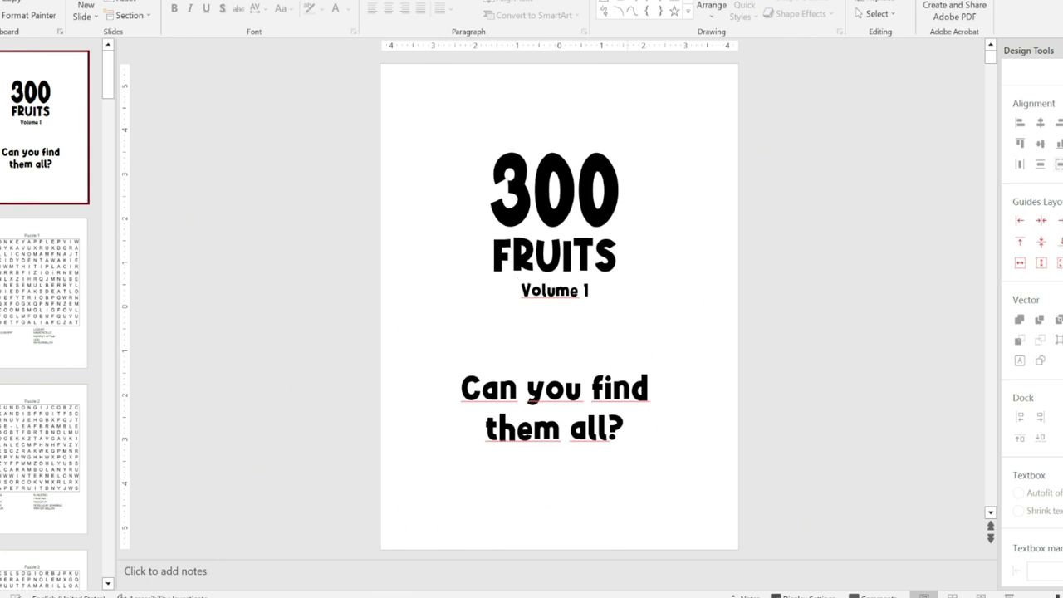
Step: Switch to the Wordsearch Animals 1 presentation and view its puzzle slides, including Puzzle 1 and Puzzle 13
mouse_move(667, 596)
click(721, 550)
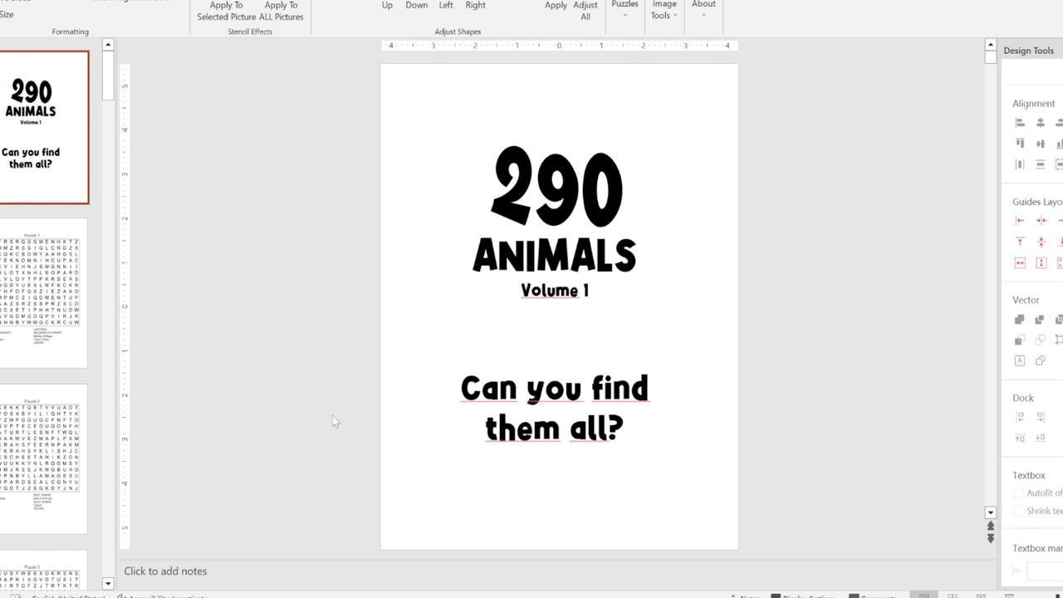
click(52, 286)
scroll(57, 311, down, 15)
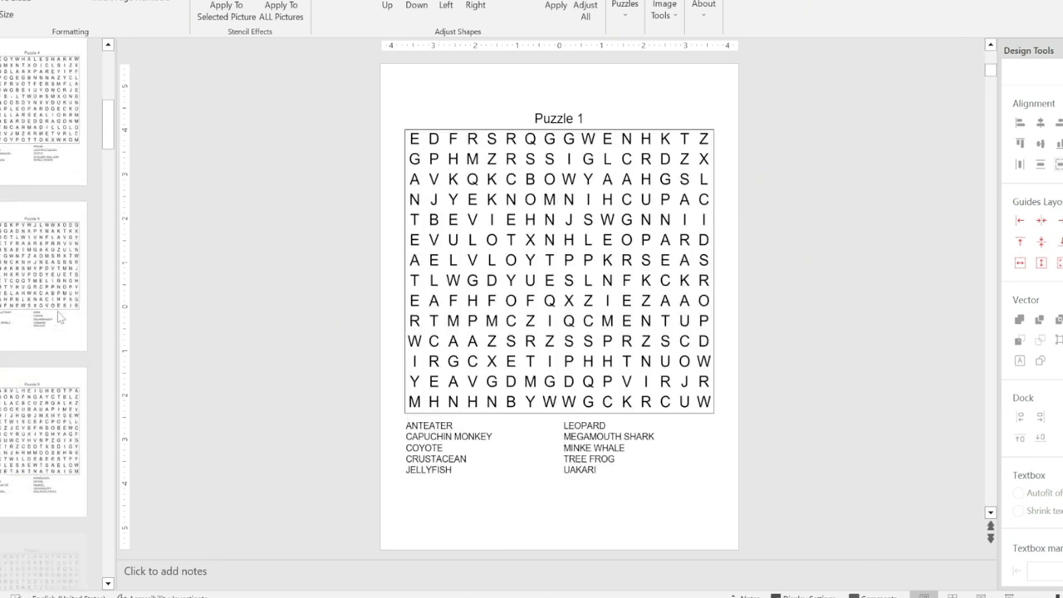
click(57, 311)
scroll(57, 311, down, 1)
scroll(58, 311, down, 1)
click(58, 311)
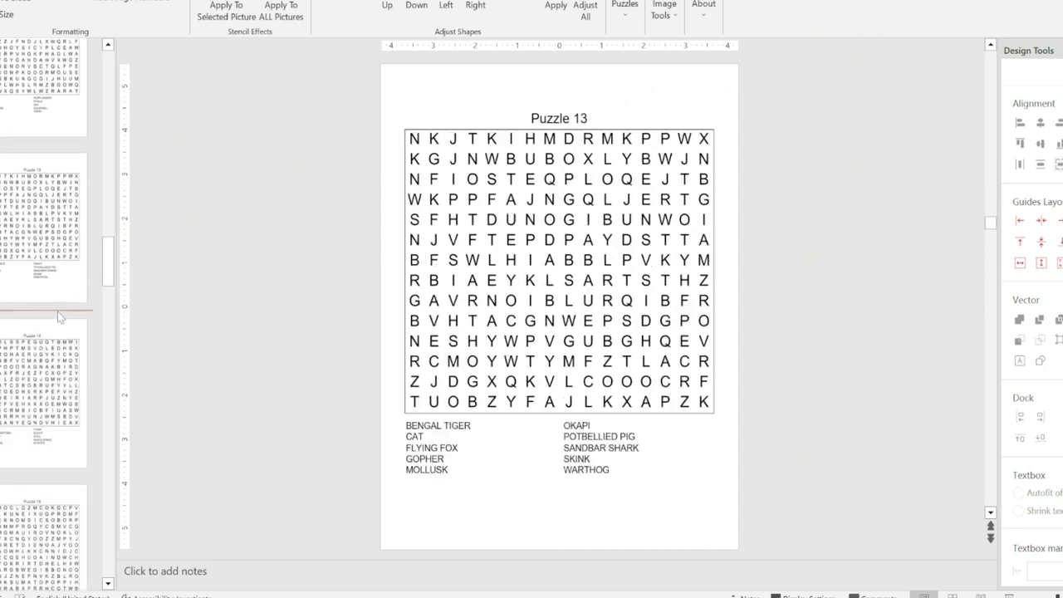
Step: Browse further through the animal puzzles and view Puzzle 20 and Puzzle 21
scroll(57, 310, down, 3)
scroll(57, 309, down, 4)
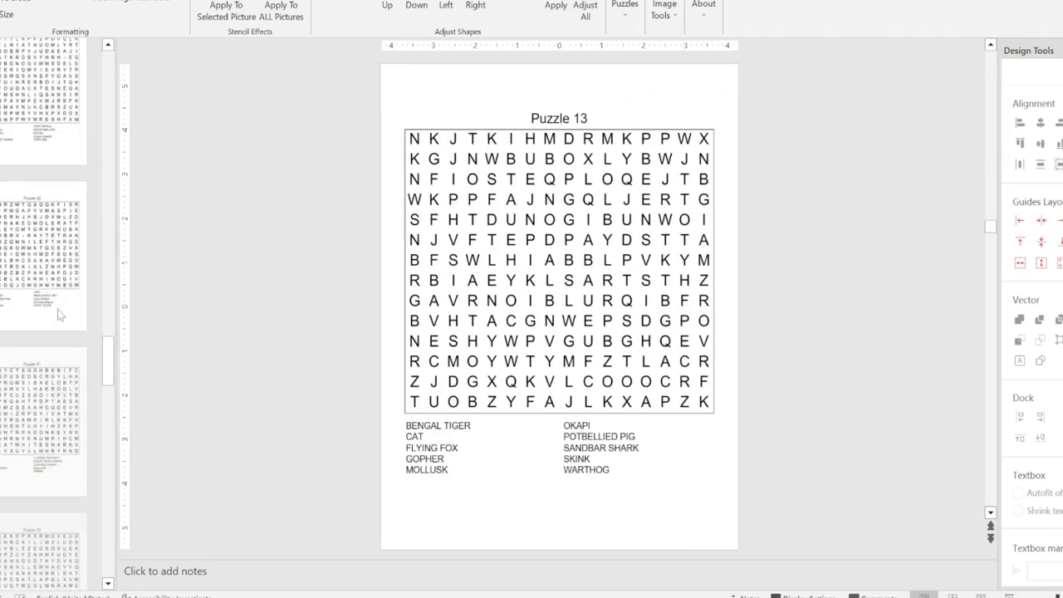
click(58, 309)
scroll(64, 272, down, 1)
click(64, 272)
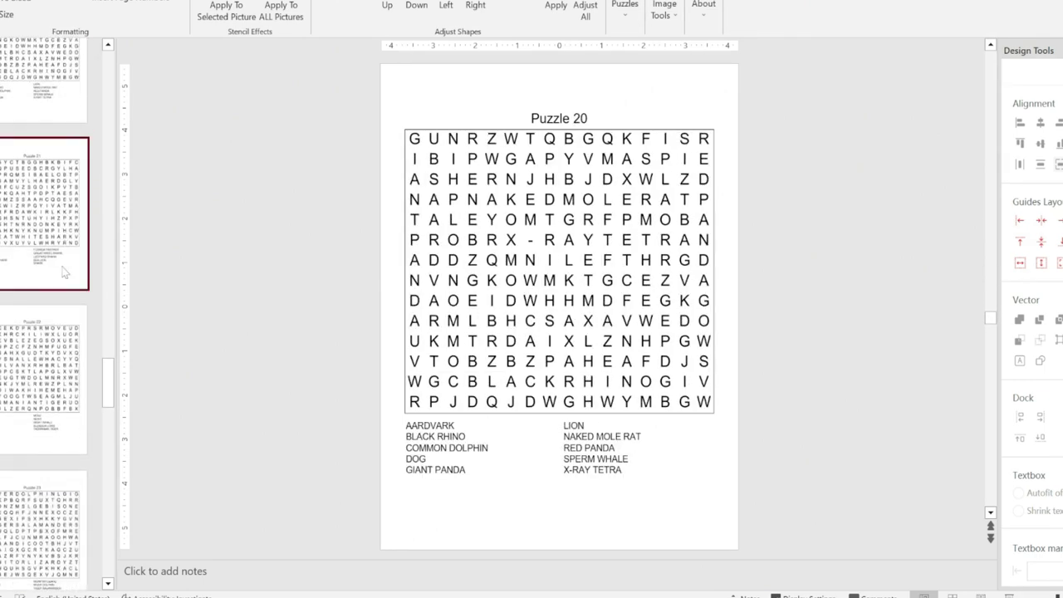
Step: Review the animal presentation's solution slides, including Solutions 19 to 24, 13 to 18, and 1 to 6
scroll(64, 272, down, 5)
scroll(64, 273, down, 1)
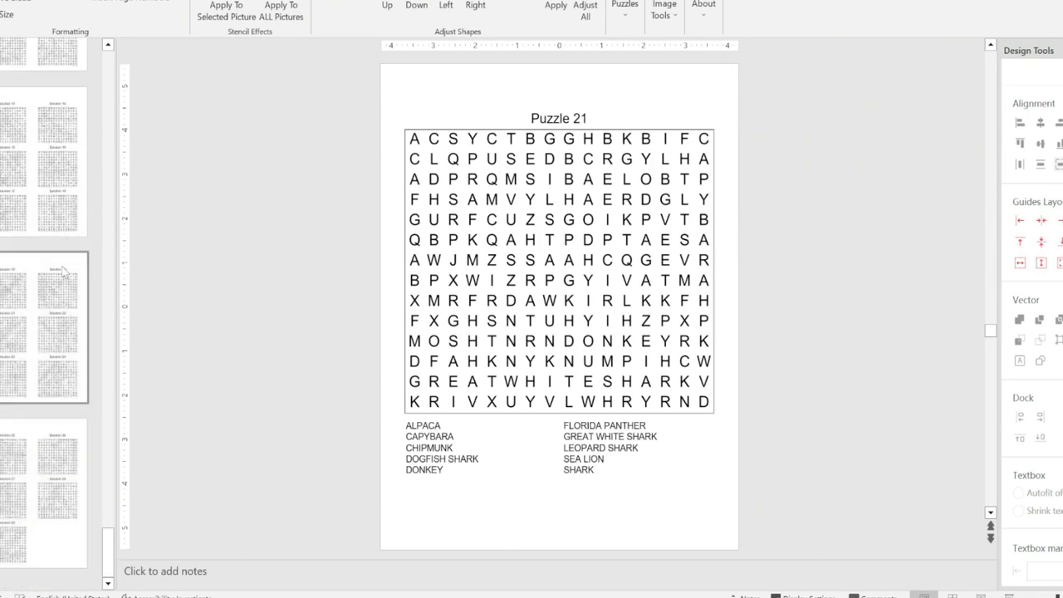
click(64, 273)
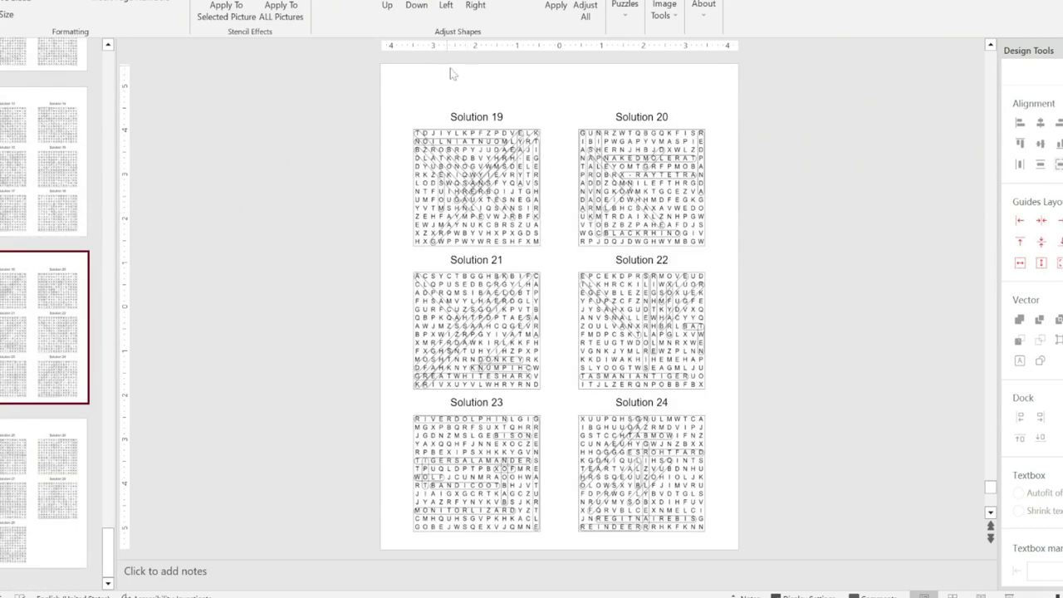
click(54, 170)
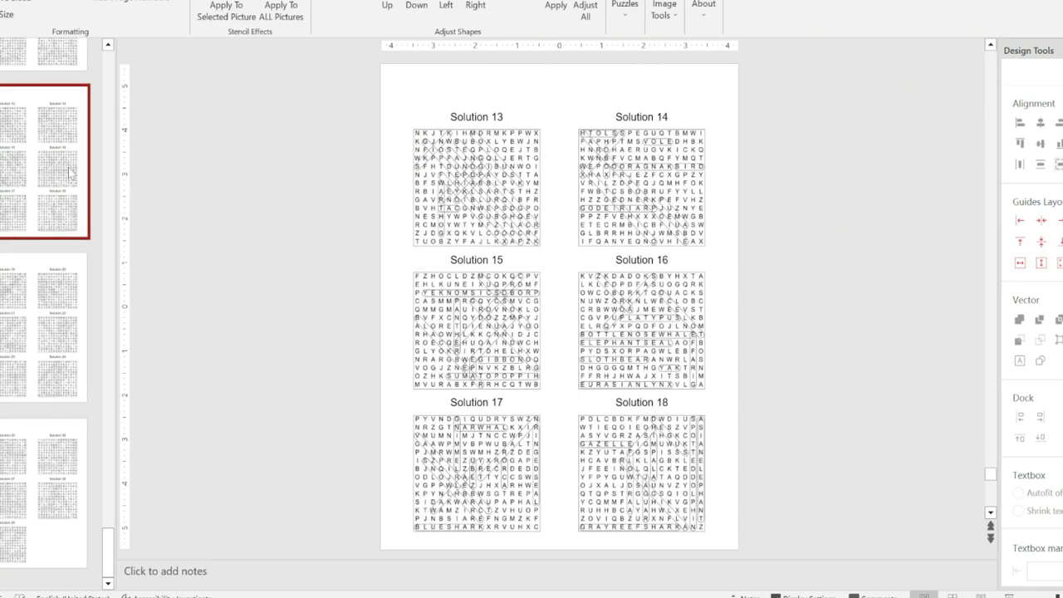
scroll(73, 187, up, 4)
scroll(75, 193, up, 3)
click(75, 191)
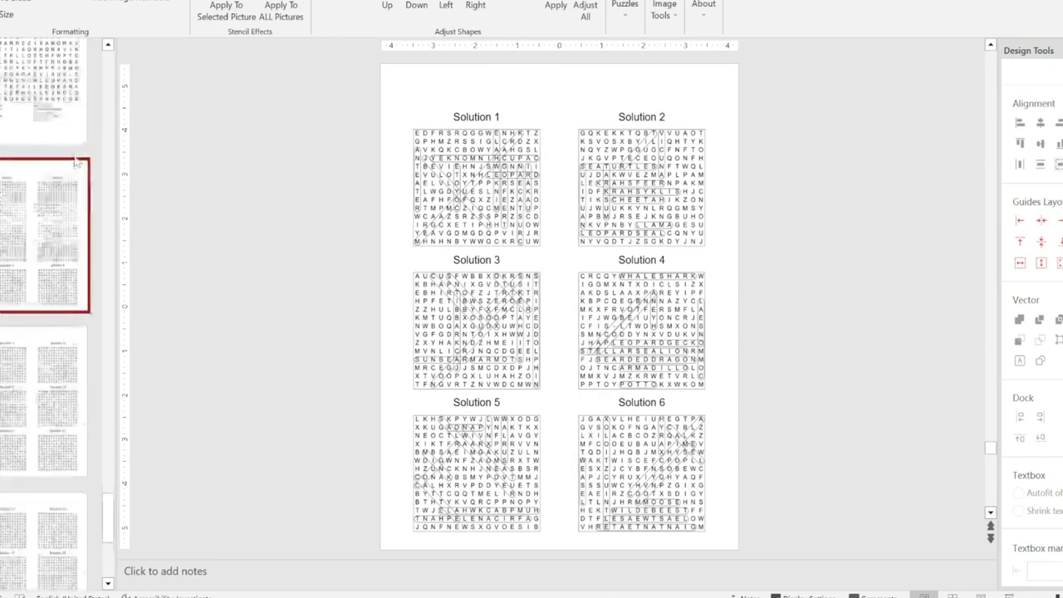
Step: Go back to the last animal puzzle slides and view Puzzle 29 and the pages before it
scroll(75, 191, up, 2)
click(76, 189)
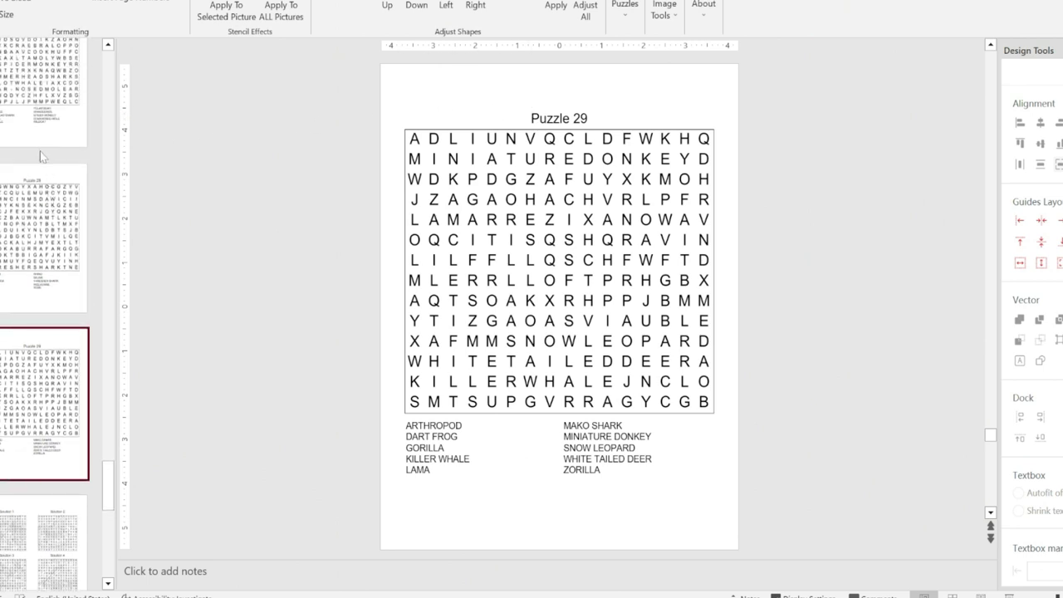
click(51, 124)
scroll(63, 146, up, 1)
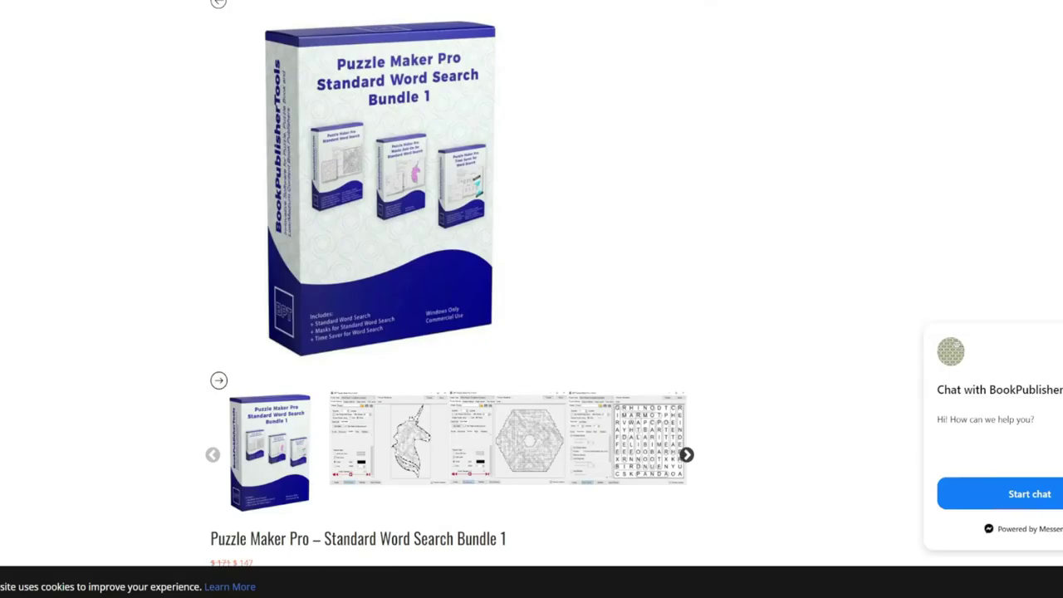
Step: Switch to the Puzzle Maker Pro Standard Word Search Bundle 1 page, review its price and features, and highlight the Time Saver Add-On text
scroll(647, 173, down, 1)
scroll(634, 247, down, 1)
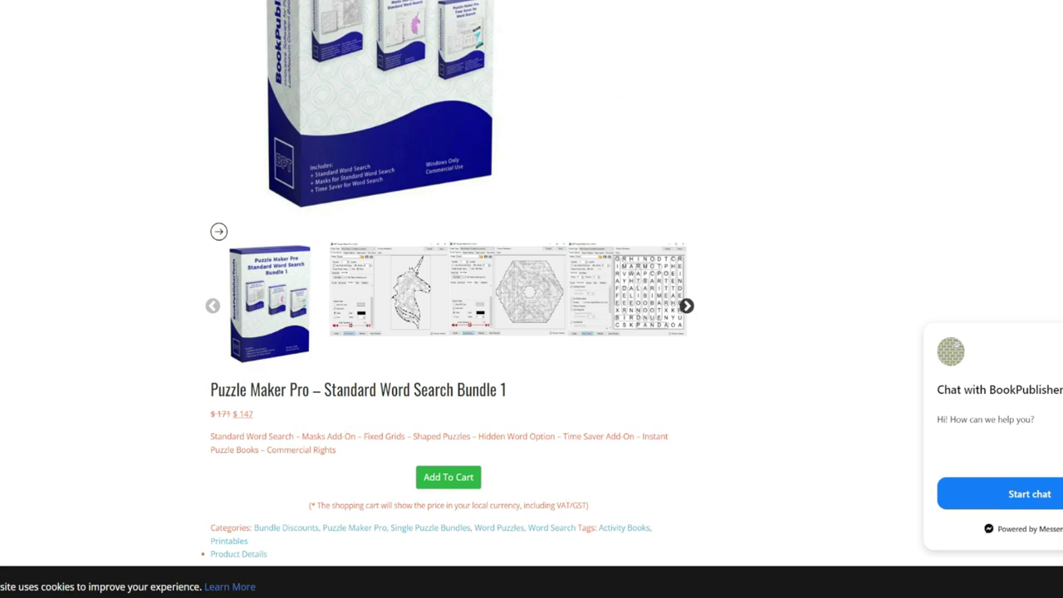
scroll(401, 409, down, 4)
scroll(328, 268, up, 3)
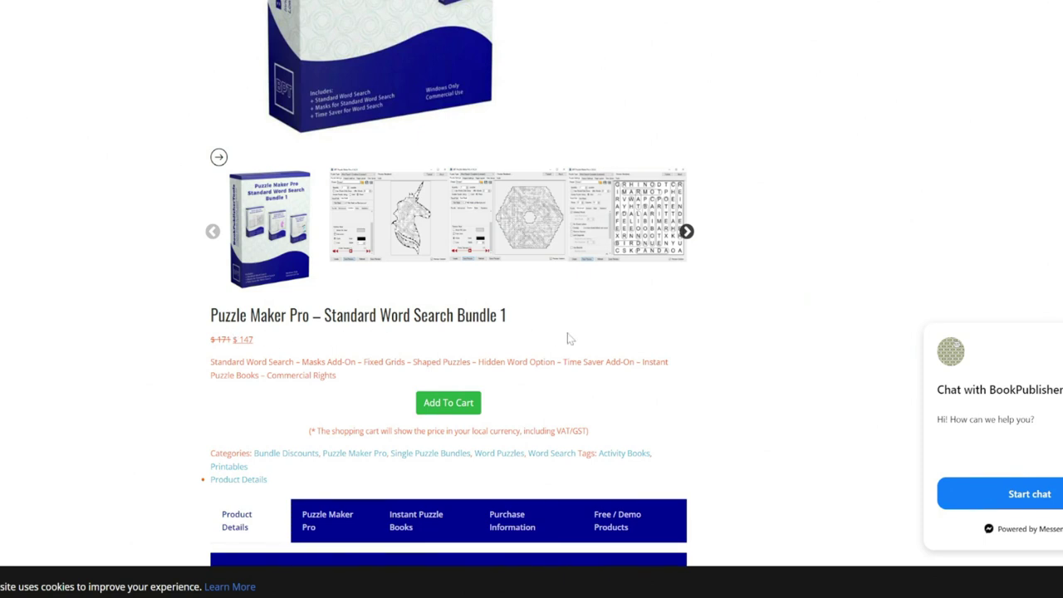
drag(566, 362, 640, 362)
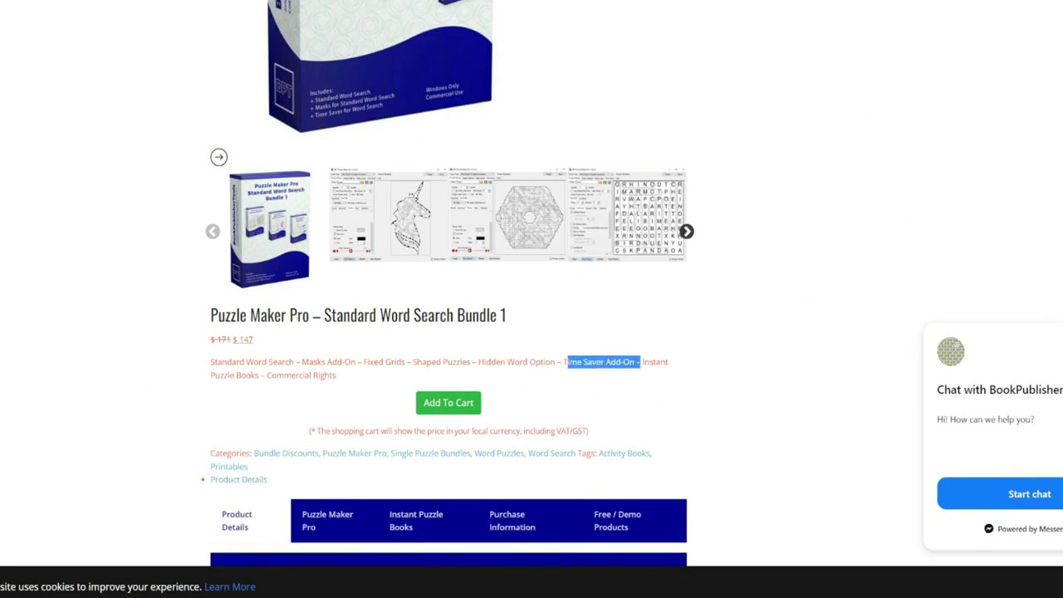
double_click(593, 363)
drag(563, 362, 621, 362)
scroll(398, 239, up, 2)
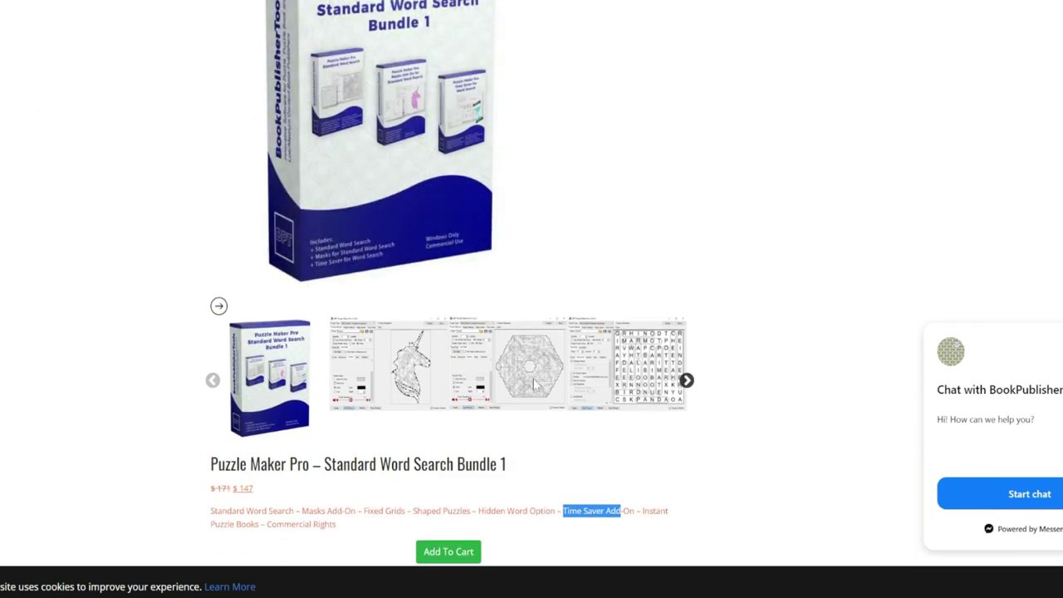
Step: View the product screenshot of the hexagon-shaped word search and check the bundle's details below it
click(438, 361)
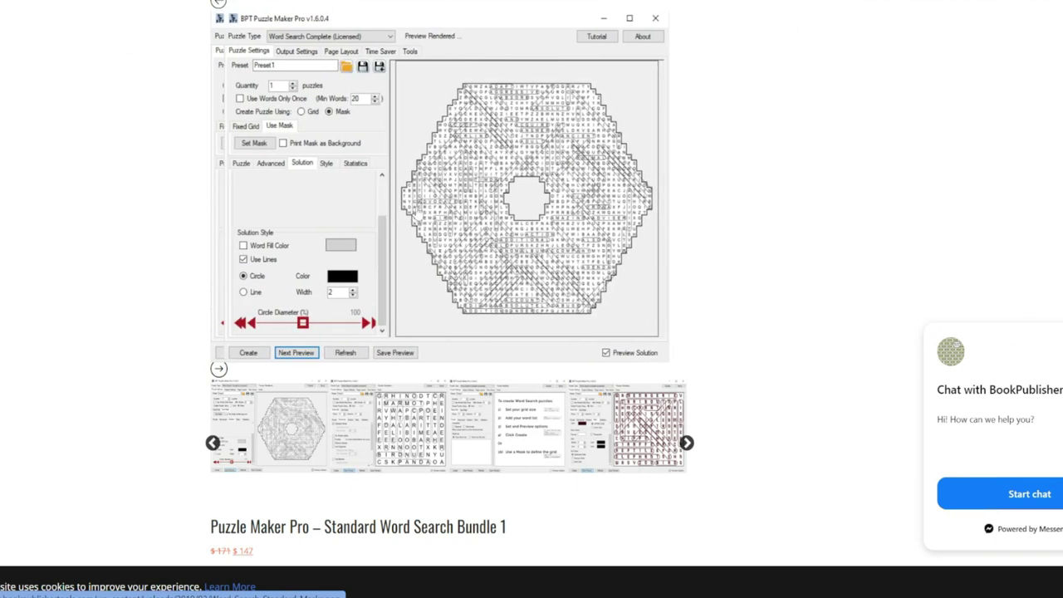
scroll(330, 192, down, 3)
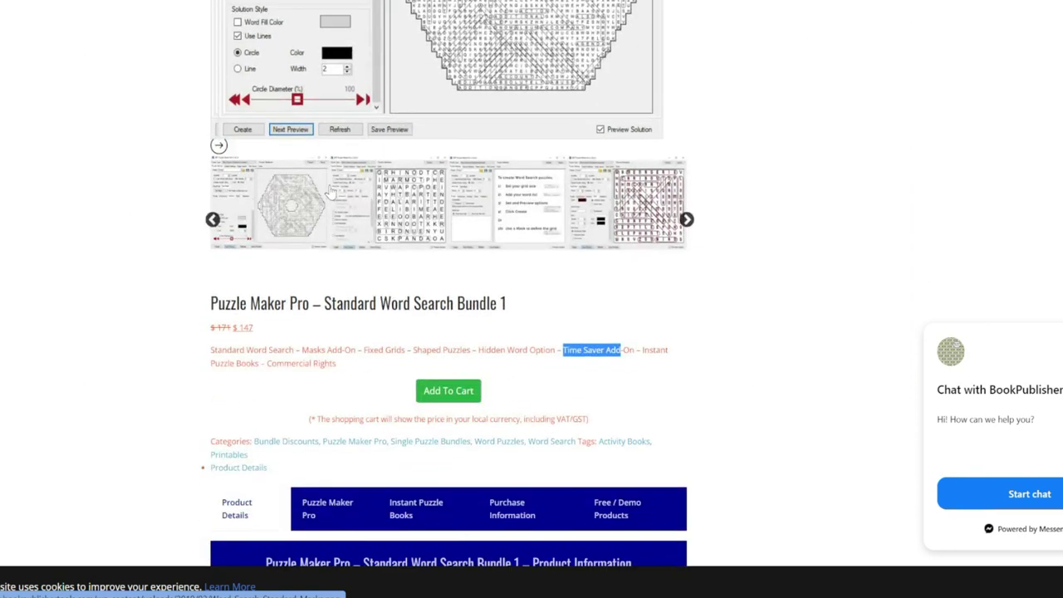
scroll(330, 193, up, 6)
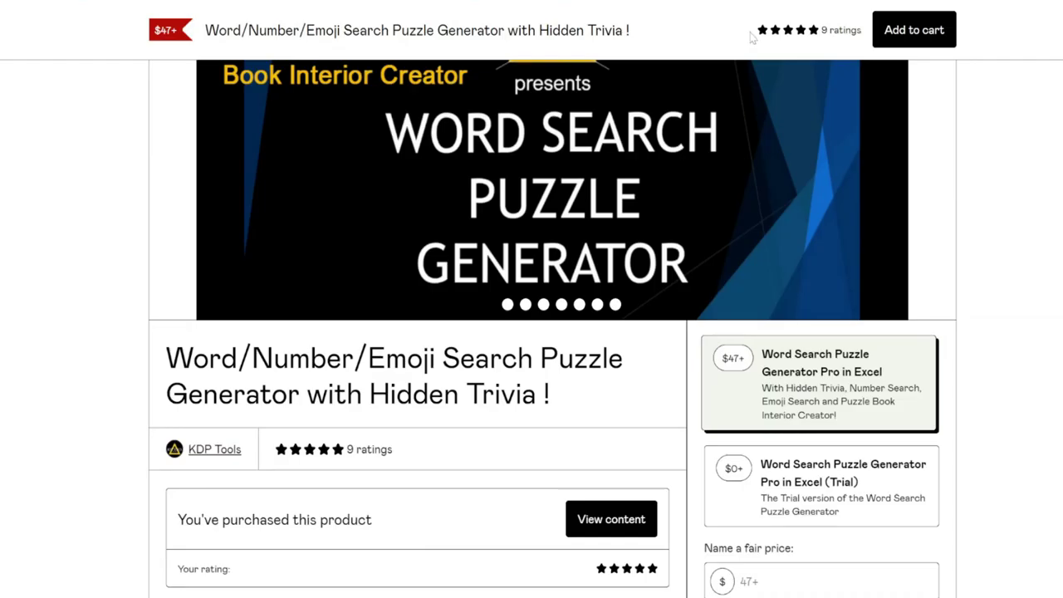
Step: Switch to the Word/Number/Emoji Search Puzzle Generator page on Gumroad and review its versions, prices, description and sample puzzle images
scroll(579, 224, up, 1)
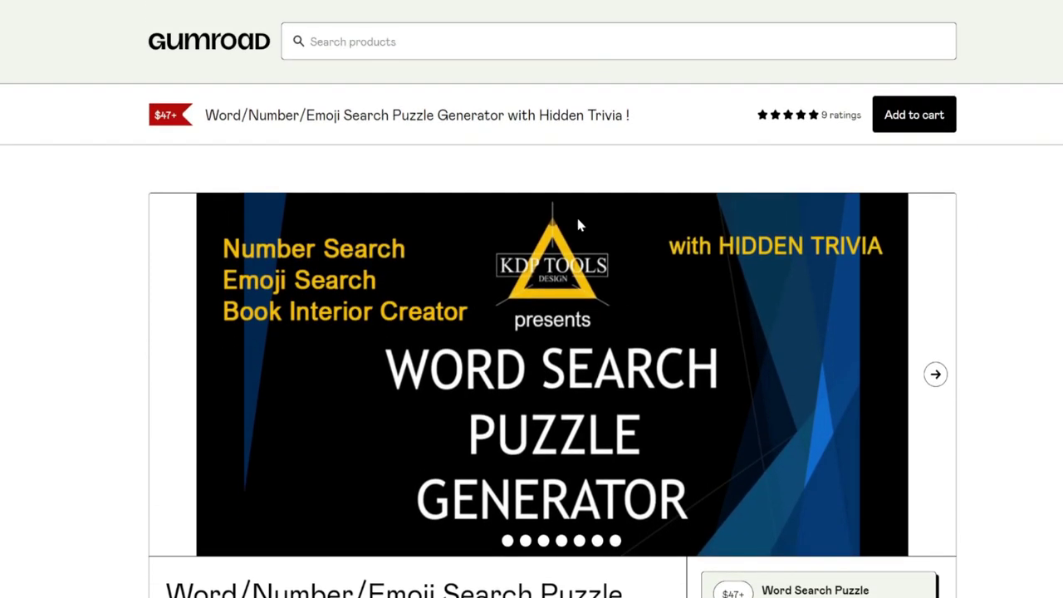
scroll(578, 224, down, 3)
scroll(579, 224, down, 1)
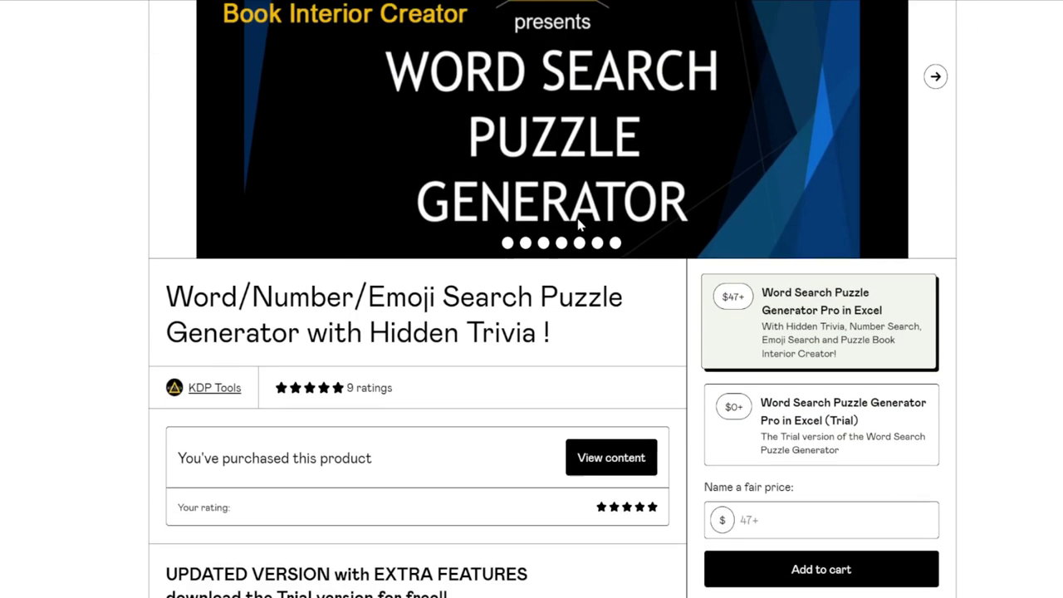
scroll(579, 225, down, 2)
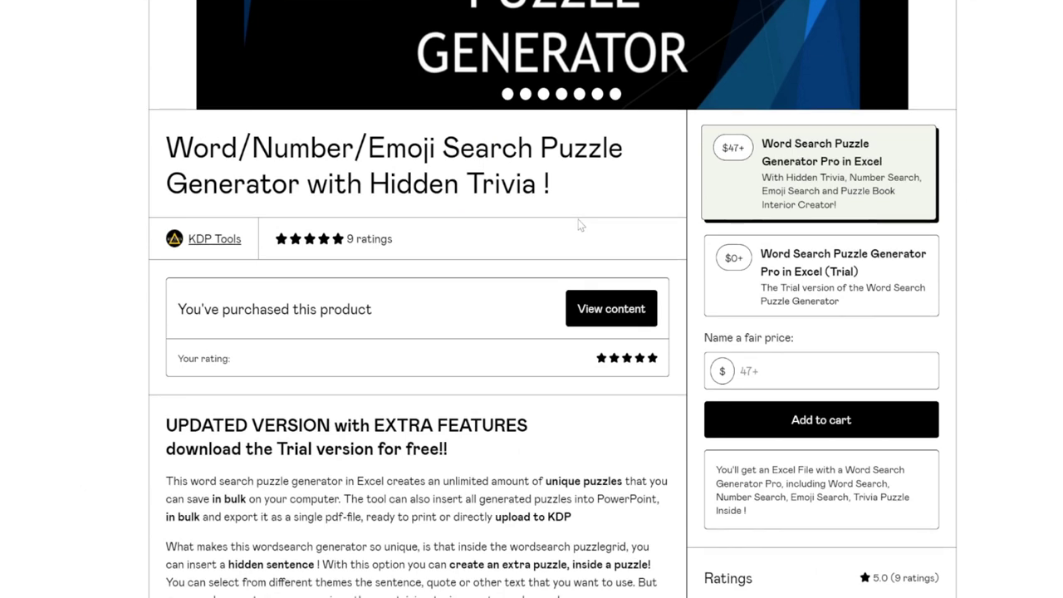
scroll(582, 226, down, 1)
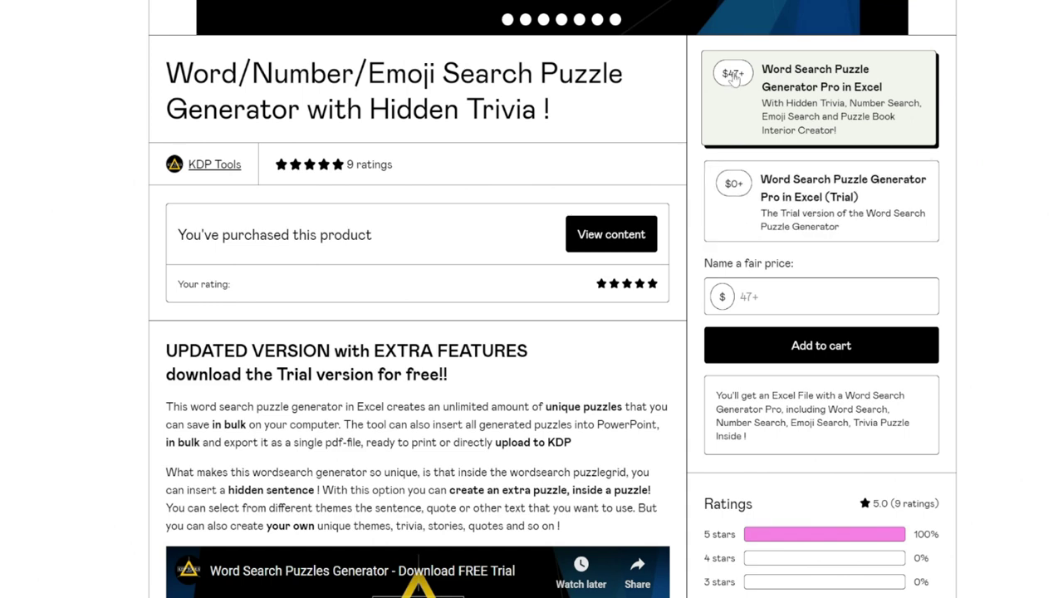
scroll(416, 285, down, 8)
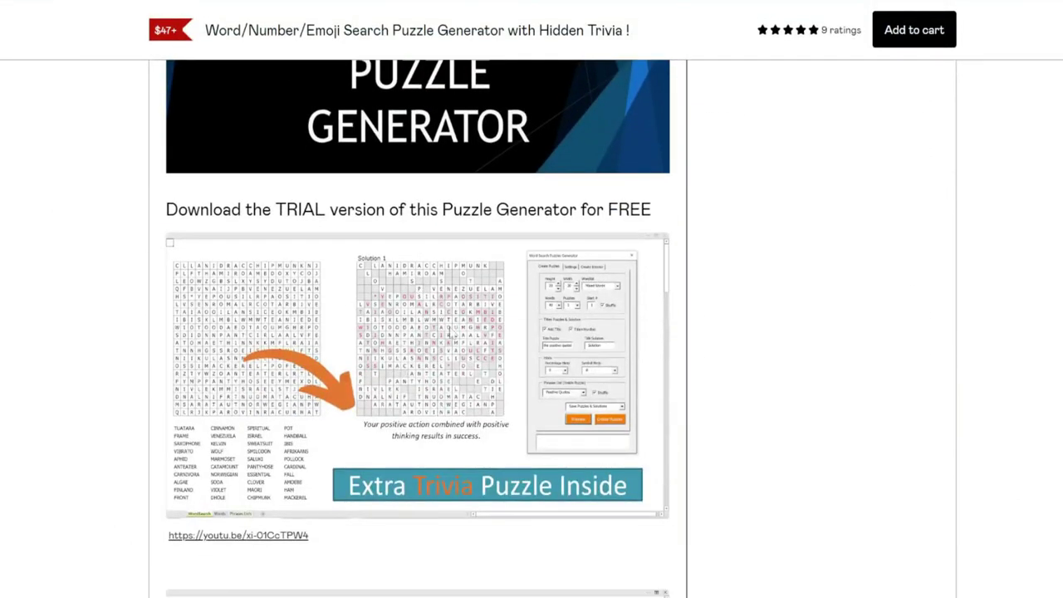
scroll(465, 332, down, 1)
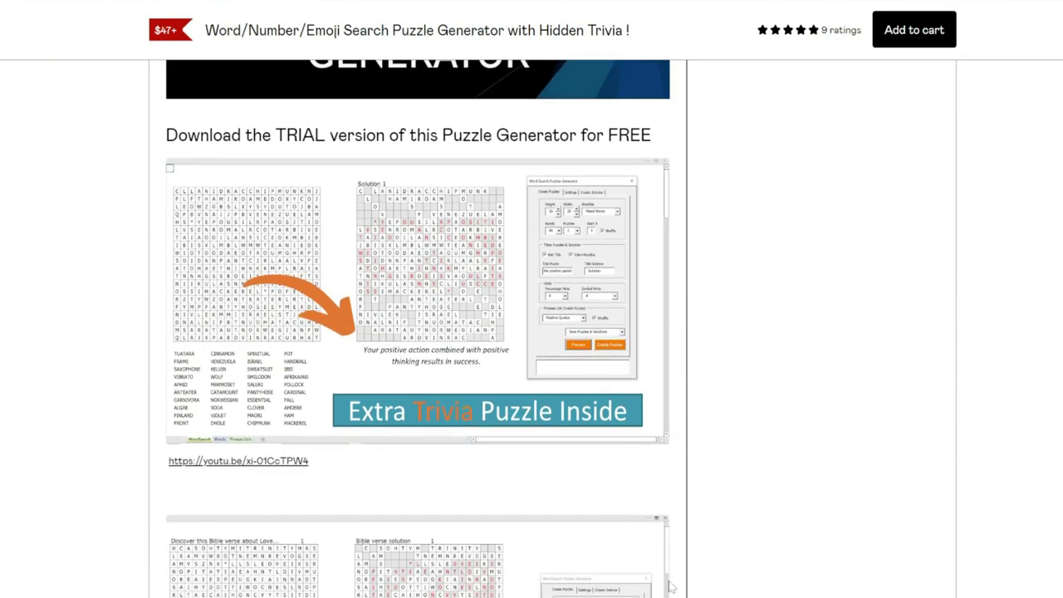
Step: Switch to the fruit puzzle presentation in PowerPoint and insert a new blank slide before the 300 Fruits title slide
click(622, 550)
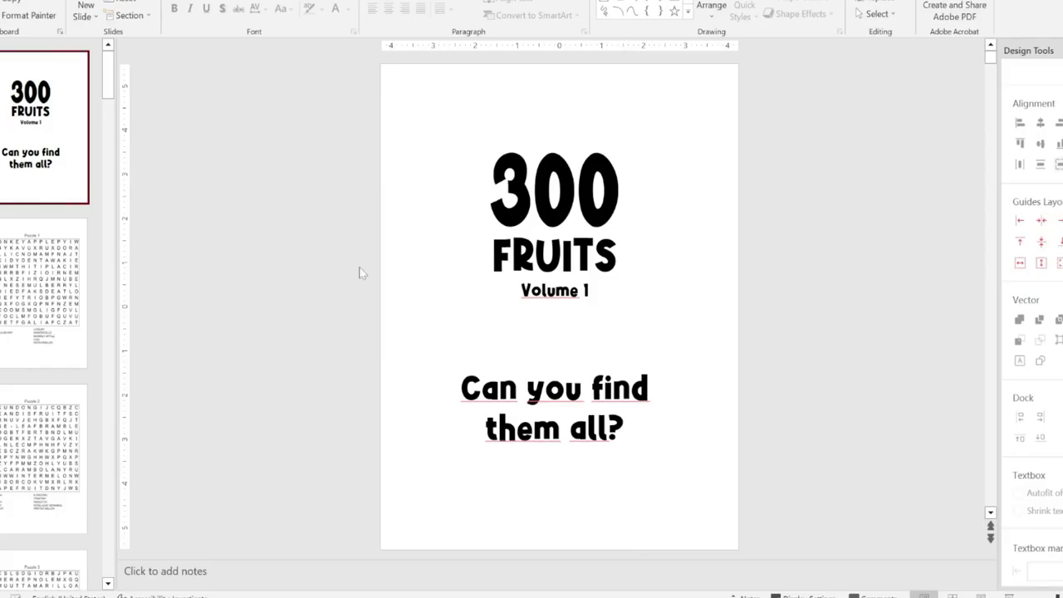
click(76, 48)
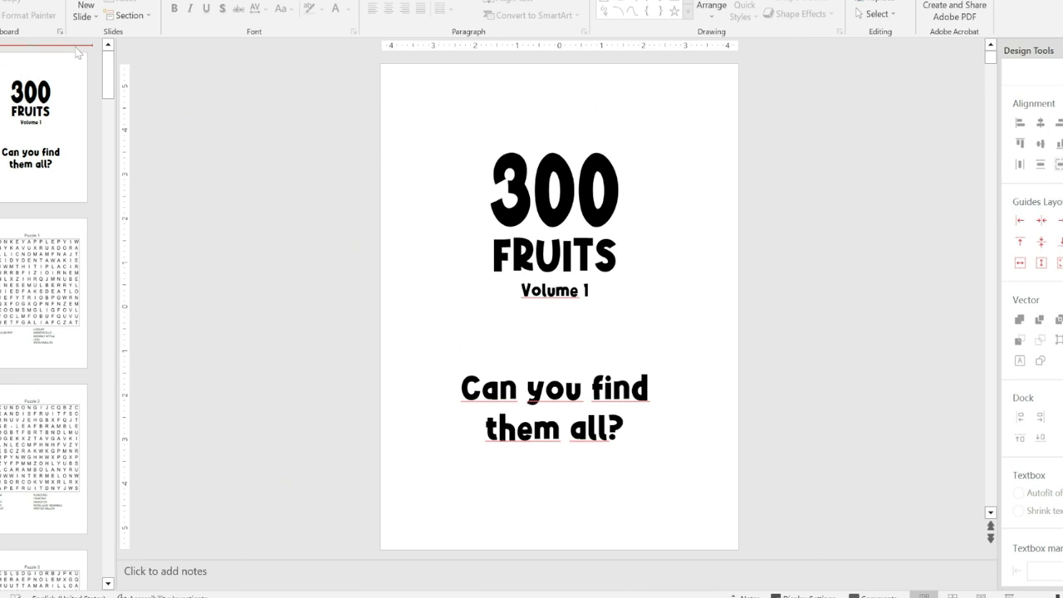
click(85, 10)
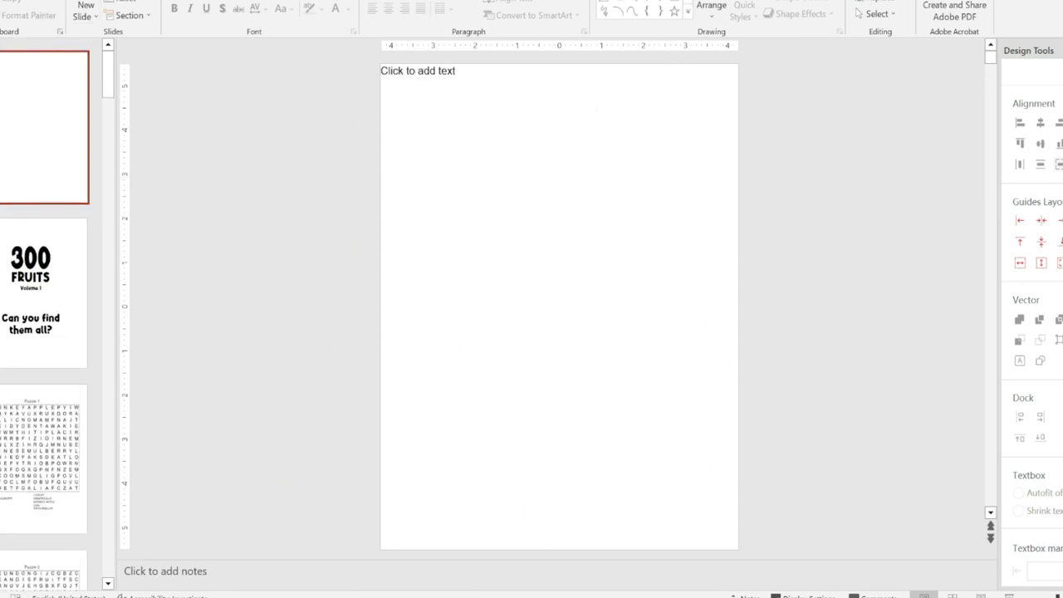
Step: Show the PowerPoint add-in's list of puzzle types and point out the Word Search generator without inserting a puzzle
click(623, 8)
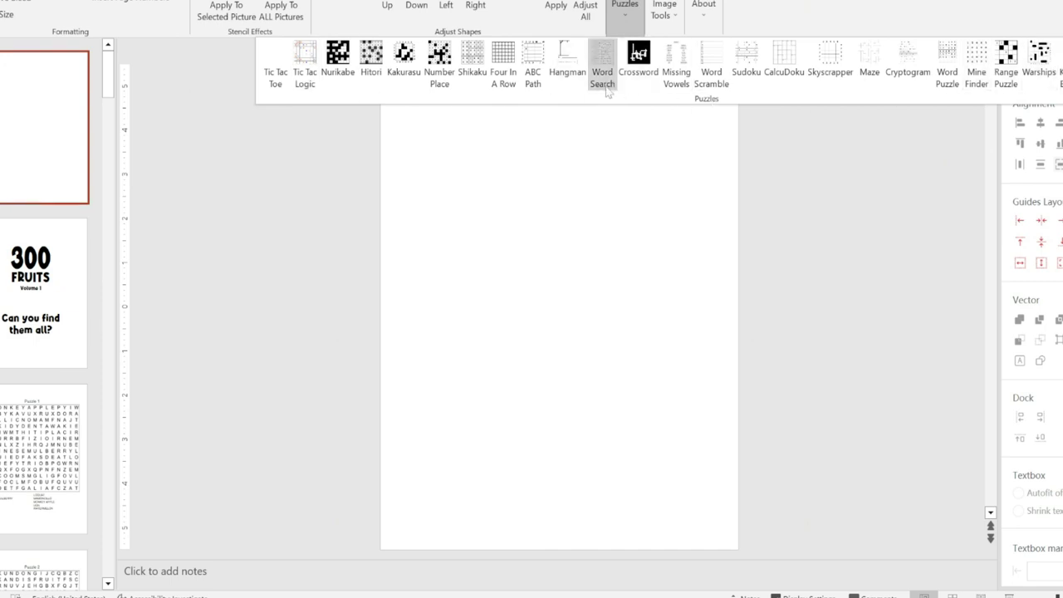
click(605, 176)
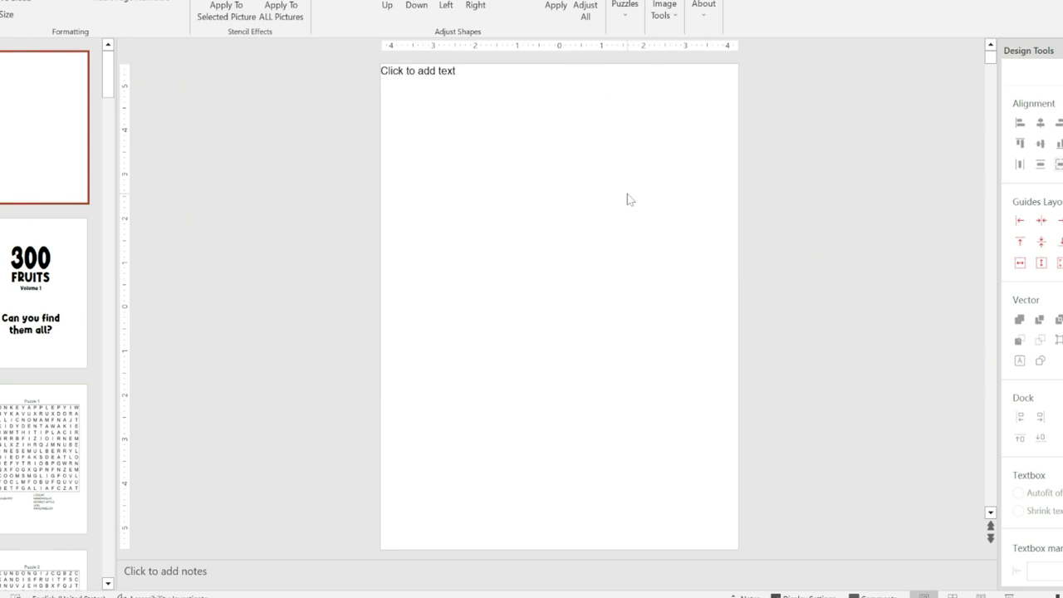
click(621, 16)
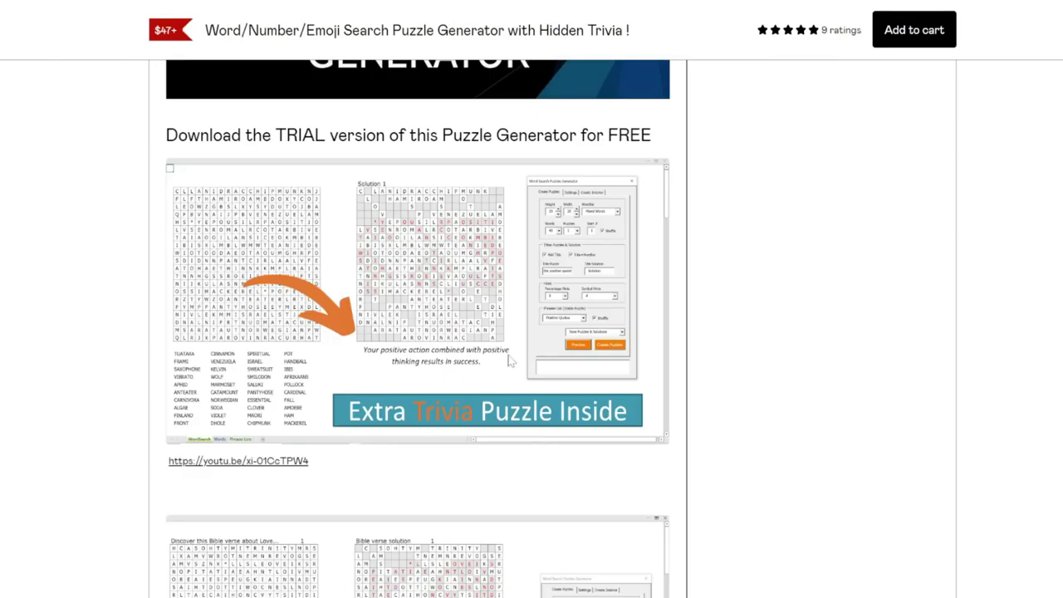
Step: Return to Gumroad in the browser and look through the Bearwood Labs store's puzzle tools, down to Wordsearch Creator
scroll(546, 171, up, 15)
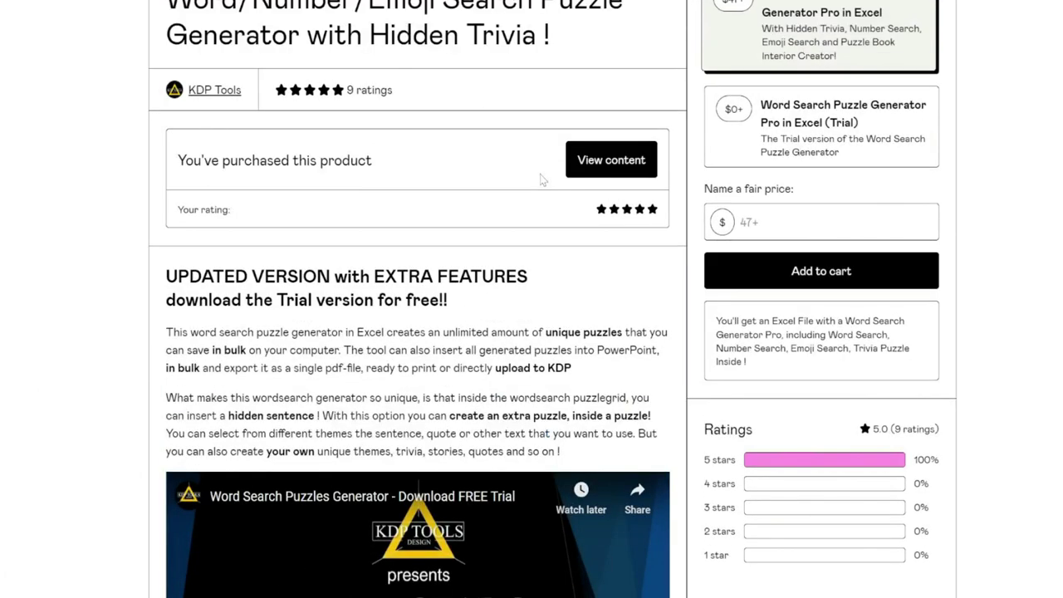
scroll(542, 176, up, 2)
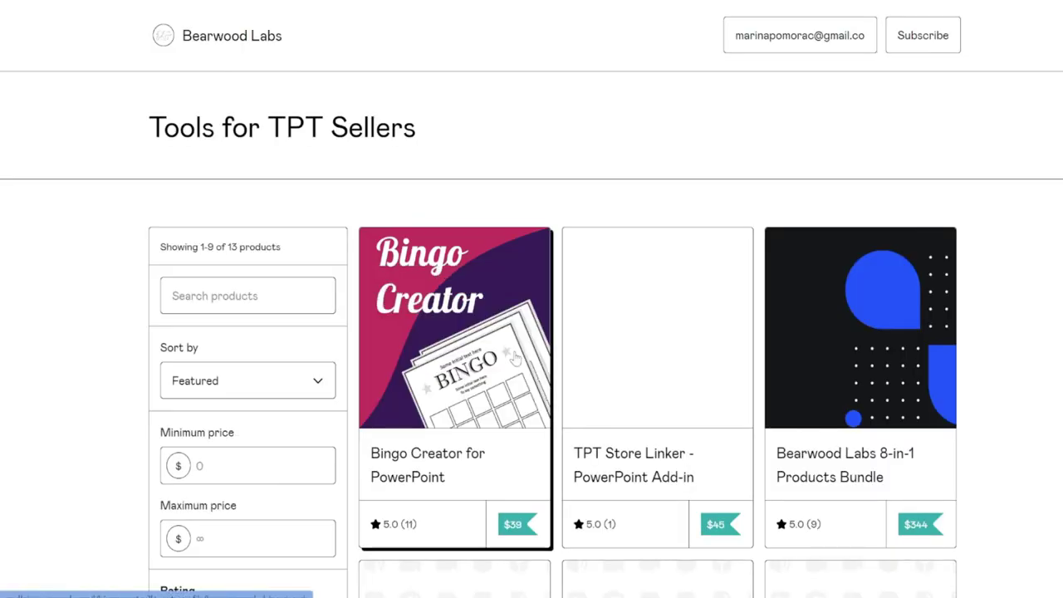
scroll(515, 357, down, 5)
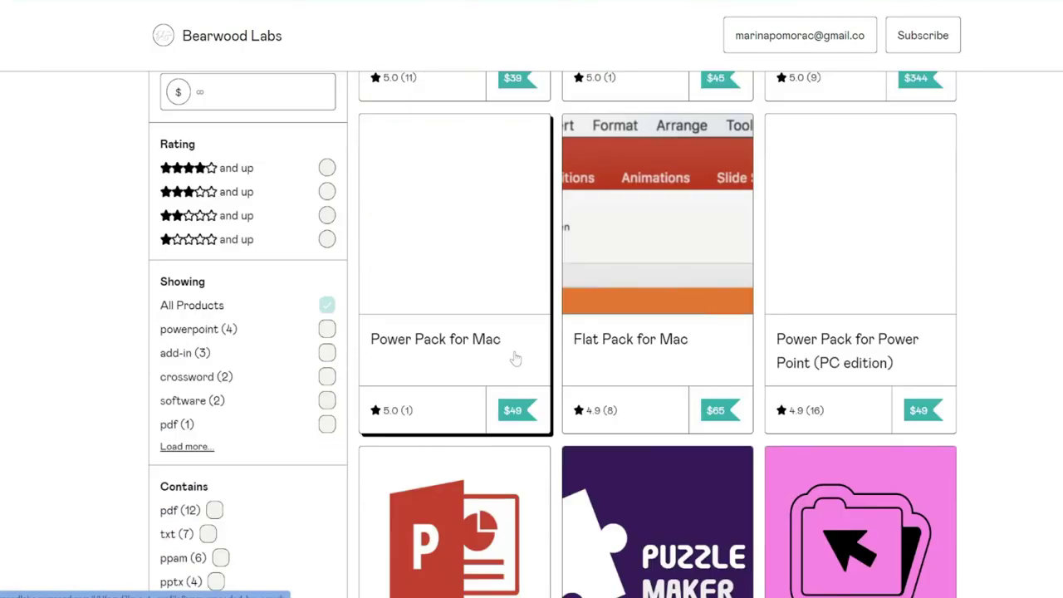
scroll(515, 357, down, 3)
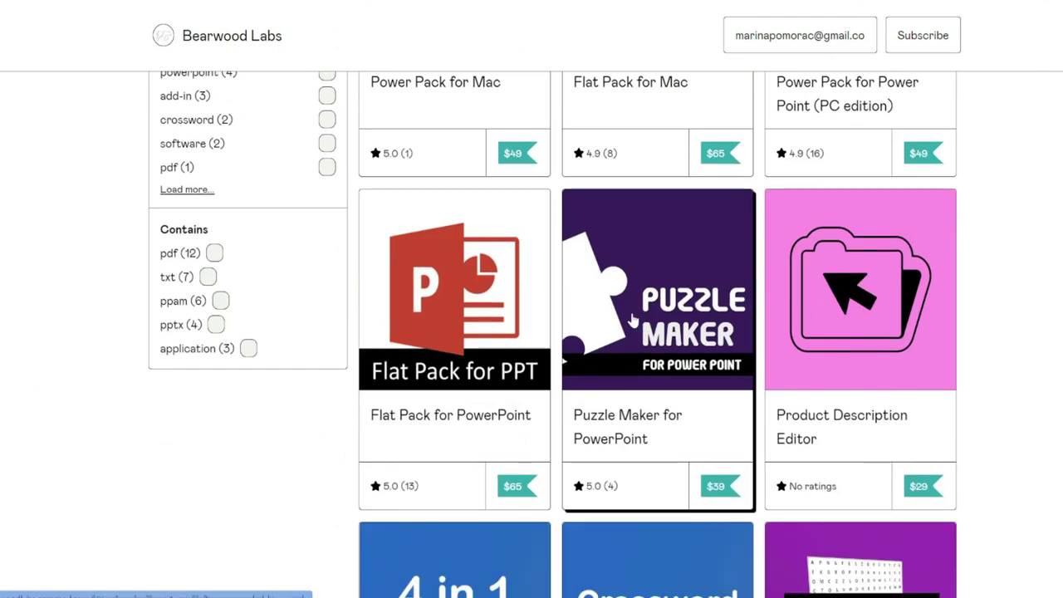
scroll(633, 321, down, 1)
scroll(632, 320, down, 3)
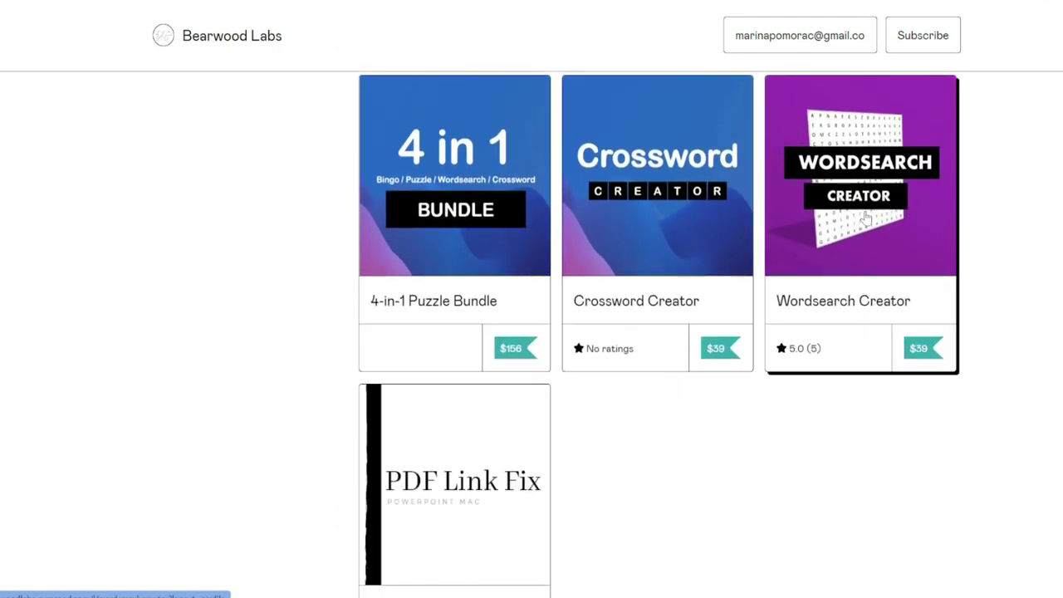
Step: Open the Wordsearch Creator product page and read its price, included apps, features and system requirements
click(865, 218)
scroll(555, 313, down, 4)
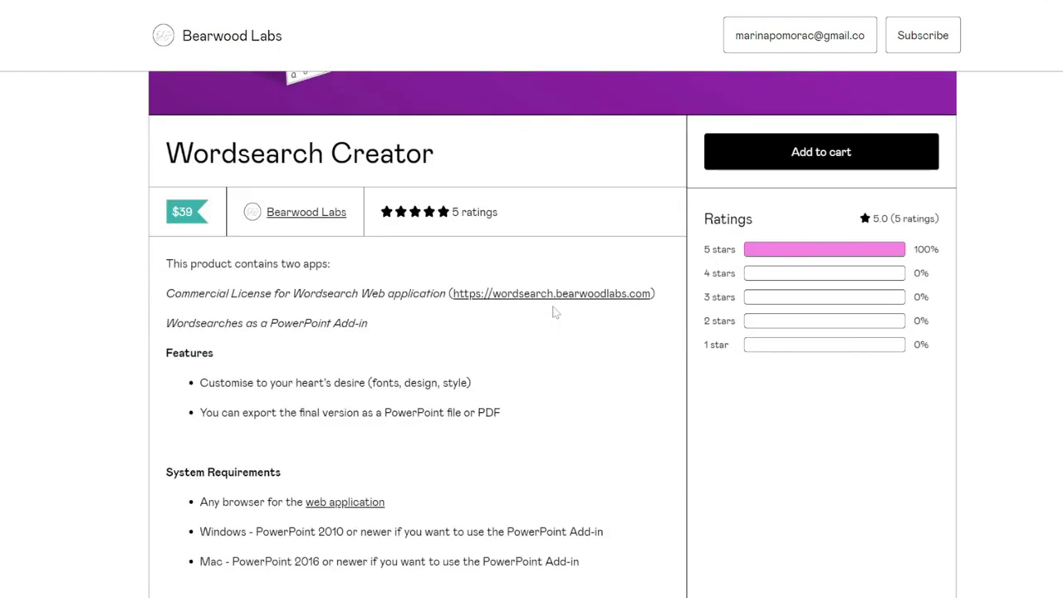
scroll(301, 262, down, 1)
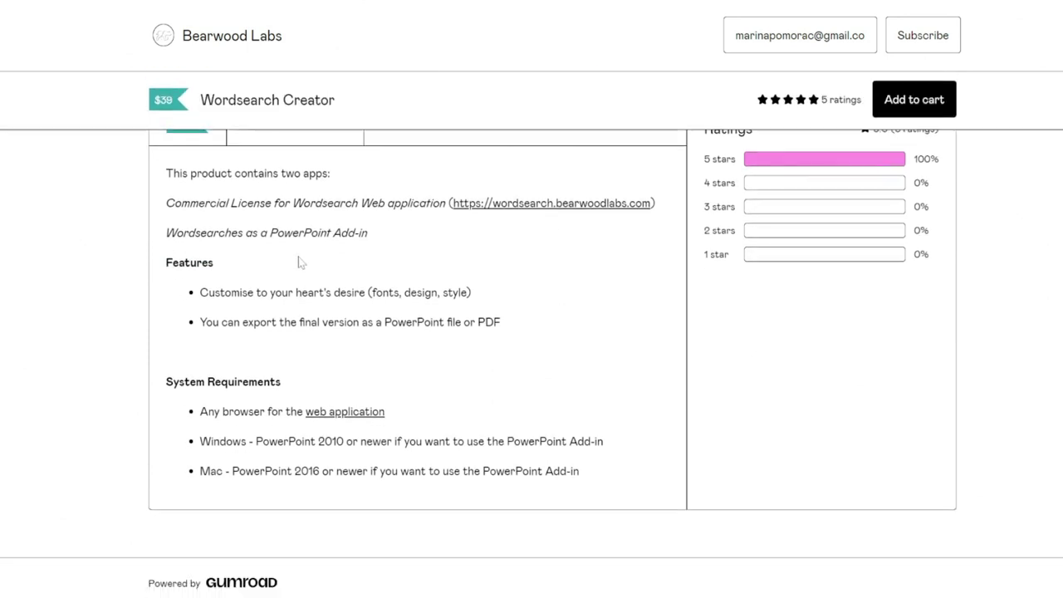
scroll(334, 366, up, 1)
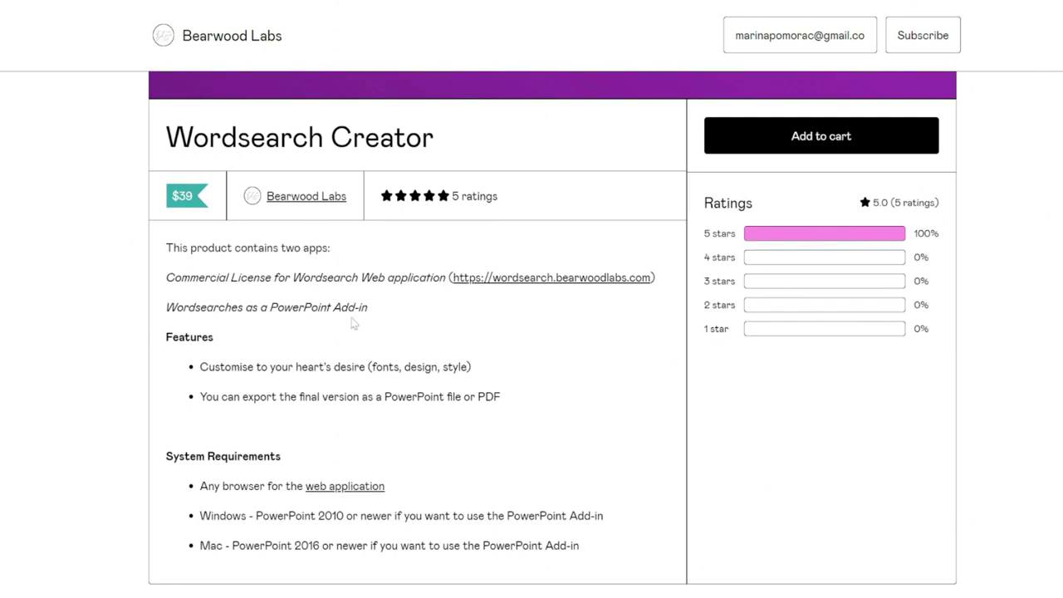
scroll(351, 325, down, 1)
scroll(351, 325, up, 5)
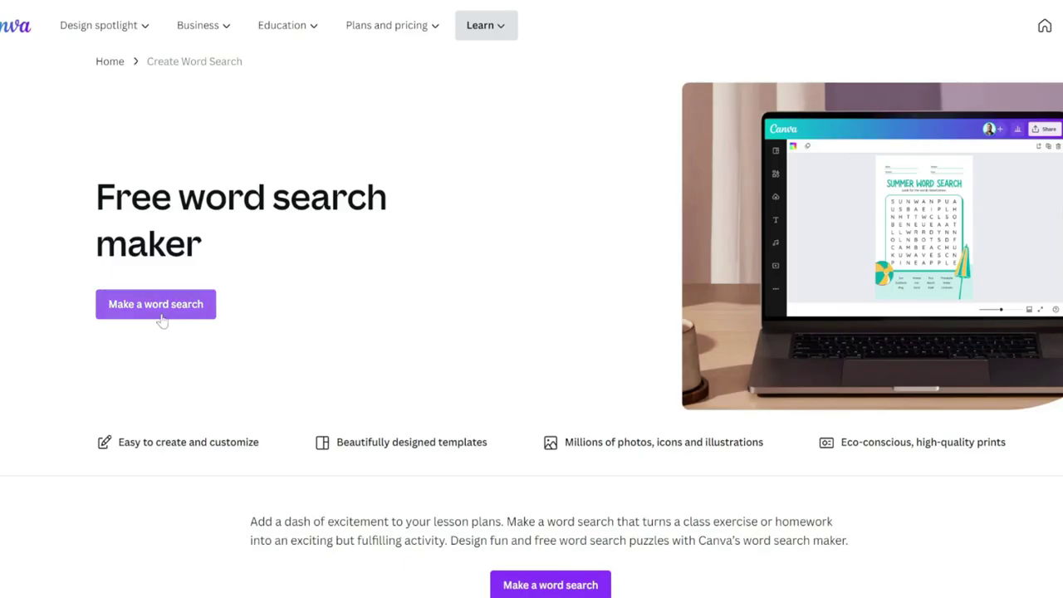
Step: Start a new design with Canva's free word search maker and look through the Word Search Worksheet templates
click(161, 317)
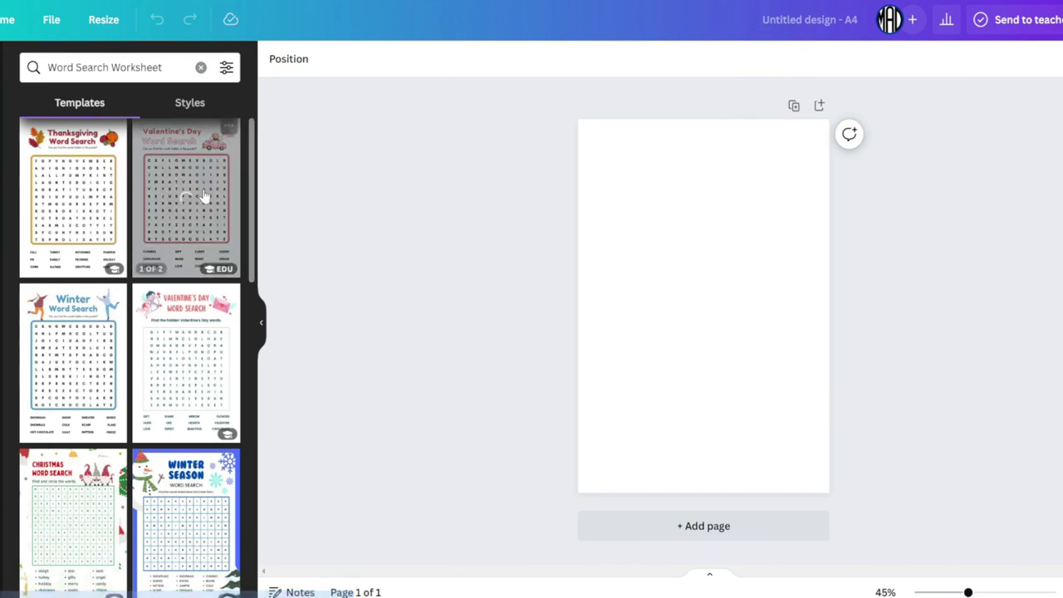
scroll(173, 286, down, 1)
click(173, 286)
scroll(173, 287, down, 15)
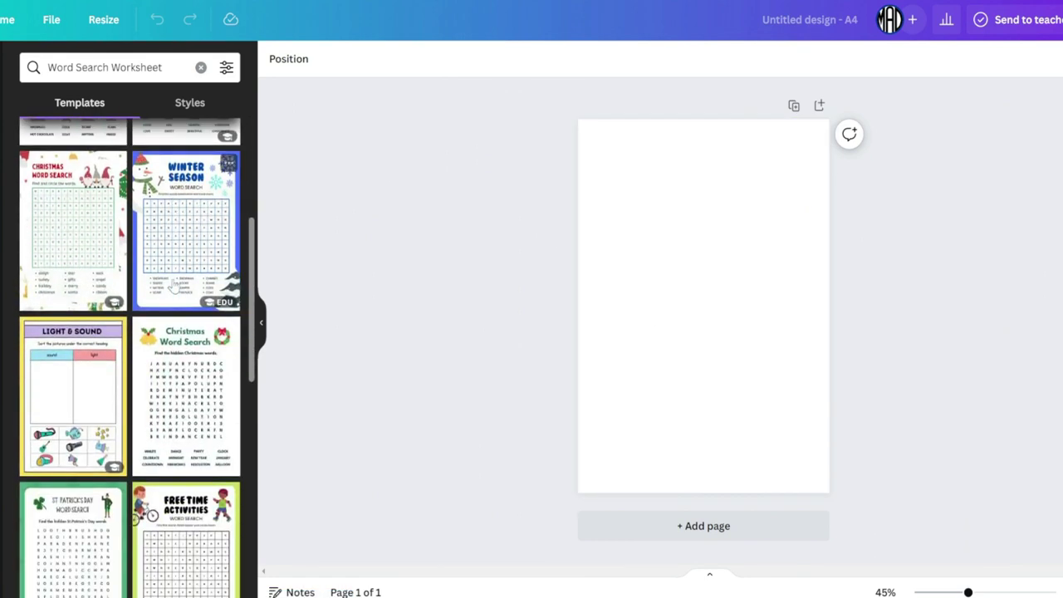
scroll(172, 286, down, 10)
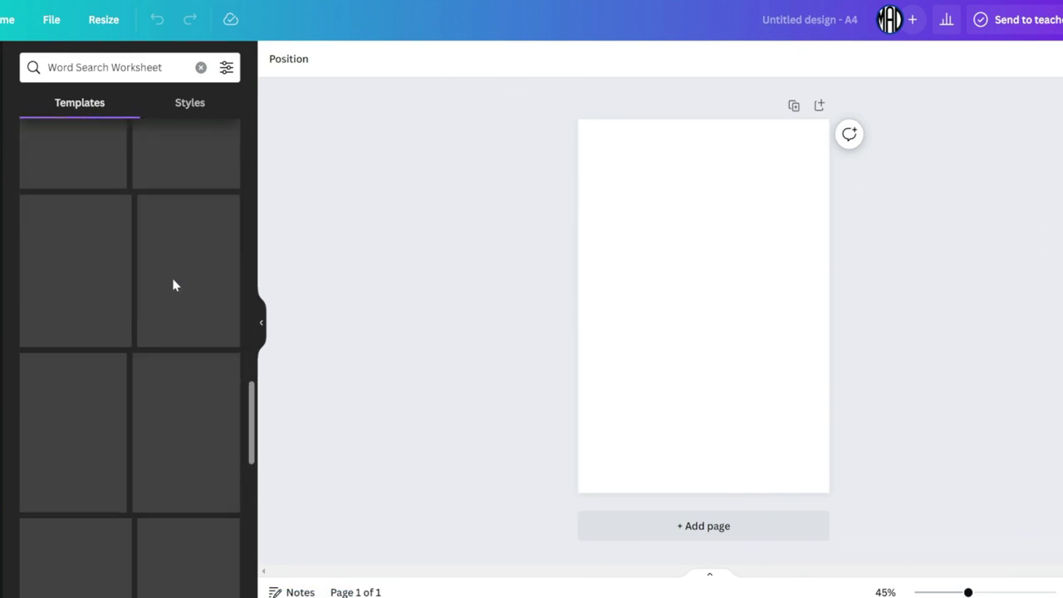
scroll(173, 285, up, 15)
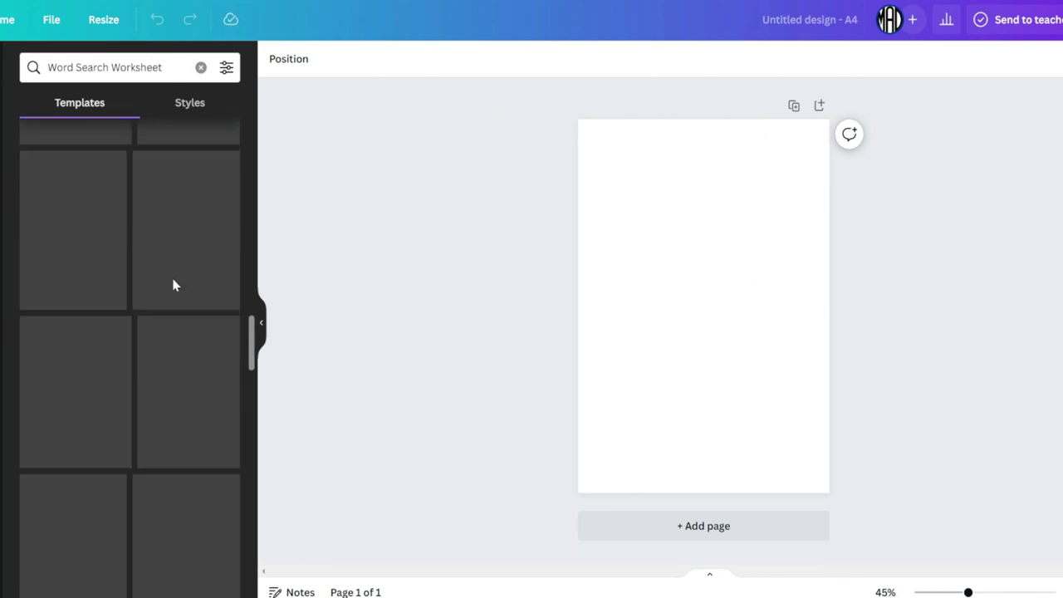
scroll(173, 285, down, 5)
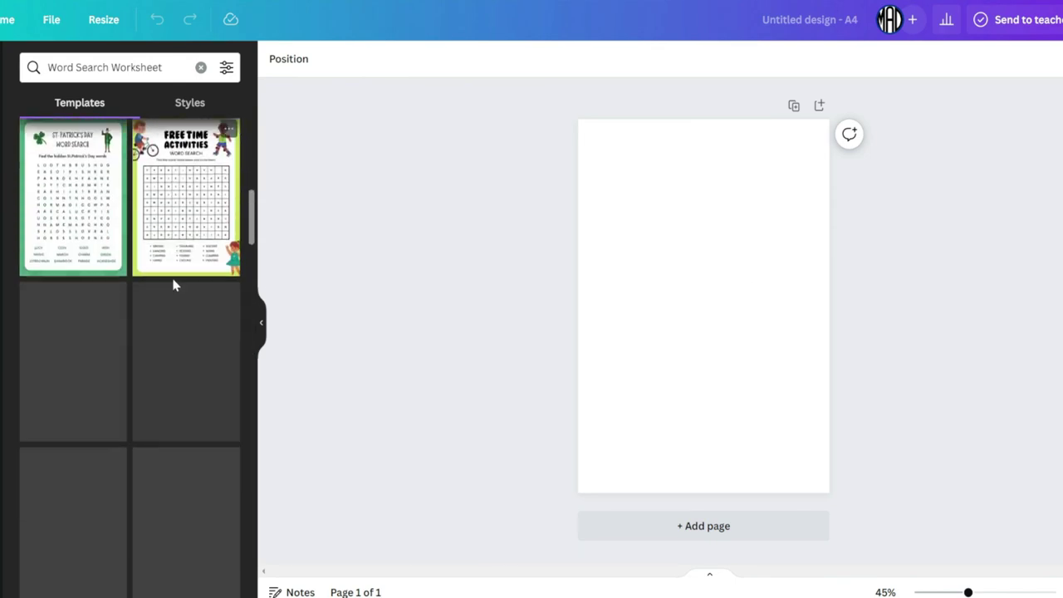
scroll(116, 309, down, 10)
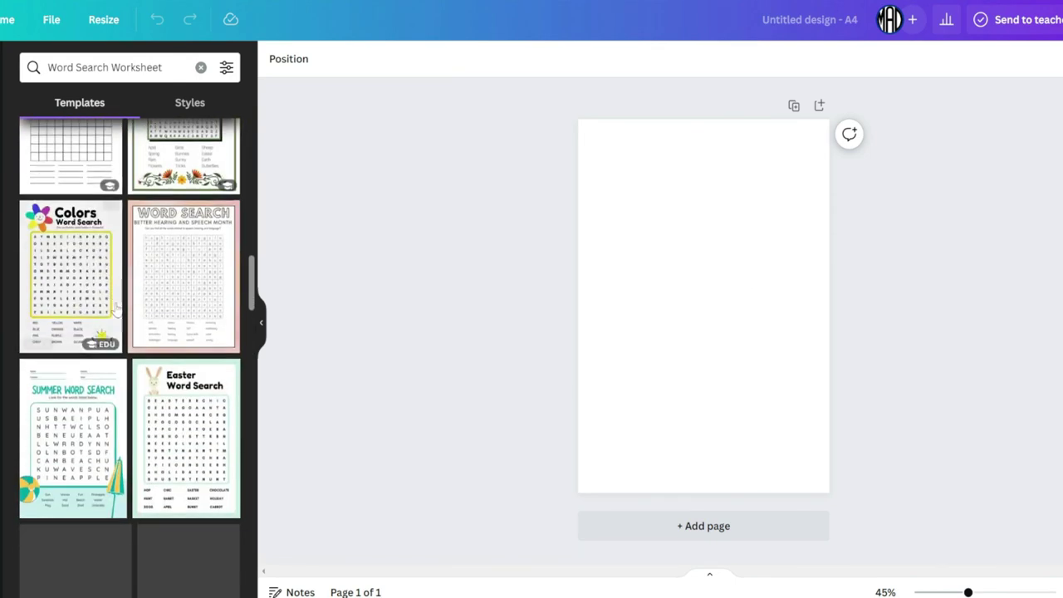
scroll(116, 309, down, 3)
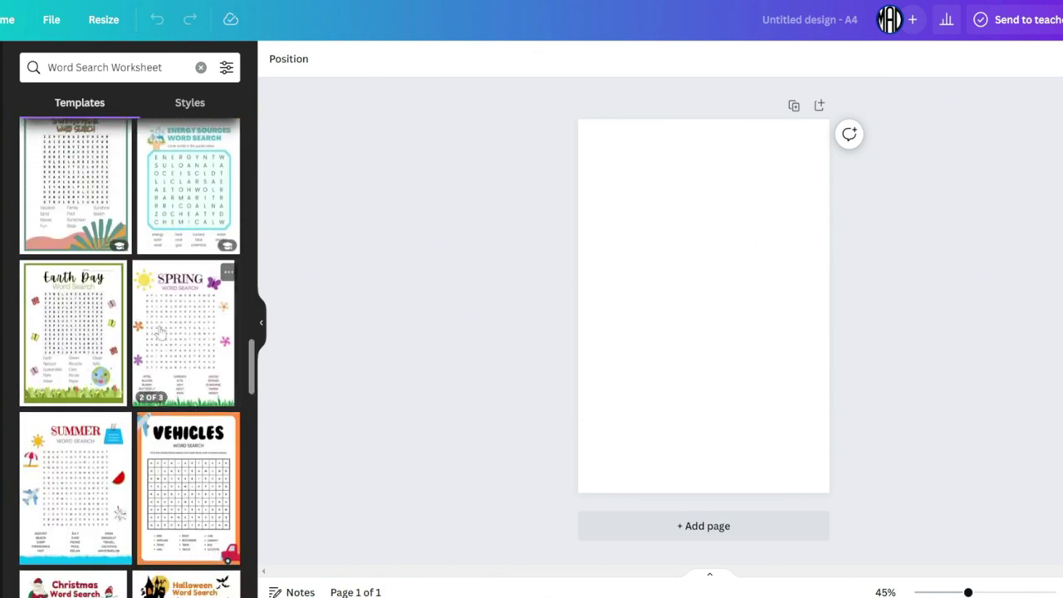
scroll(104, 330, down, 2)
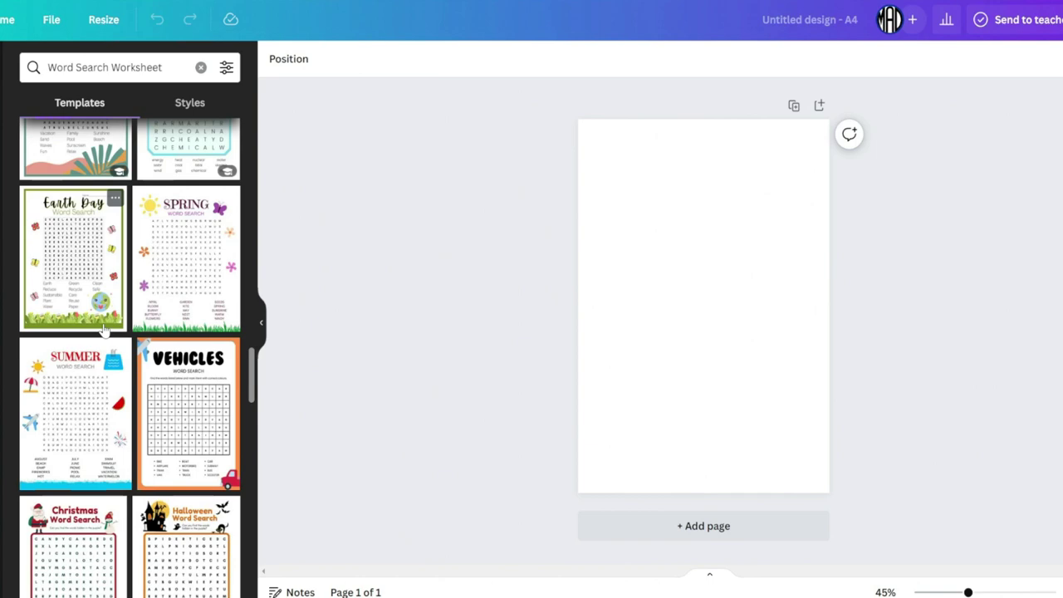
Step: Apply the coloured first page of the "colorful summer word search worksheet" template to the blank page
click(76, 401)
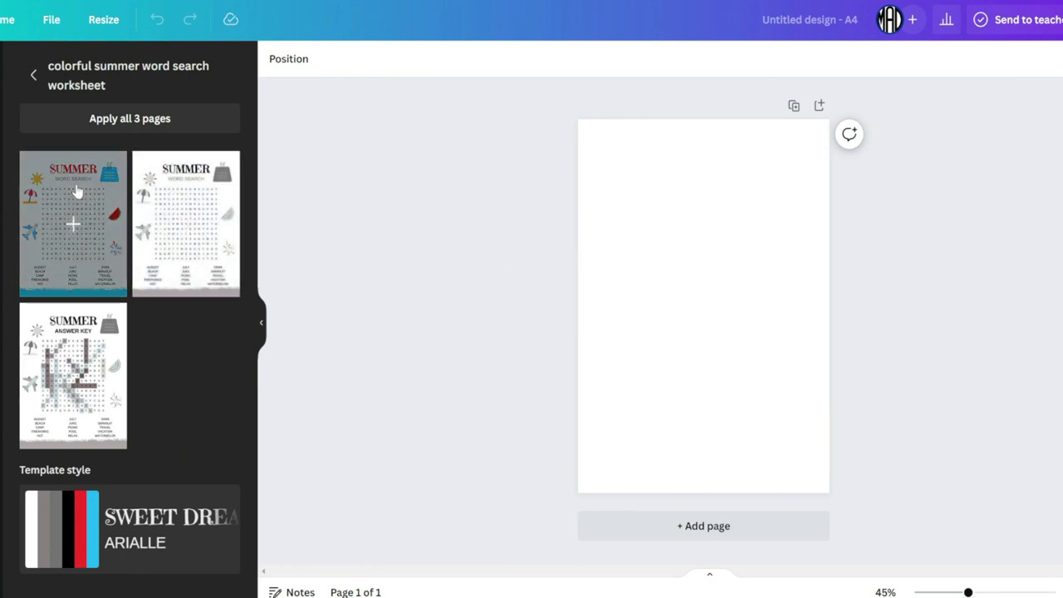
click(71, 213)
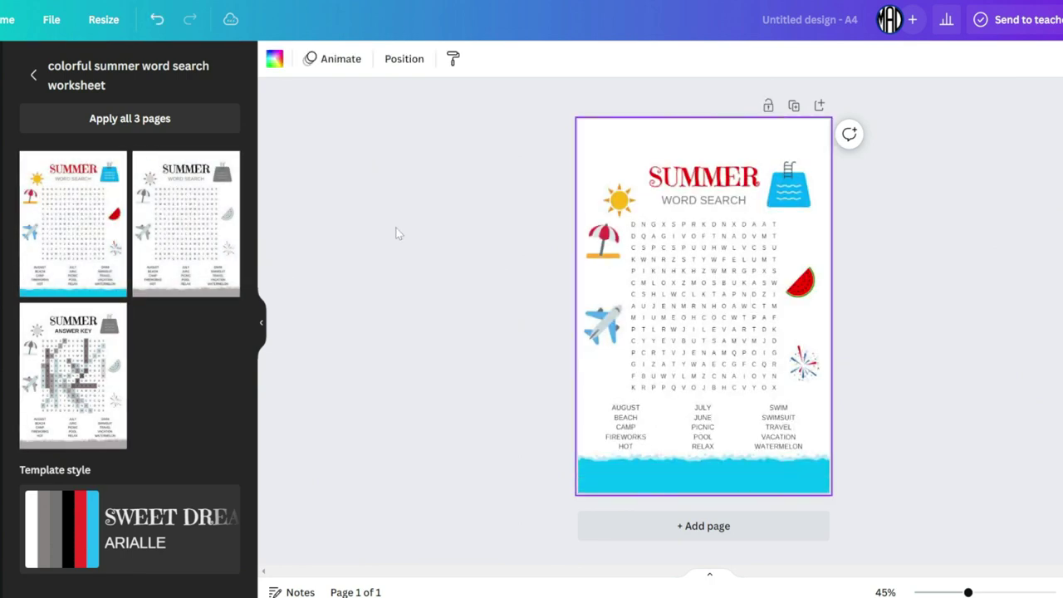
Step: Check how the Summer puzzle's letter grid can be edited, and move the sun graphic slightly higher beside the title
click(644, 240)
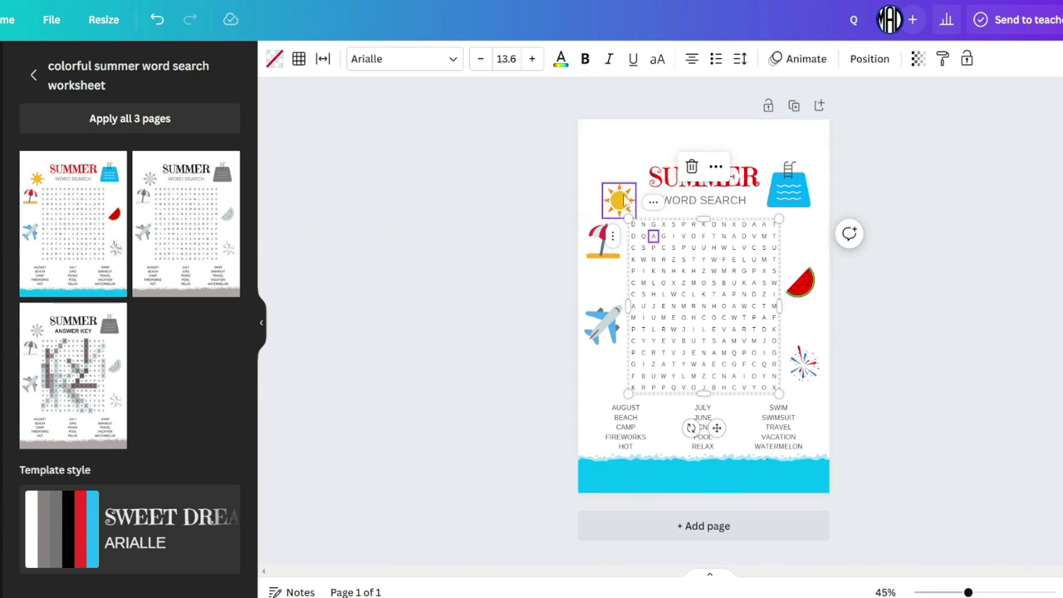
click(612, 181)
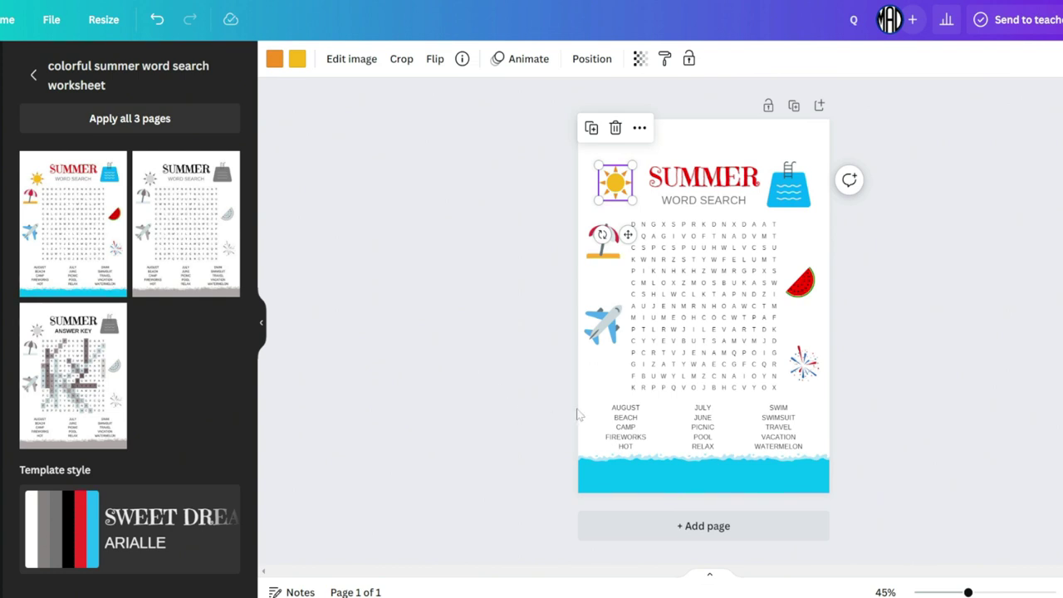
click(663, 276)
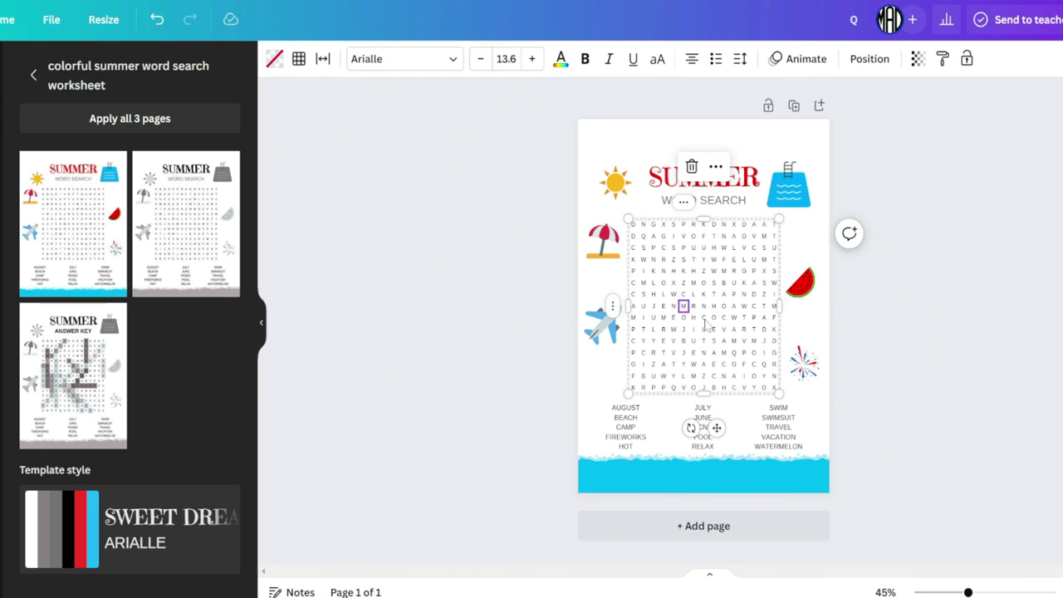
click(913, 277)
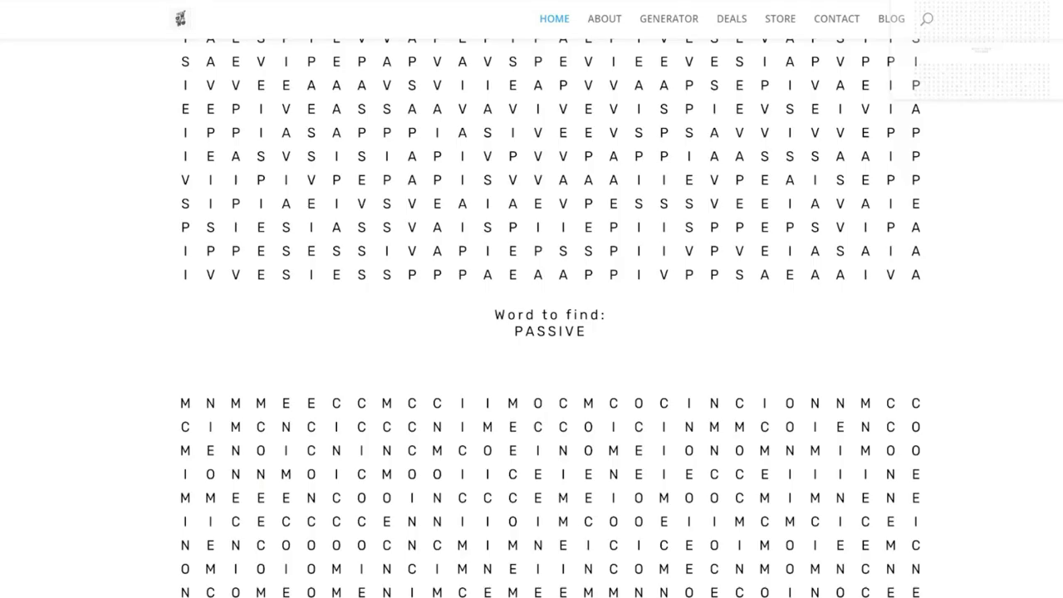
Step: Go to the Single Word Word Search website and read what makes its puzzles special, down to the KDP sample
scroll(579, 277, up, 3)
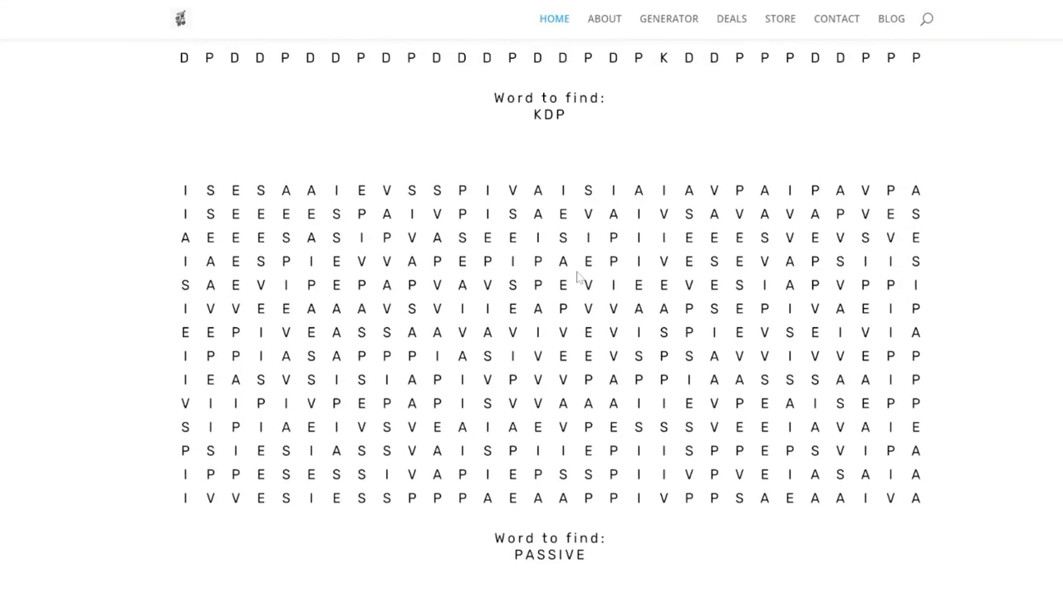
scroll(579, 277, up, 10)
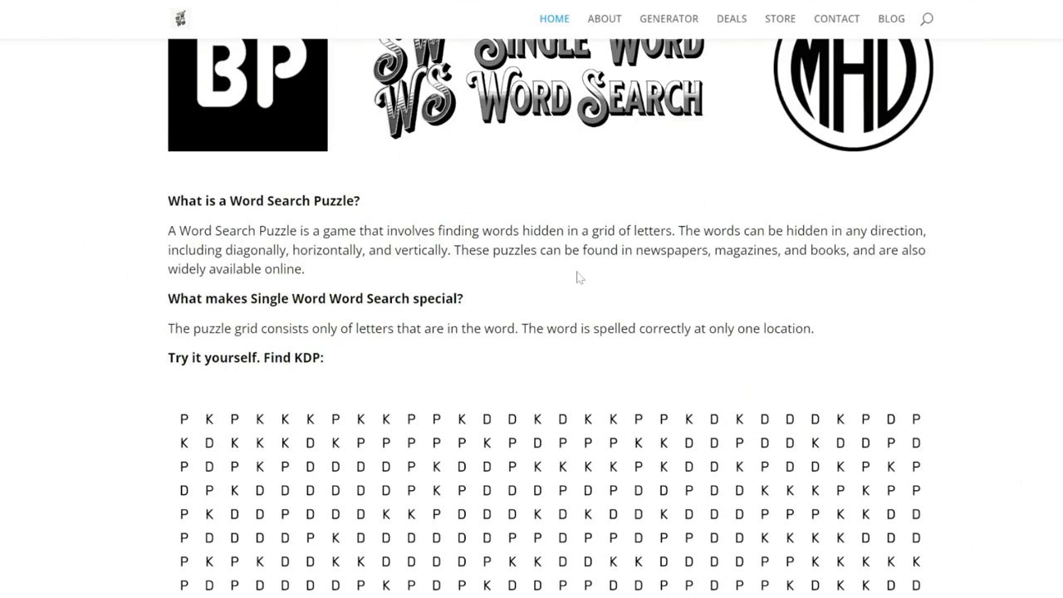
scroll(579, 277, down, 2)
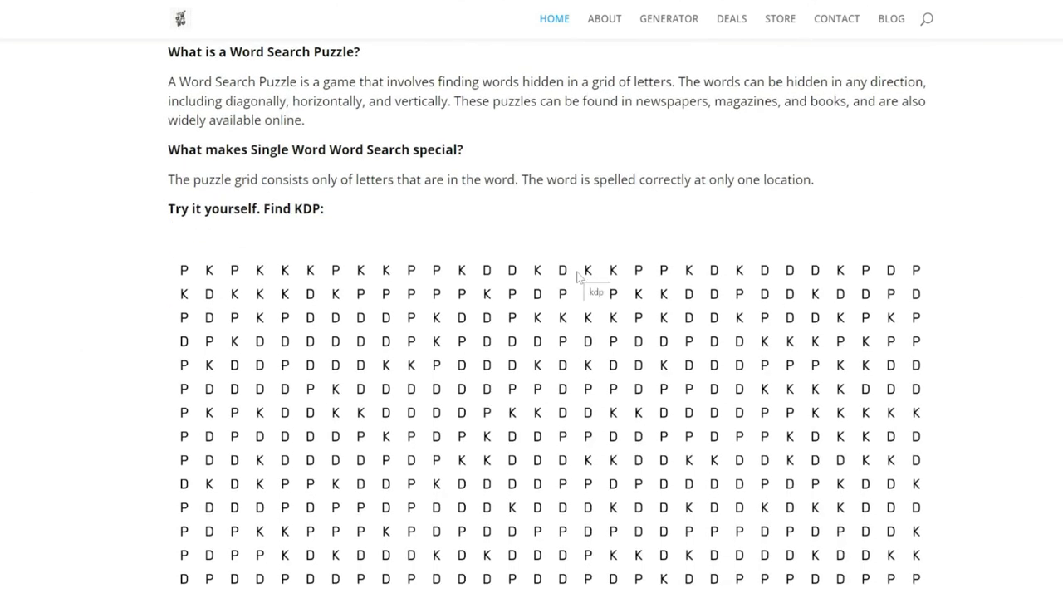
scroll(579, 277, down, 1)
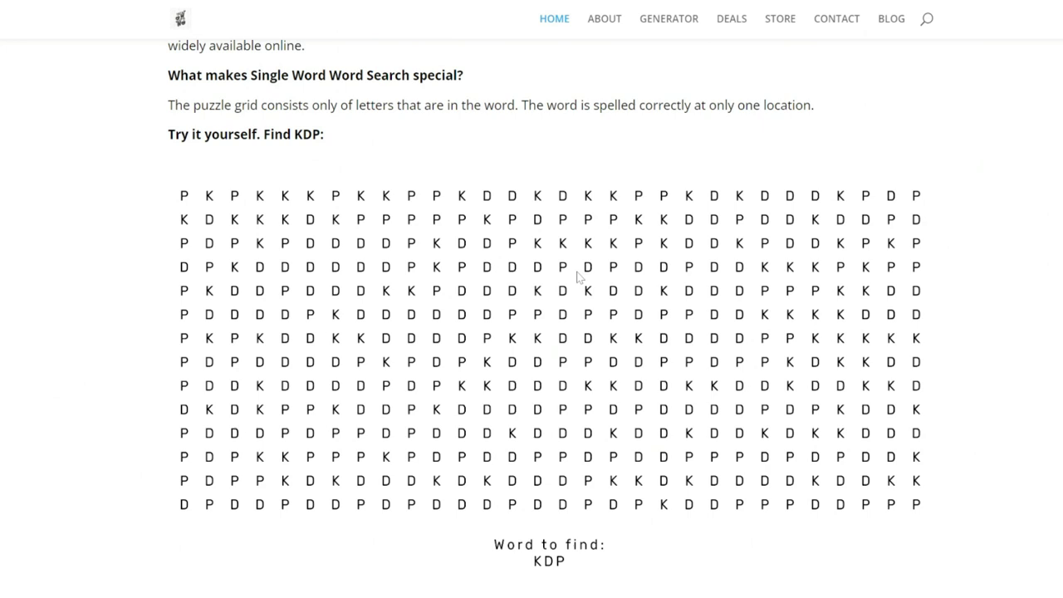
scroll(579, 278, down, 1)
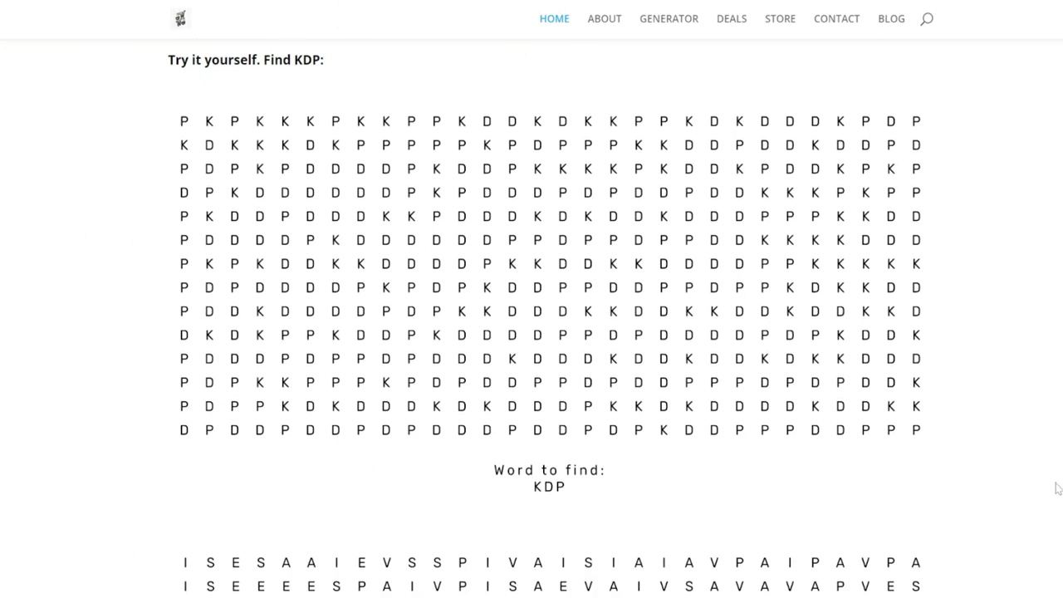
Step: Enlarge the web page in the browser and examine the complete KDP sample puzzle
key(alt+f)
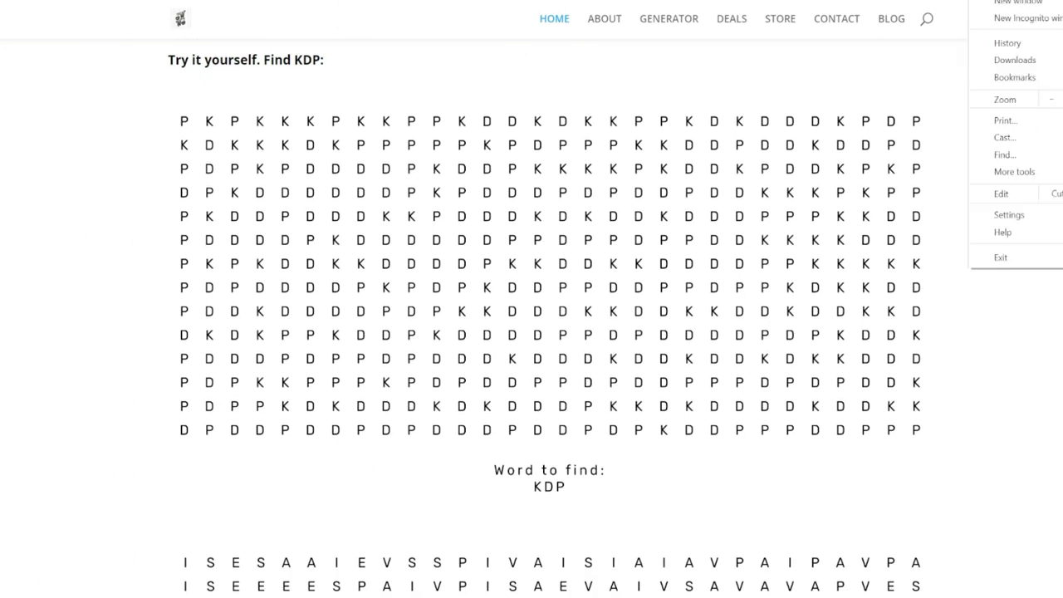
key(ctrl+plus)
key(ctrl+plus)
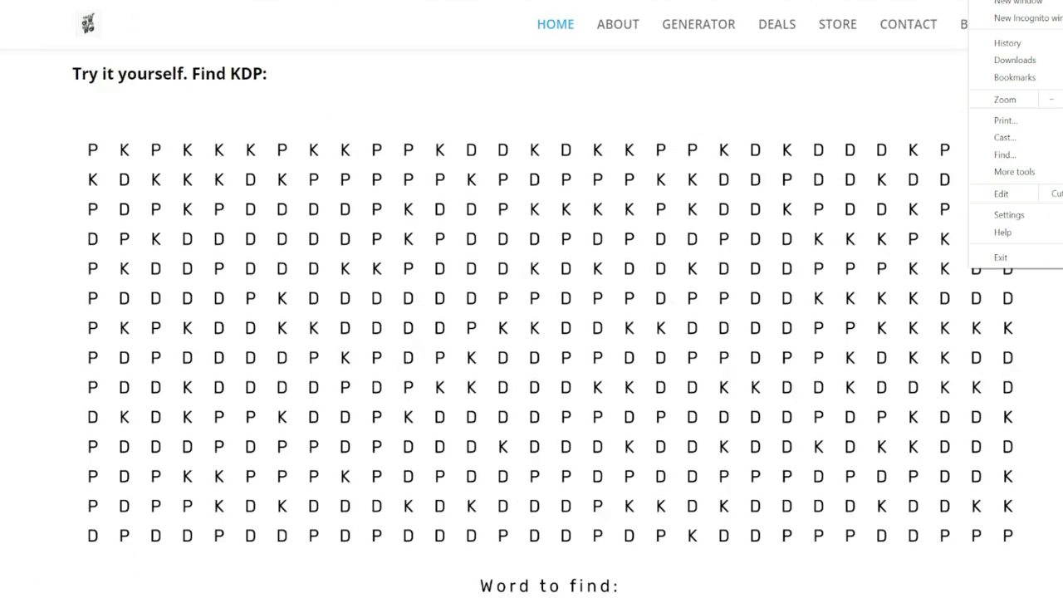
key(Escape)
scroll(771, 311, down, 1)
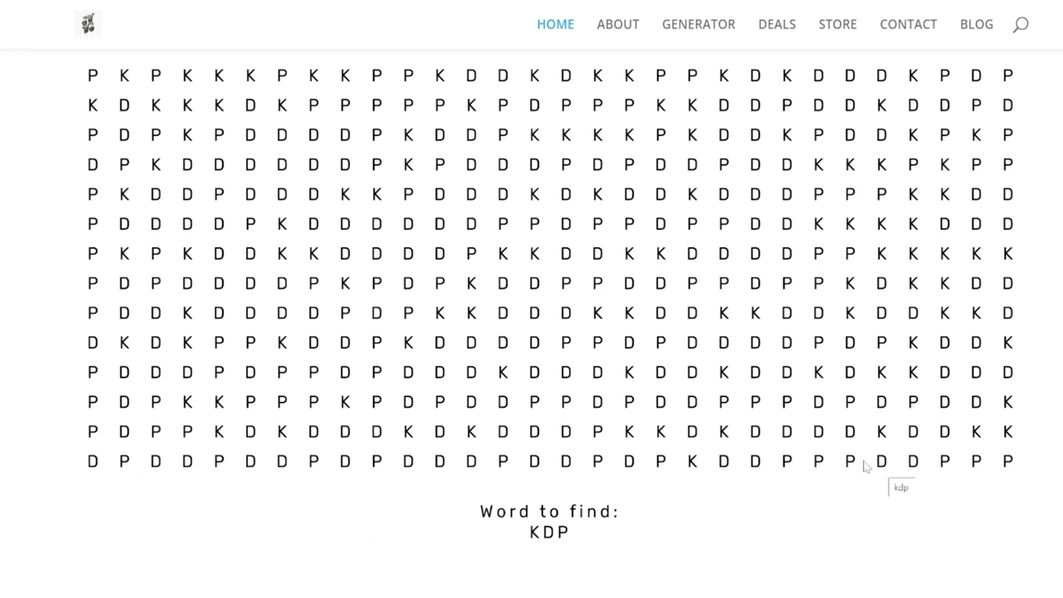
Step: Look through the PASSIVE and INCOME sample puzzles and the benefits text, and return to the home page's header logos
scroll(864, 467, down, 6)
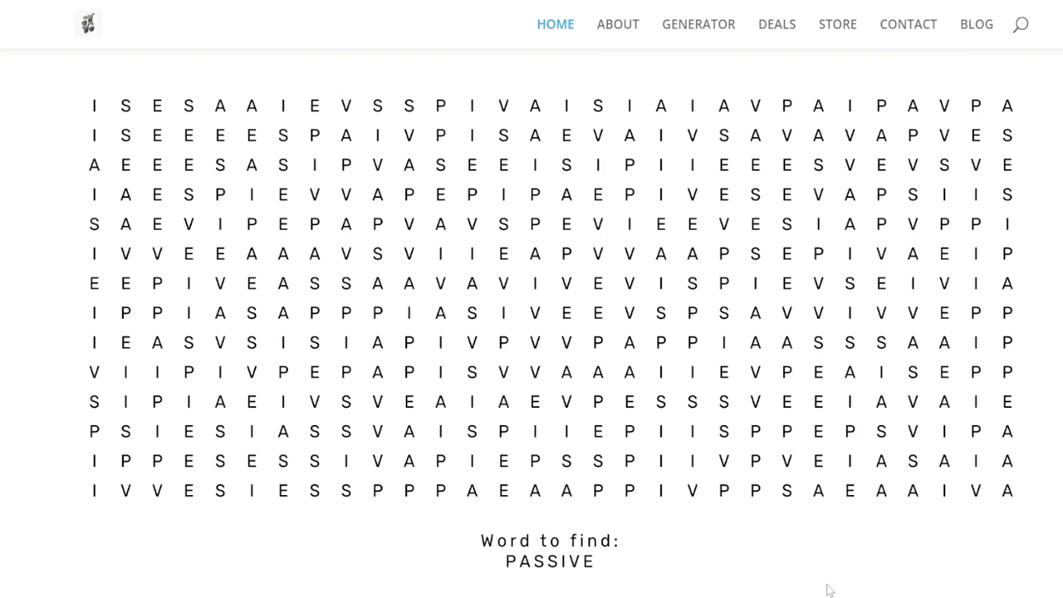
scroll(830, 564, down, 5)
scroll(831, 565, down, 2)
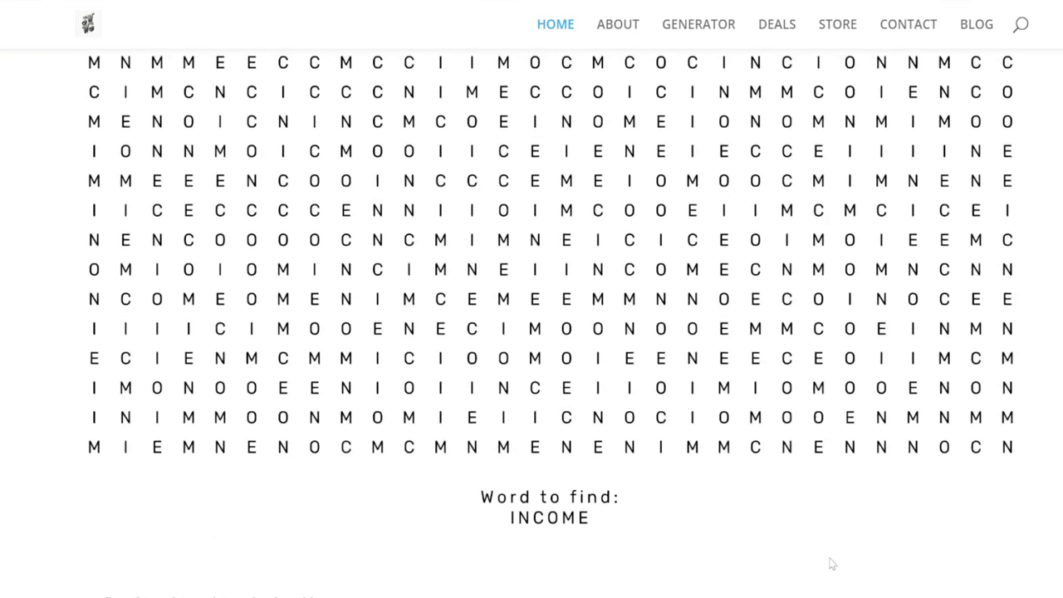
scroll(830, 565, up, 1)
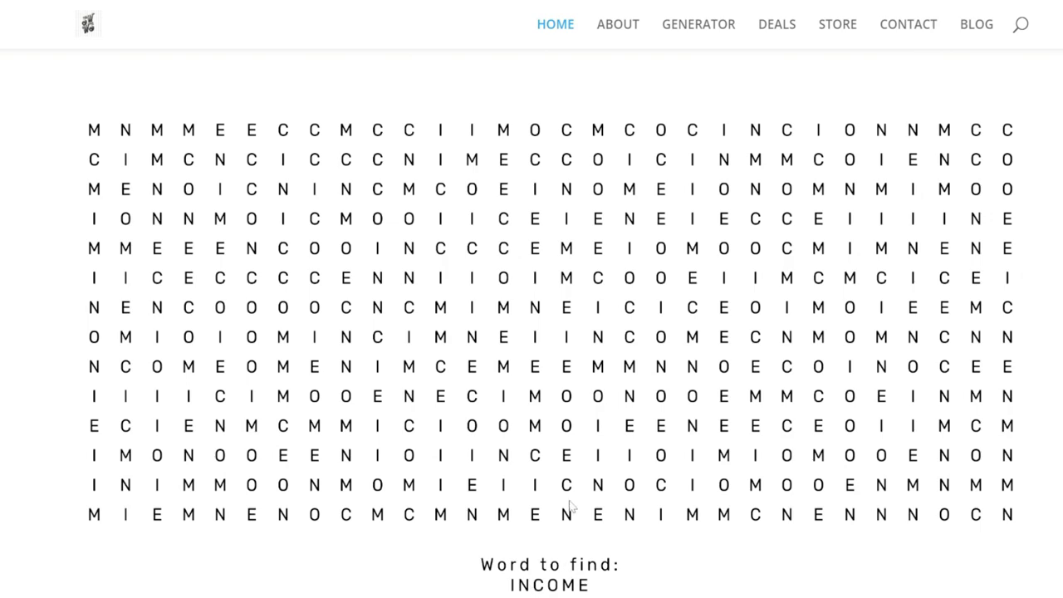
scroll(571, 401, down, 5)
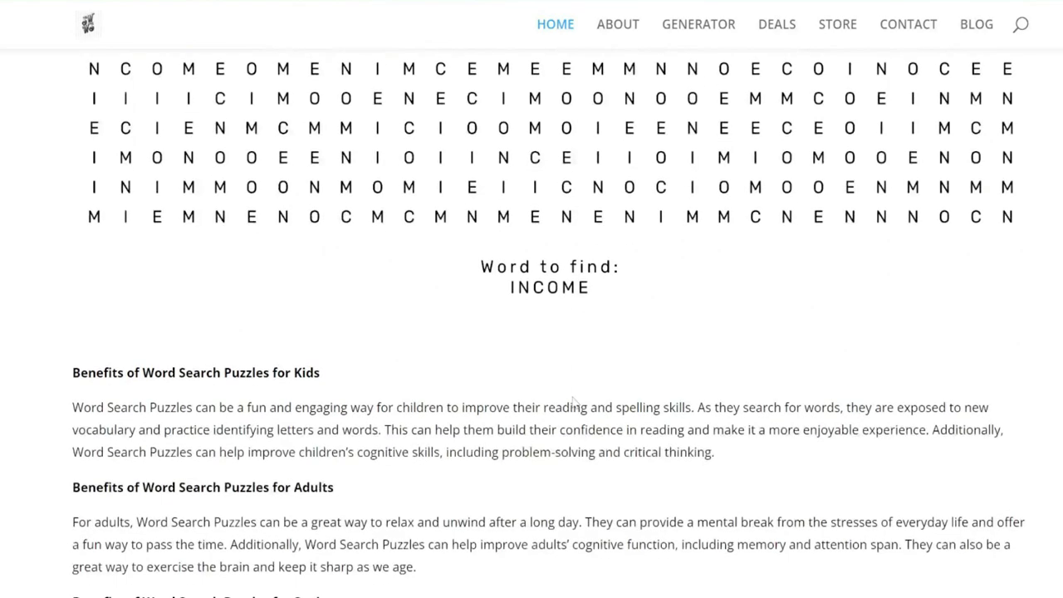
scroll(573, 401, down, 6)
scroll(573, 401, up, 15)
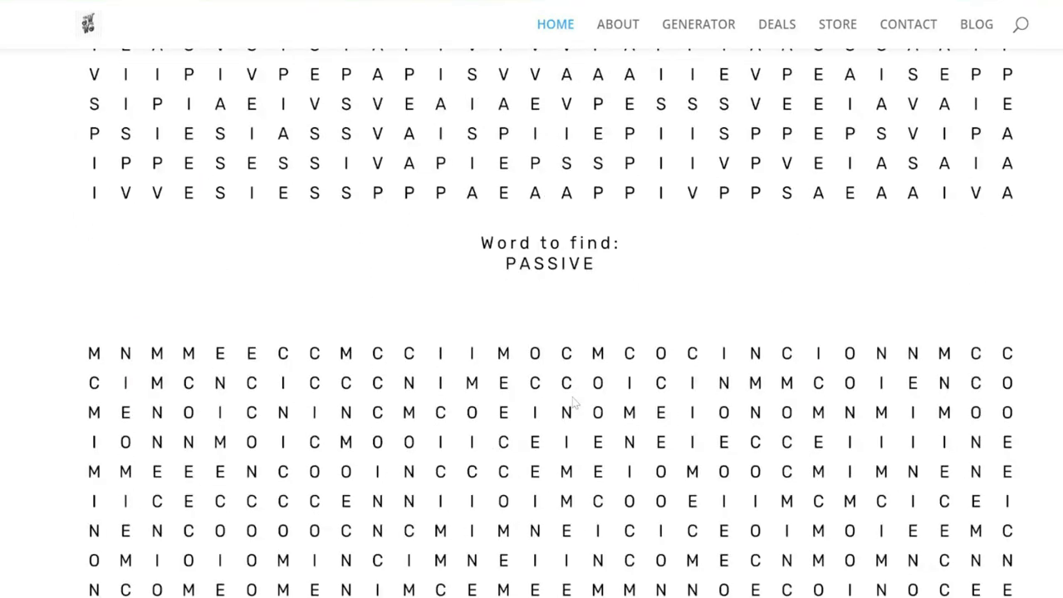
scroll(572, 401, up, 20)
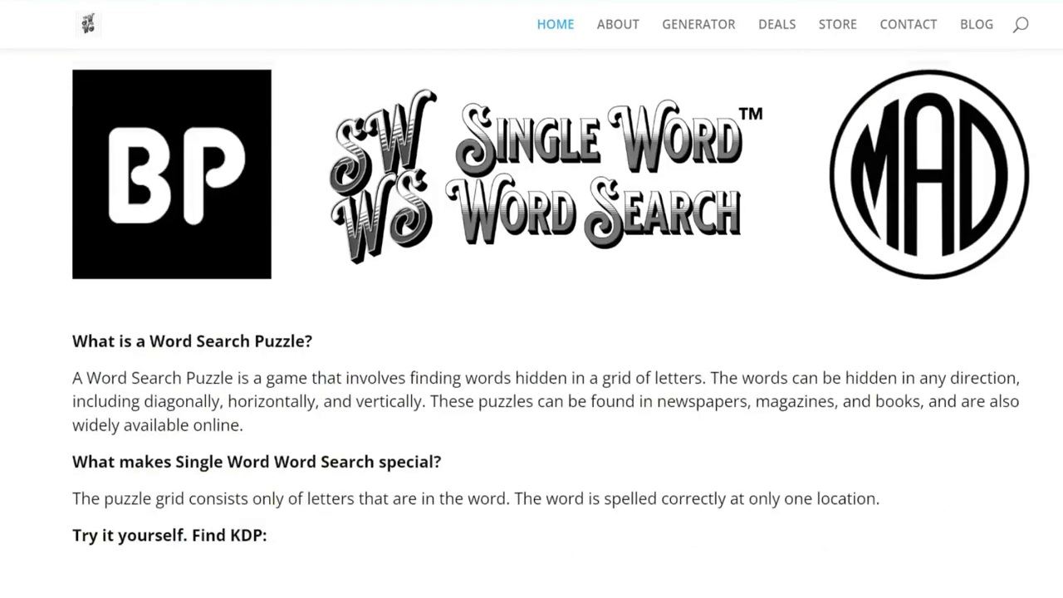
scroll(571, 401, up, 1)
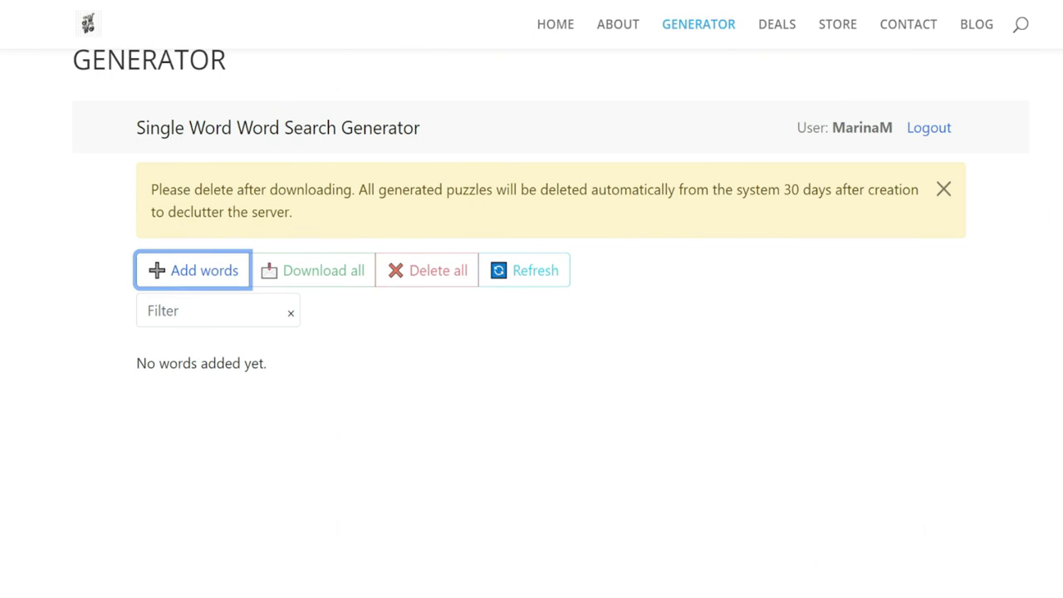
Step: Begin adding words in the Single Word Word Search Generator and enter DOG, CAT and BIRD on separate lines
click(186, 280)
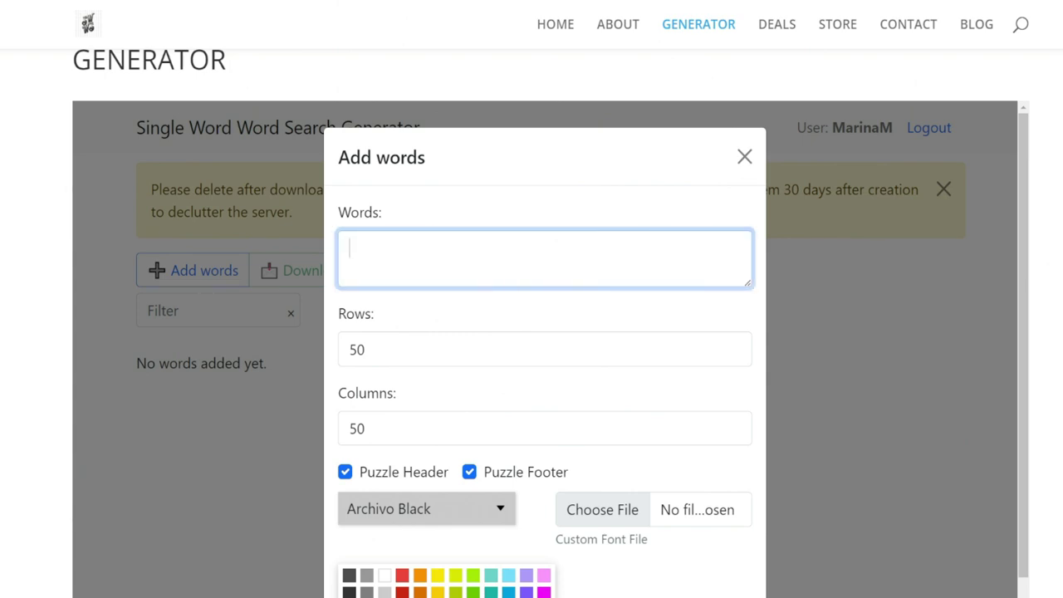
text(DOG)
key(Return)
text(CAT)
key(Return)
text(BIRD)
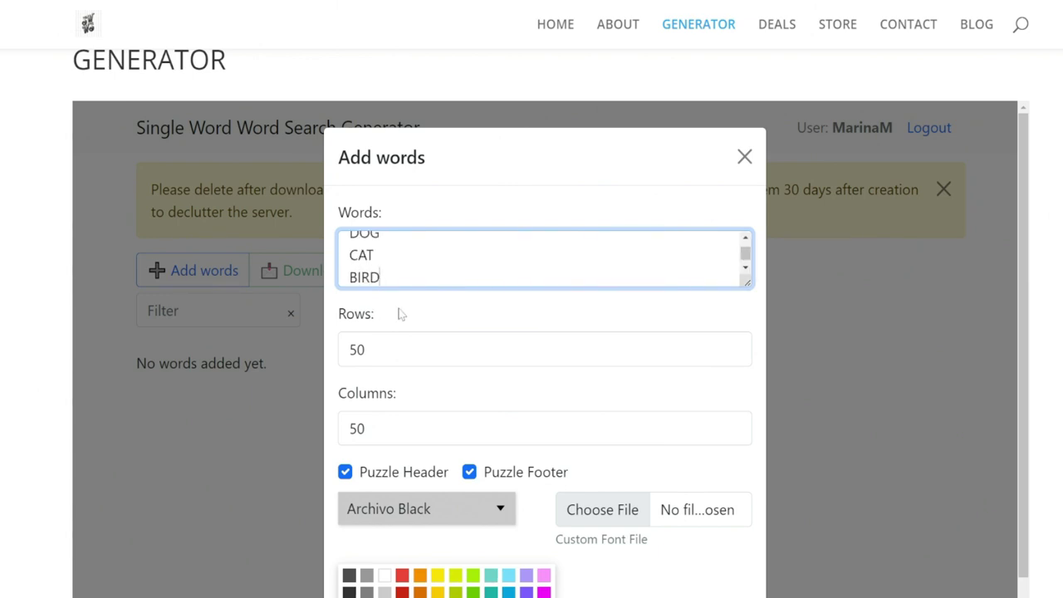
Step: Set the puzzle grid to 20 rows and 22 columns
scroll(398, 314, down, 1)
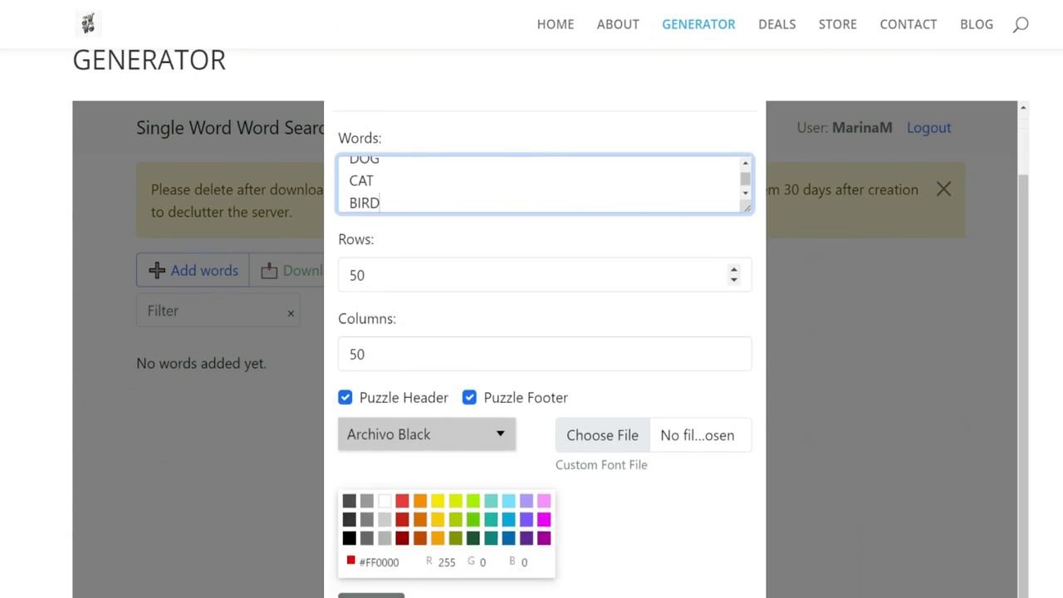
key(Tab)
text(20)
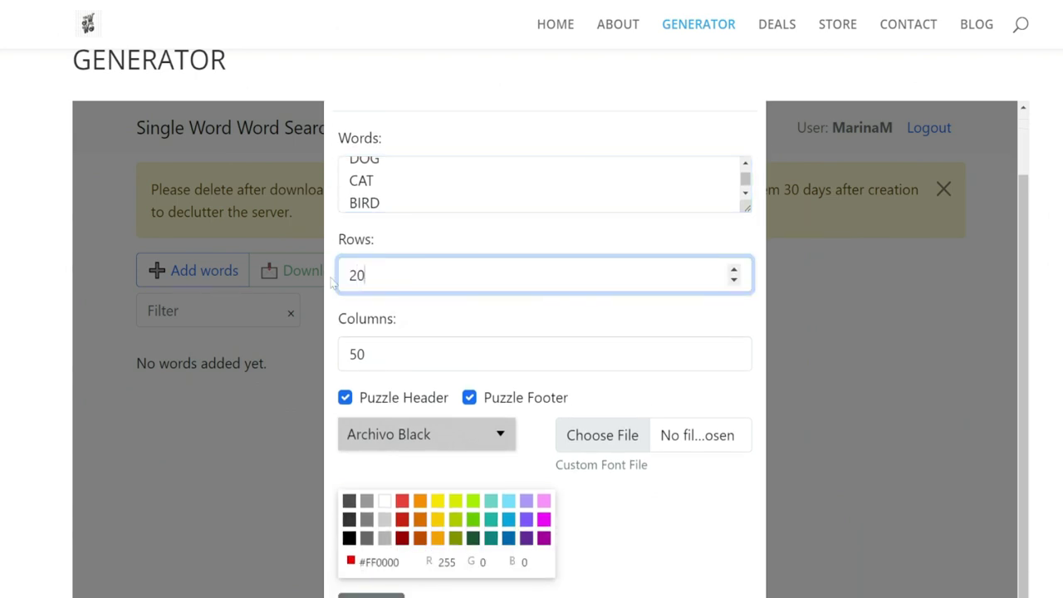
key(Tab)
text(22)
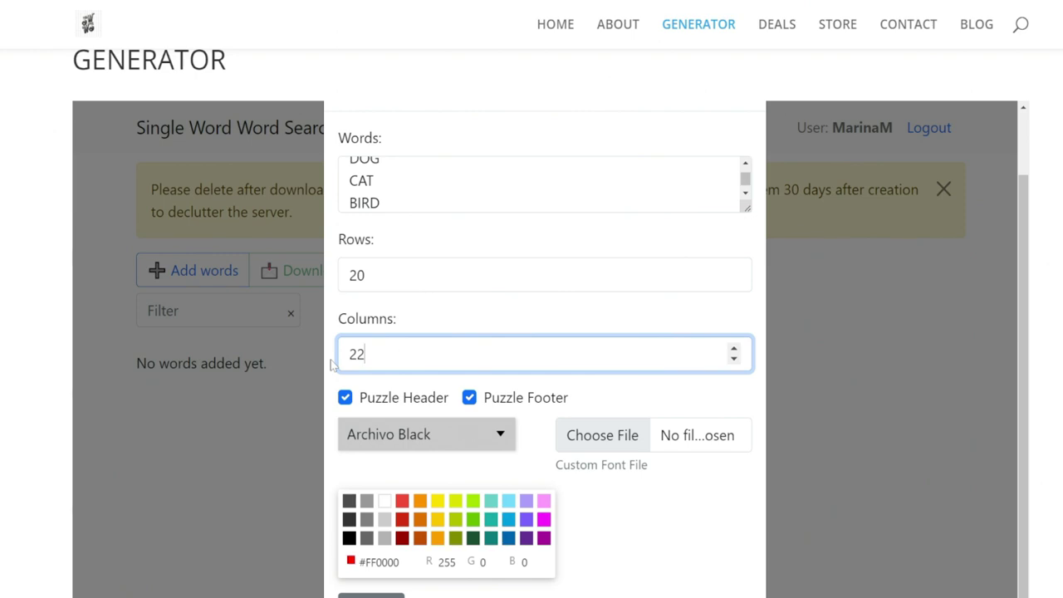
scroll(545, 349, down, 1)
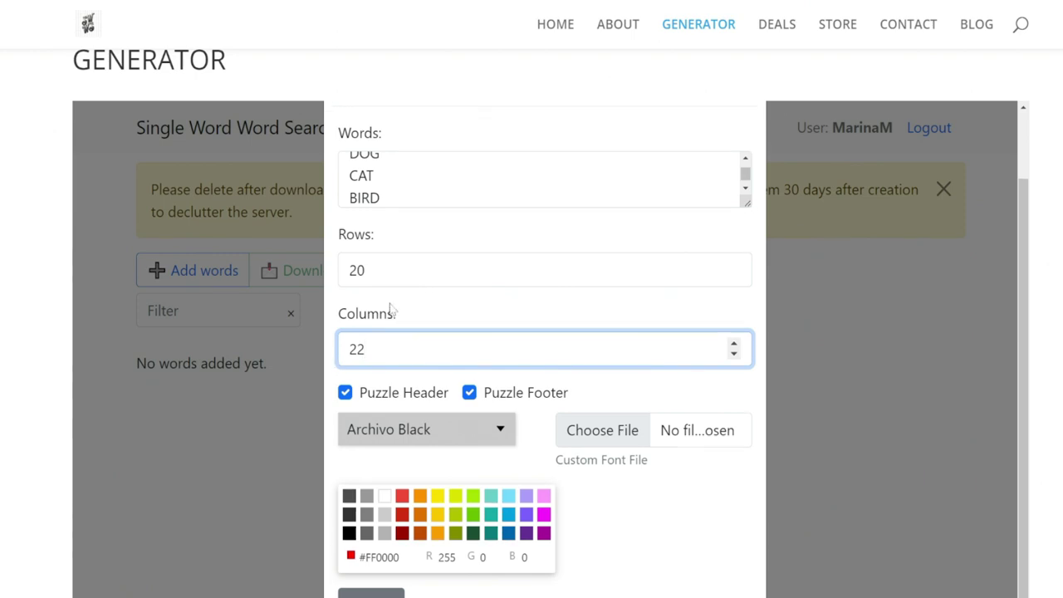
Step: Turn the puzzle header and puzzle footer options off and back on
click(345, 389)
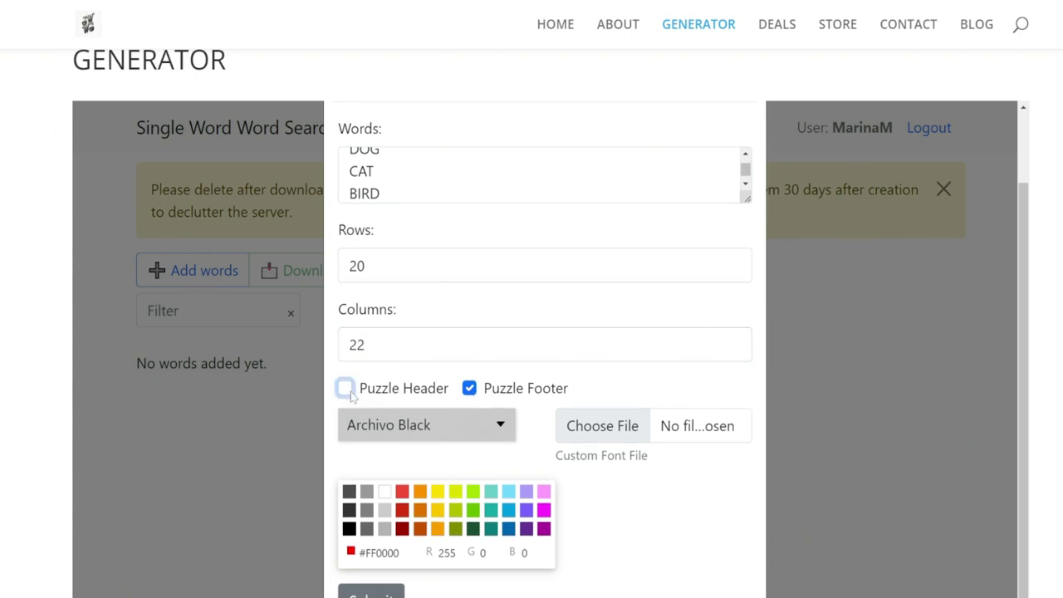
click(469, 389)
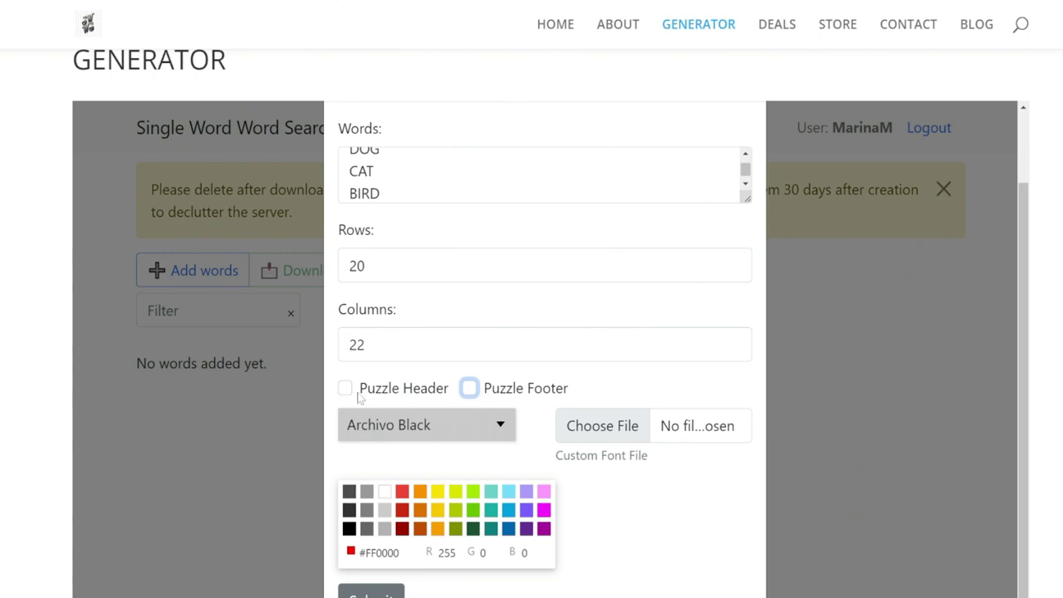
click(469, 388)
click(347, 390)
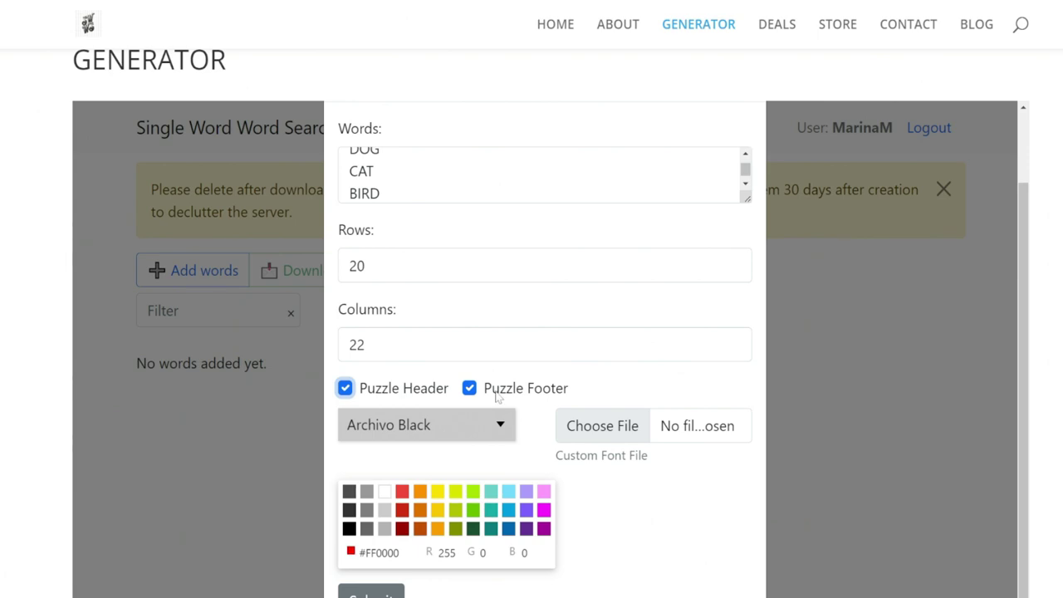
Step: Look through the available puzzle fonts and set the font to Lilita One
click(446, 427)
scroll(423, 465, down, 5)
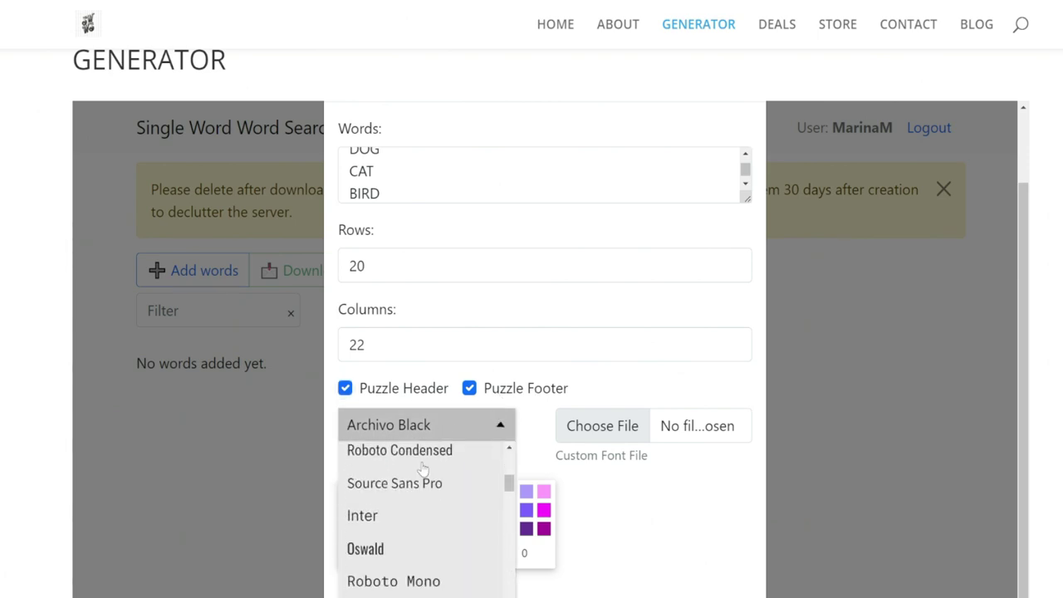
scroll(423, 469, down, 10)
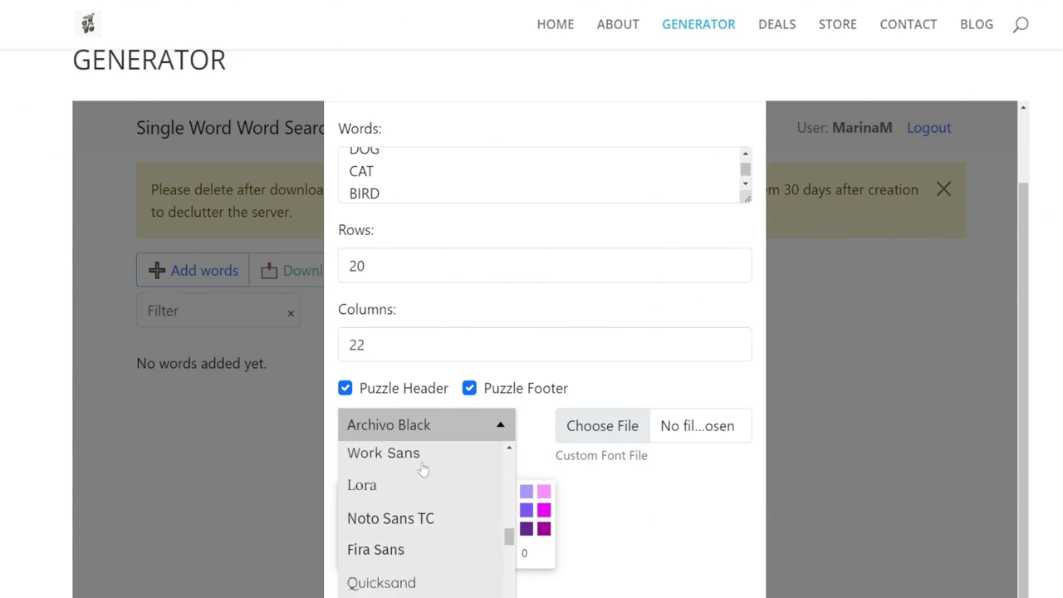
scroll(422, 469, down, 10)
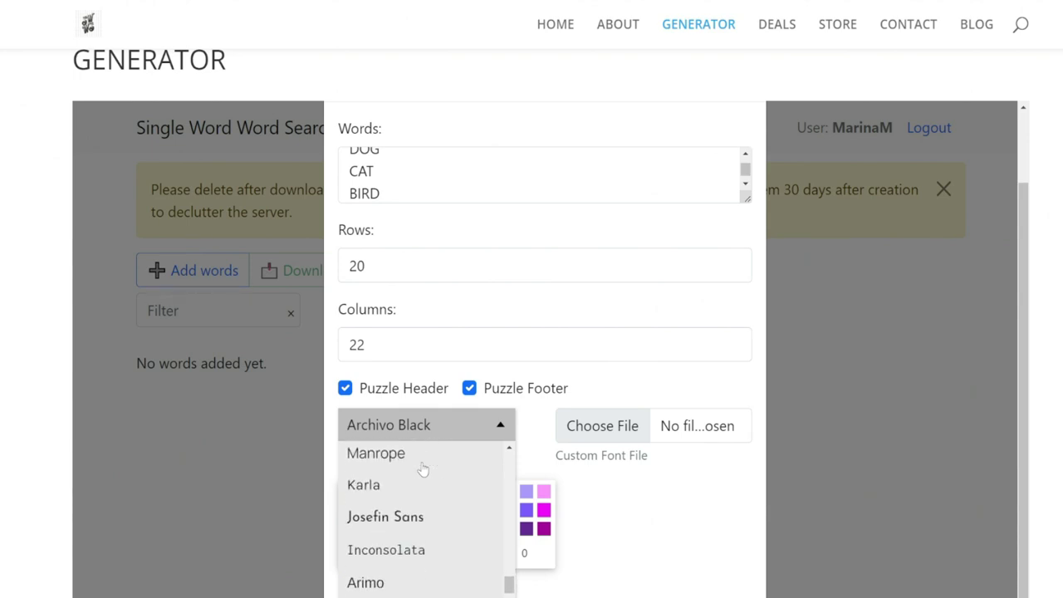
scroll(422, 469, down, 1)
click(396, 490)
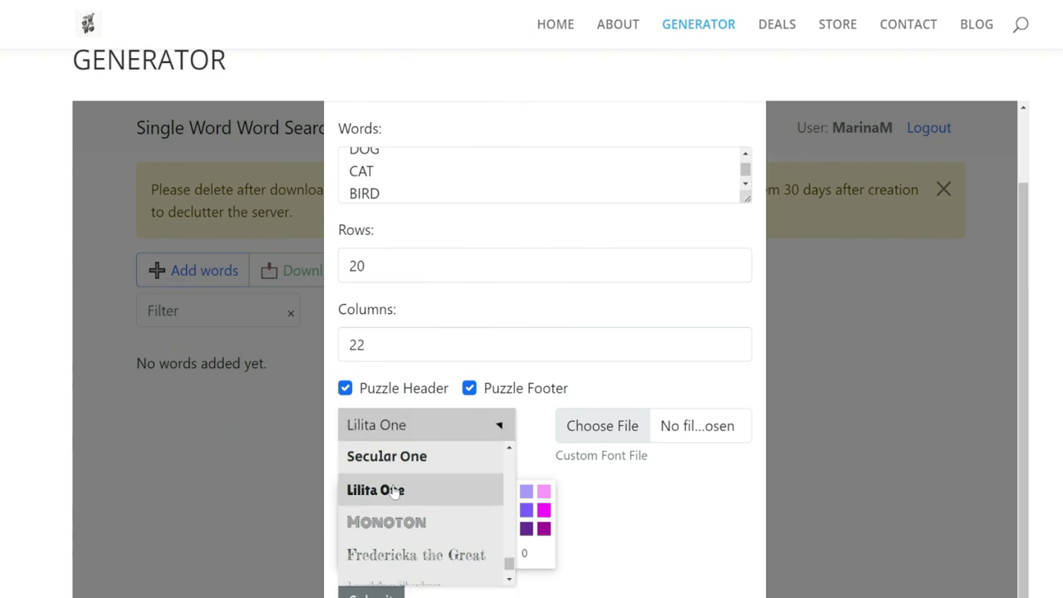
Step: Submit the word settings to generate the dog, cat and bird puzzles
scroll(467, 503, down, 3)
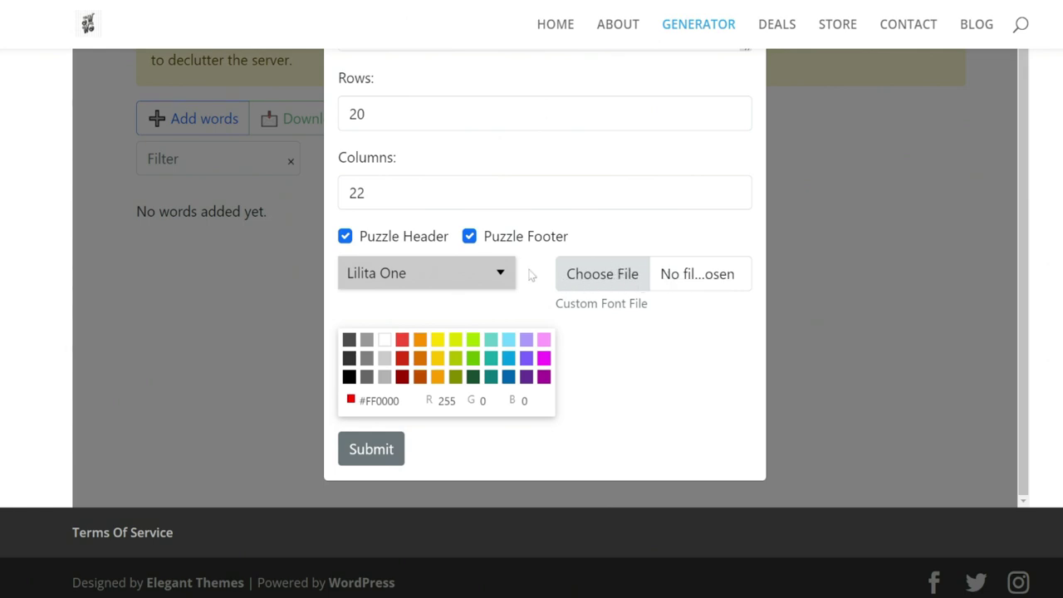
scroll(487, 227, up, 1)
scroll(487, 226, down, 1)
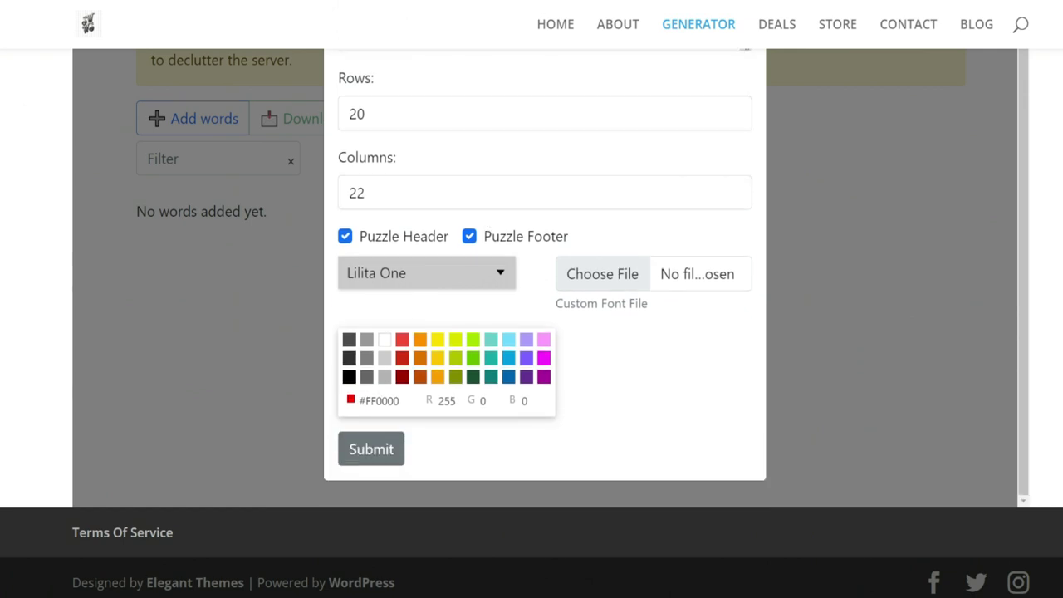
click(376, 453)
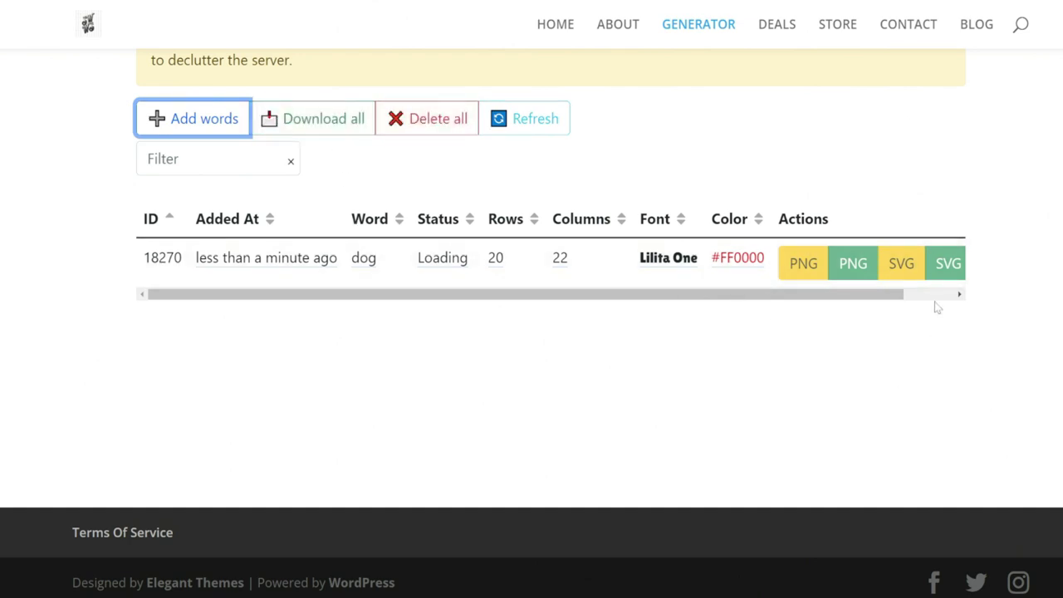
click(502, 389)
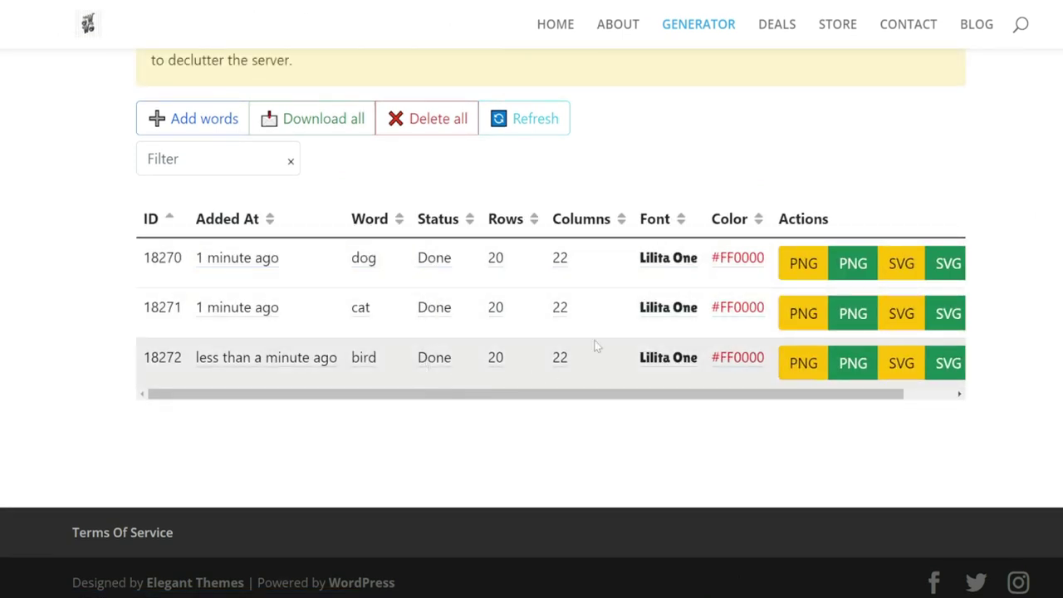
Step: Download all generated puzzles as a ZIP archive and open bird.png from it
click(351, 118)
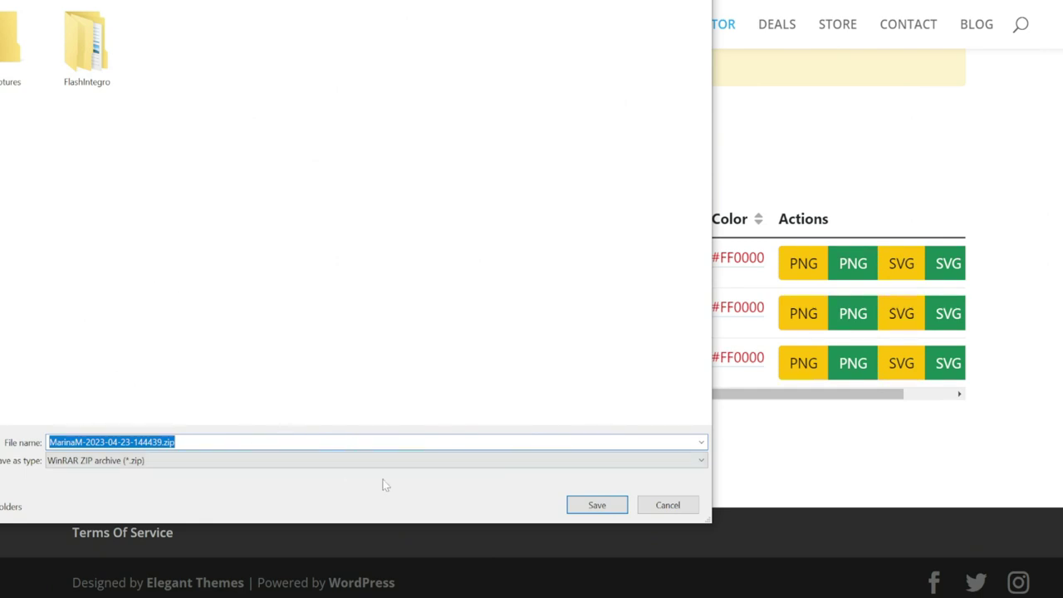
click(594, 505)
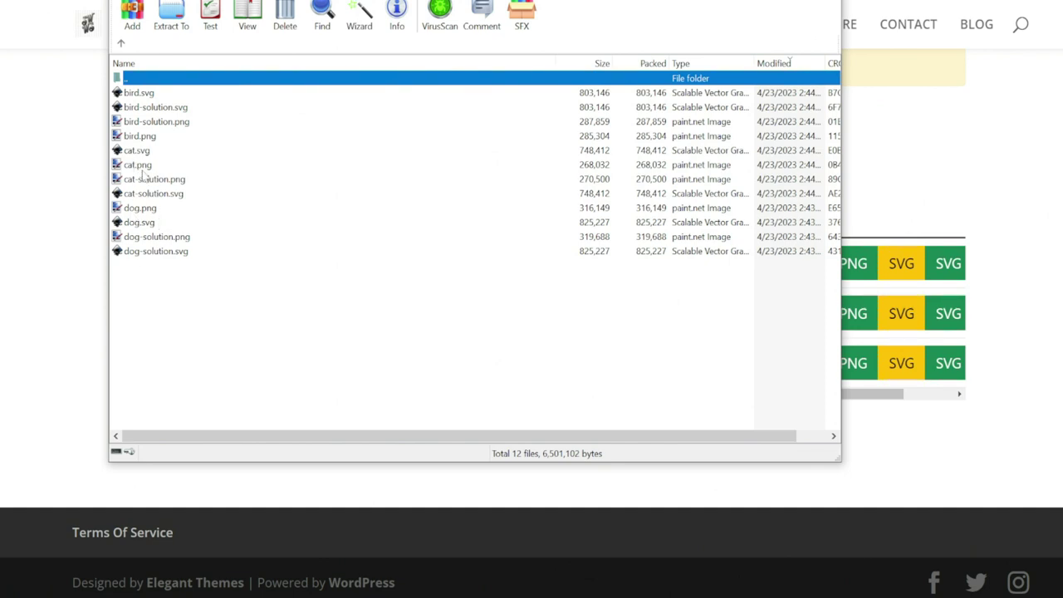
click(140, 136)
double_click(138, 136)
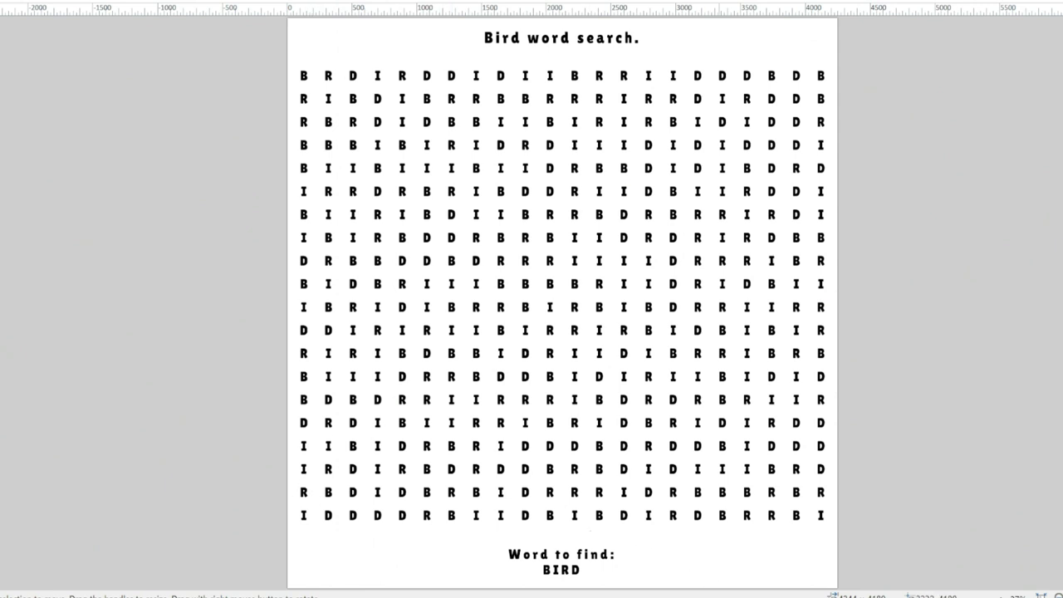
Step: Return to the downloaded archive and open bird-solution.png to view the puzzle's solution
mouse_move(774, 596)
click(773, 553)
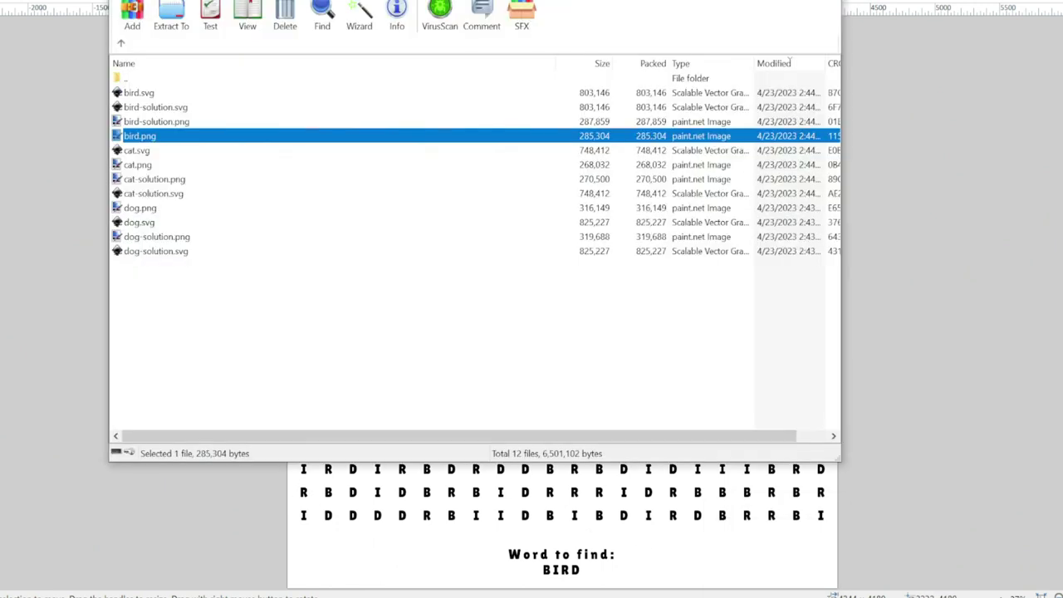
click(177, 122)
double_click(176, 124)
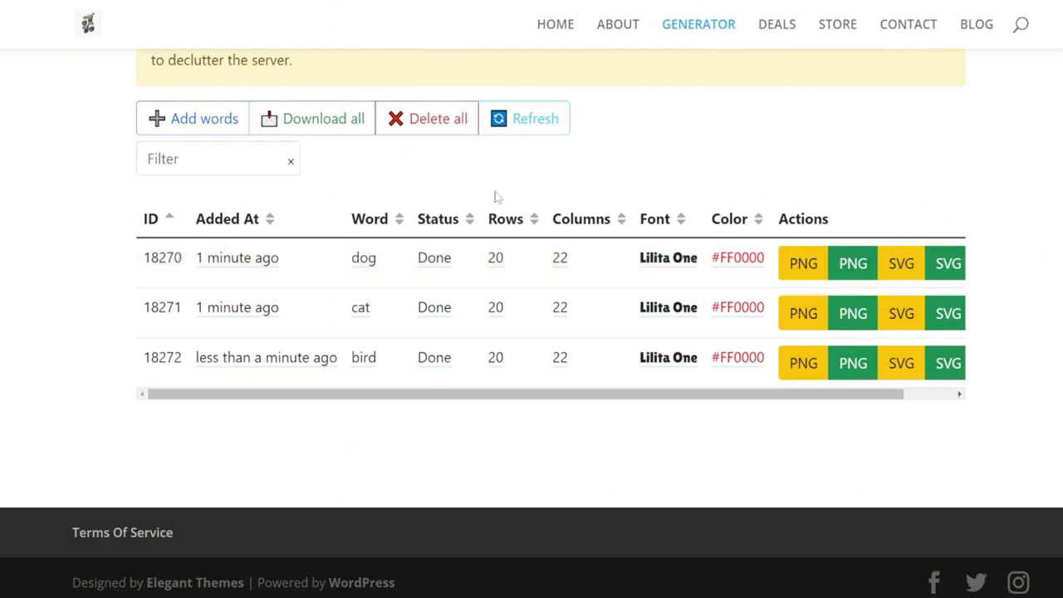
Step: Delete all the words and their generated puzzles from the generator
scroll(497, 197, up, 1)
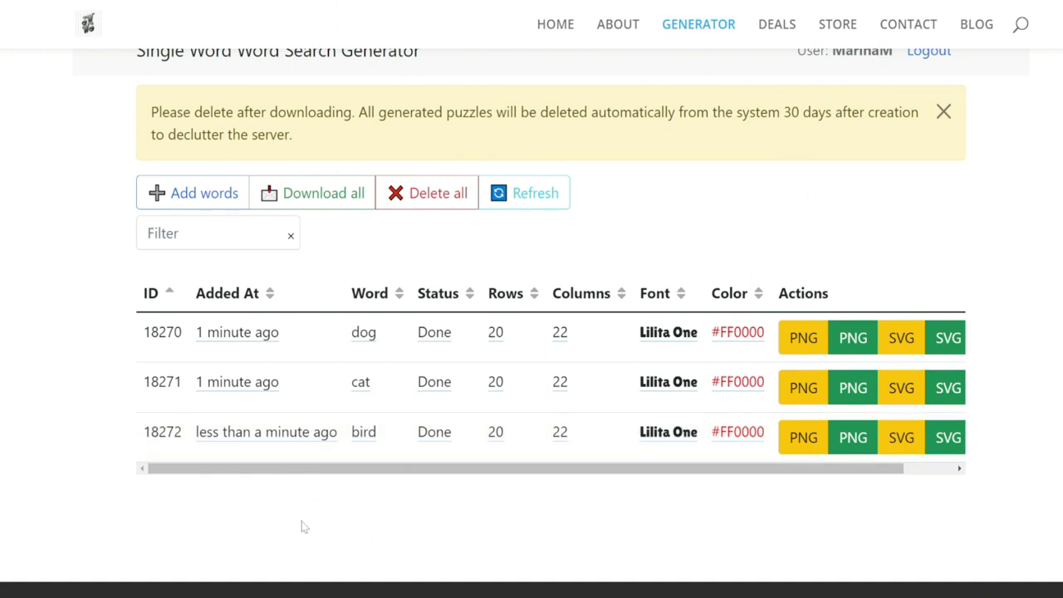
scroll(304, 357, up, 1)
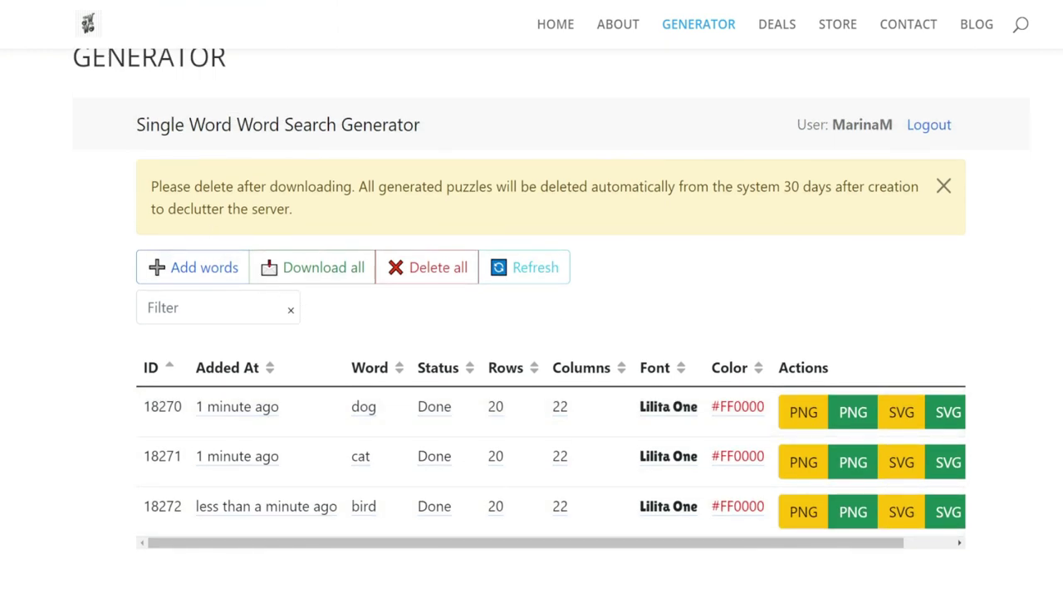
click(436, 268)
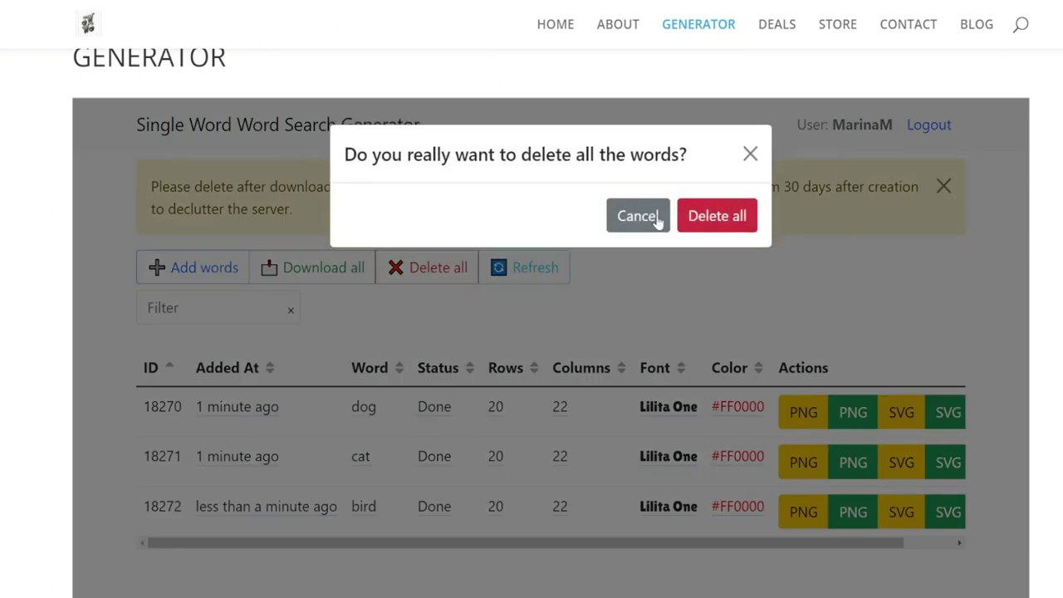
click(707, 216)
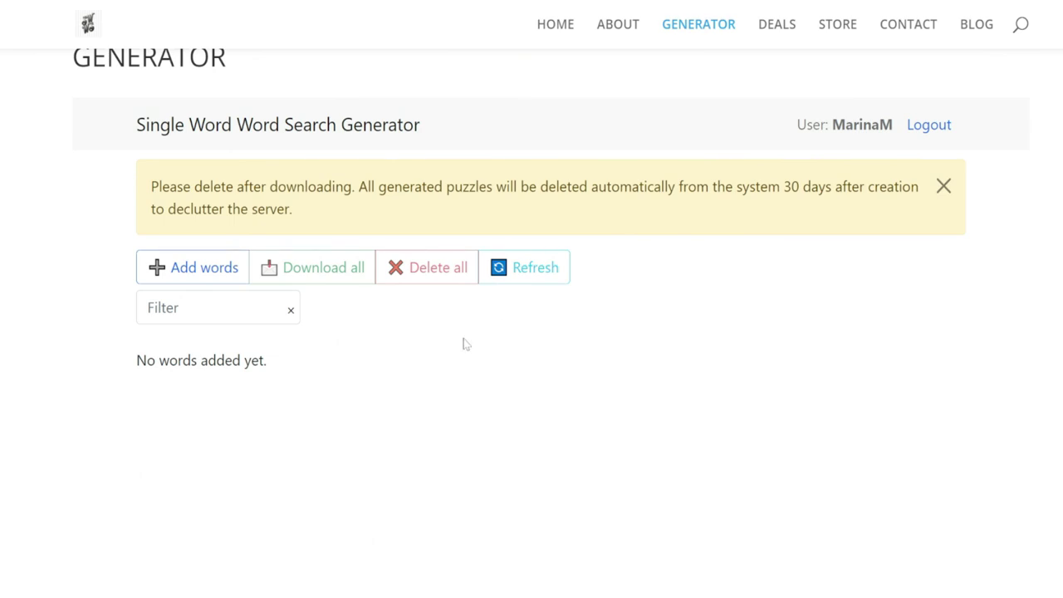
scroll(428, 367, down, 1)
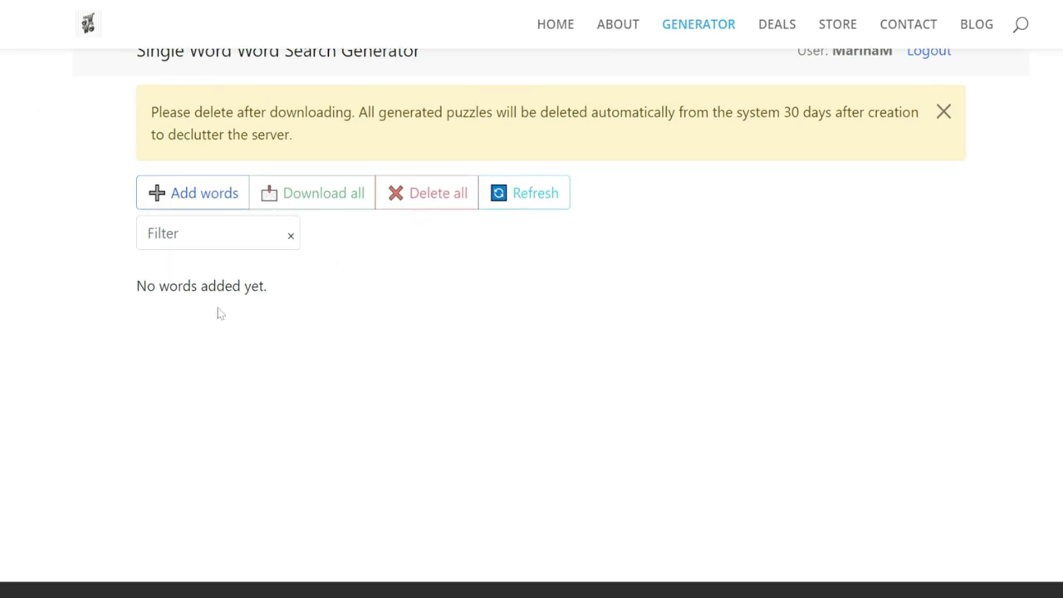
scroll(220, 313, up, 1)
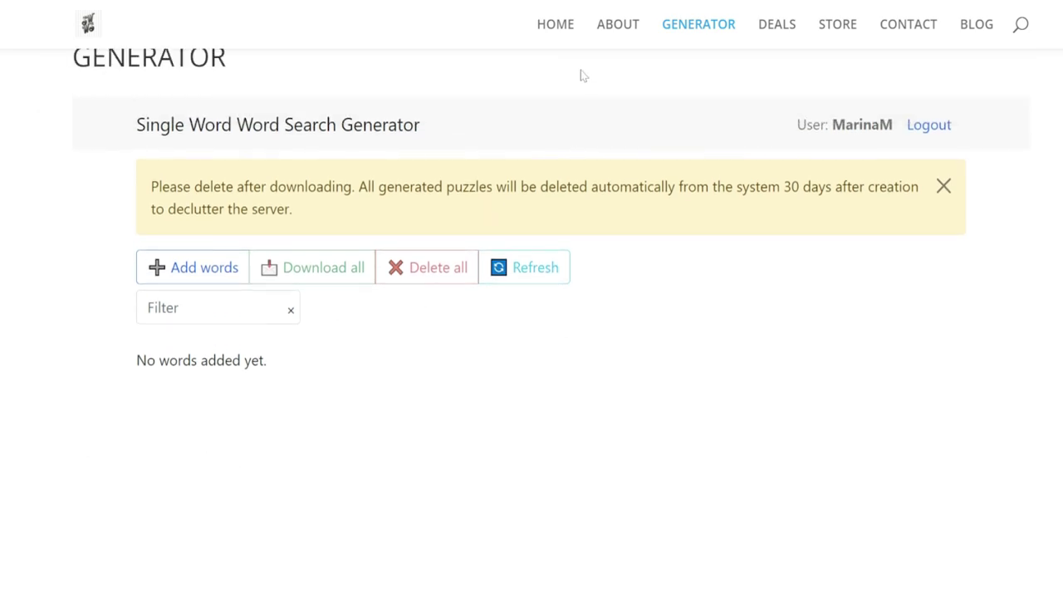
Step: Open the site's About page and read the generator's description, subscription terms and usage rights
click(611, 35)
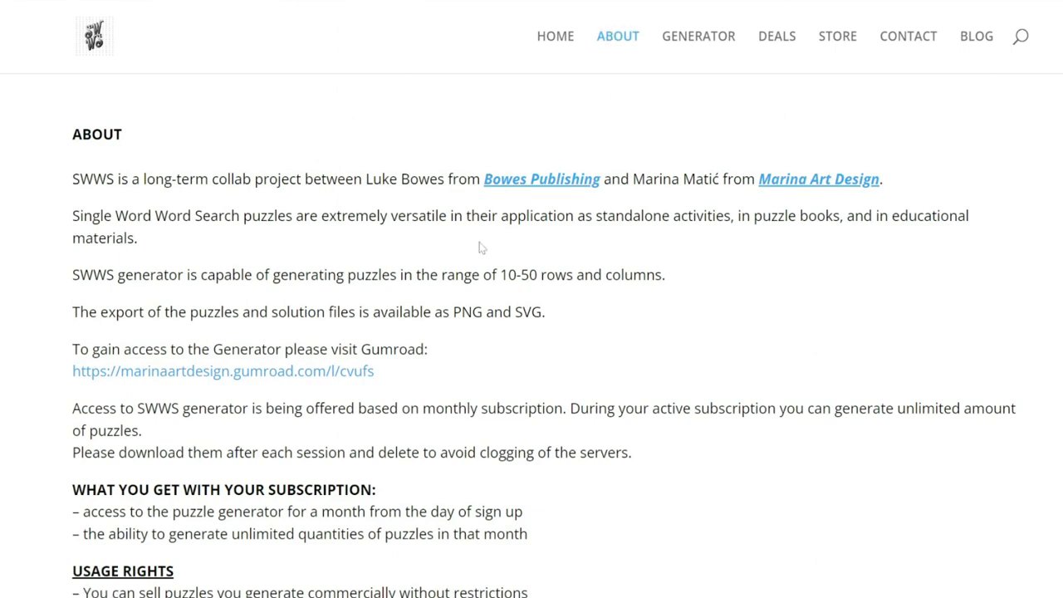
scroll(480, 247, down, 2)
scroll(478, 249, down, 4)
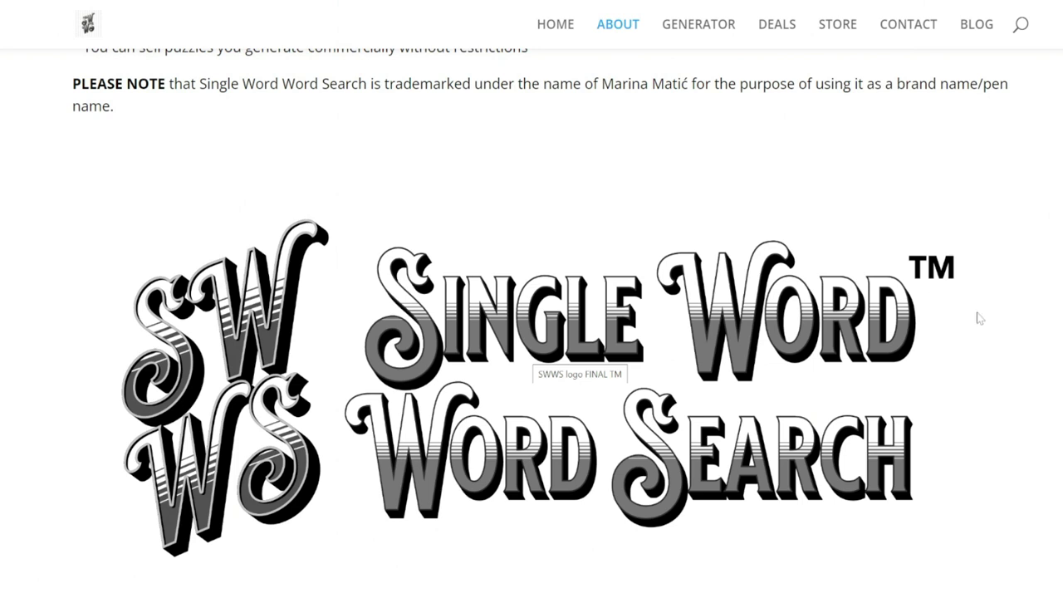
scroll(866, 307, up, 1)
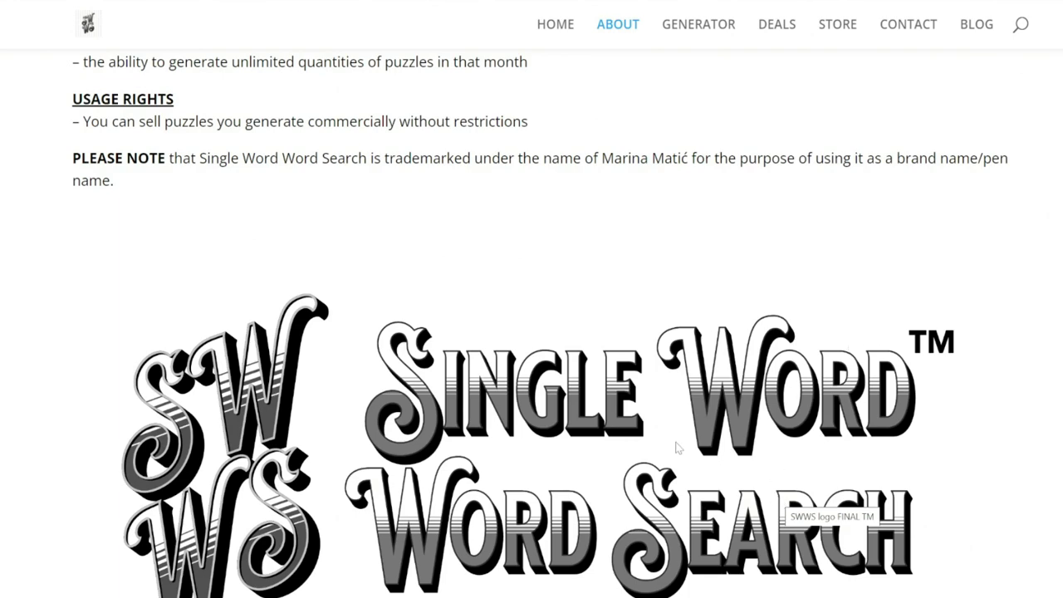
scroll(676, 448, up, 4)
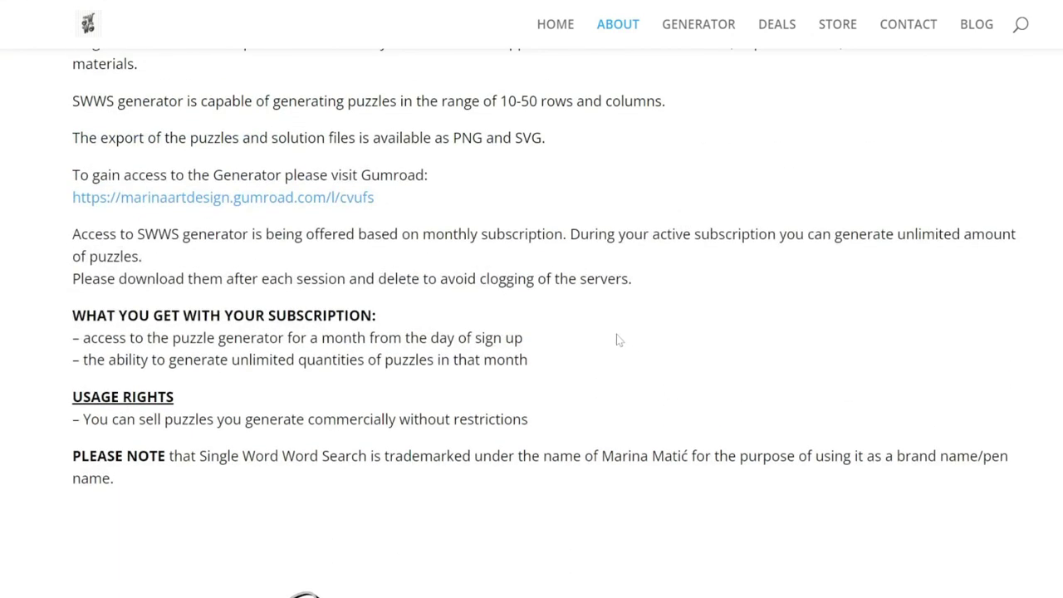
scroll(616, 339, up, 2)
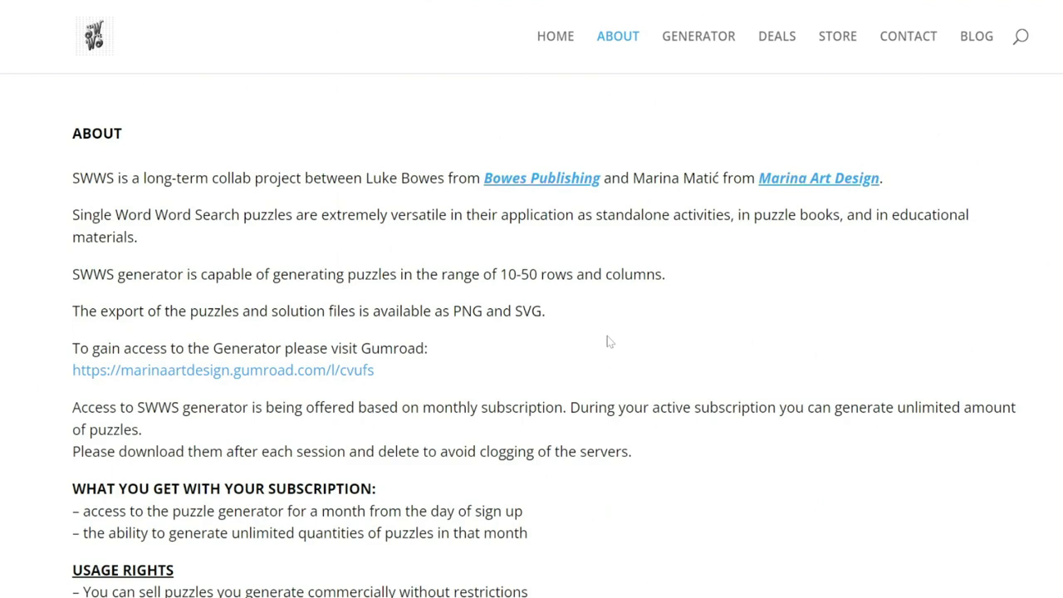
Step: Review the About page's trademark note and the Single Word Word Search logo below it
scroll(609, 340, down, 4)
scroll(701, 316, down, 1)
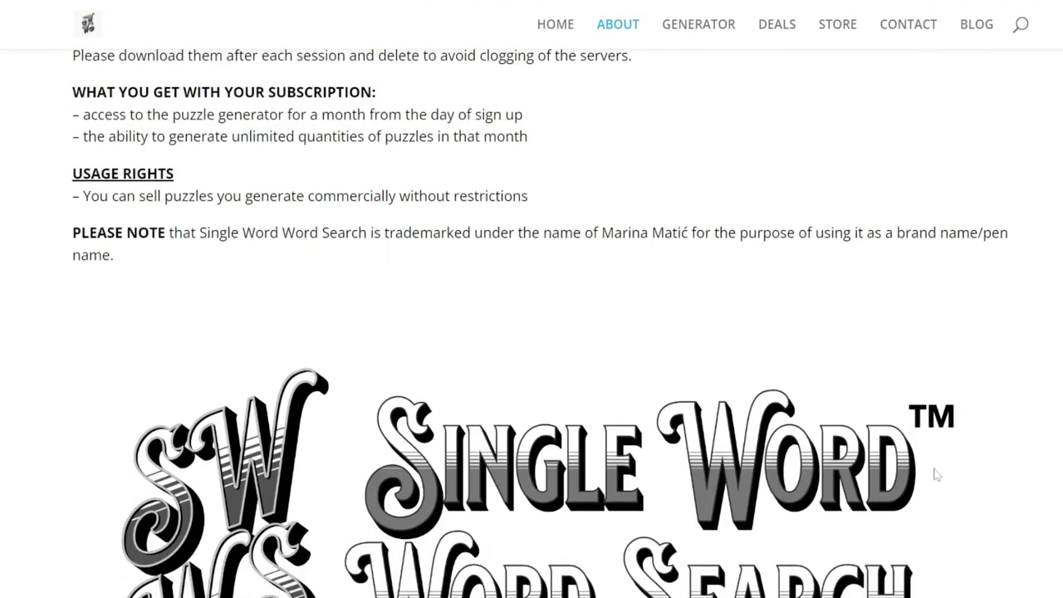
scroll(908, 330, down, 1)
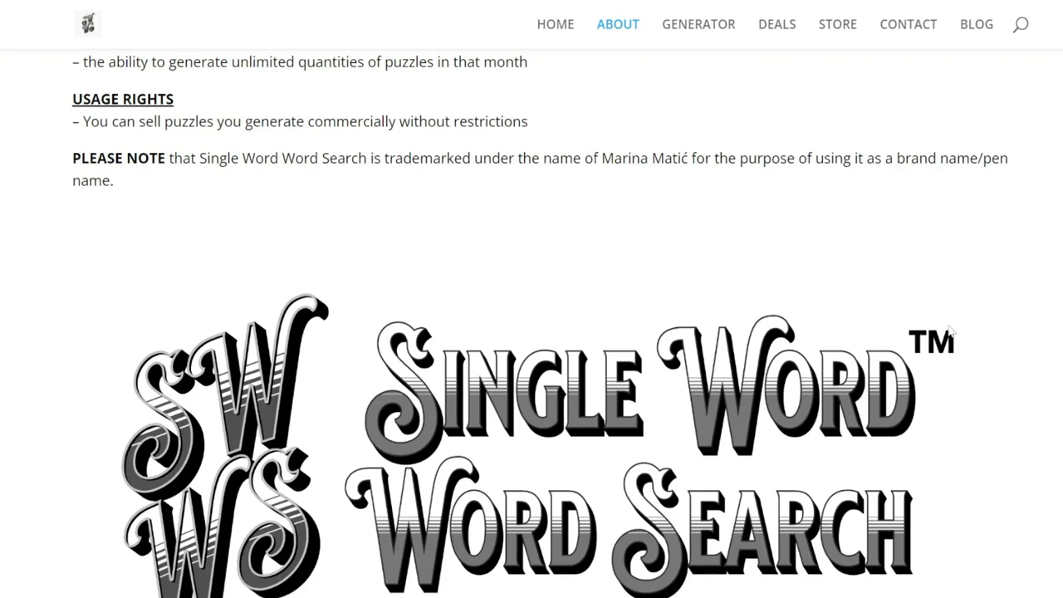
scroll(852, 350, down, 1)
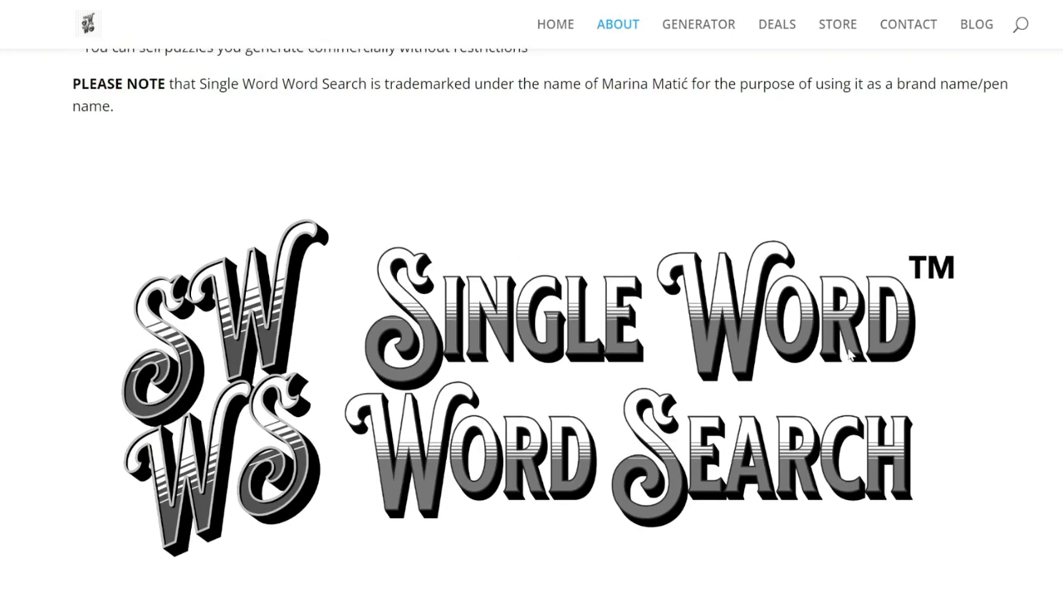
scroll(772, 324, up, 1)
scroll(770, 325, down, 2)
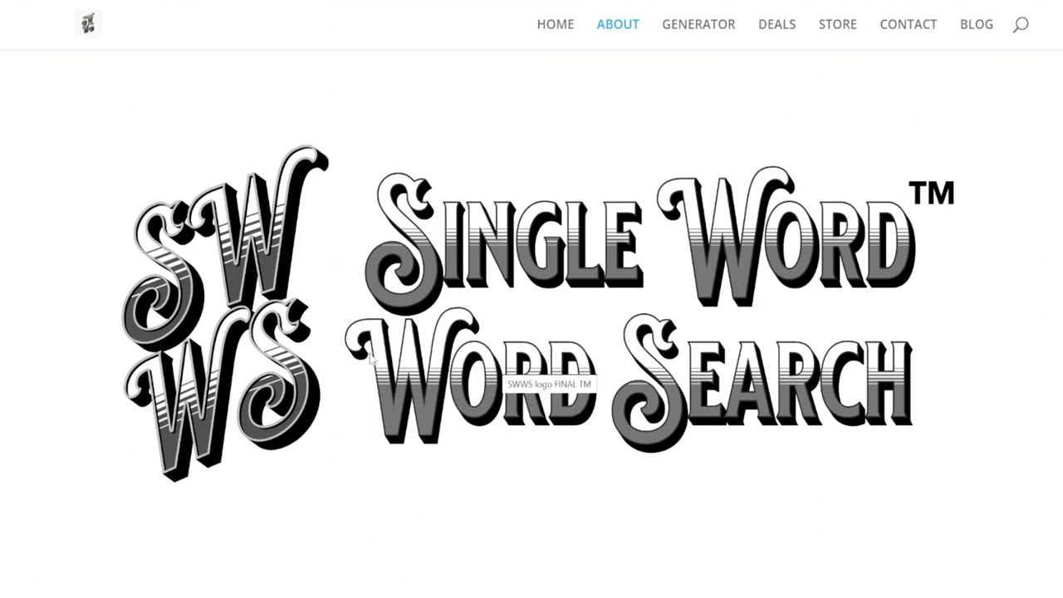
scroll(369, 357, up, 3)
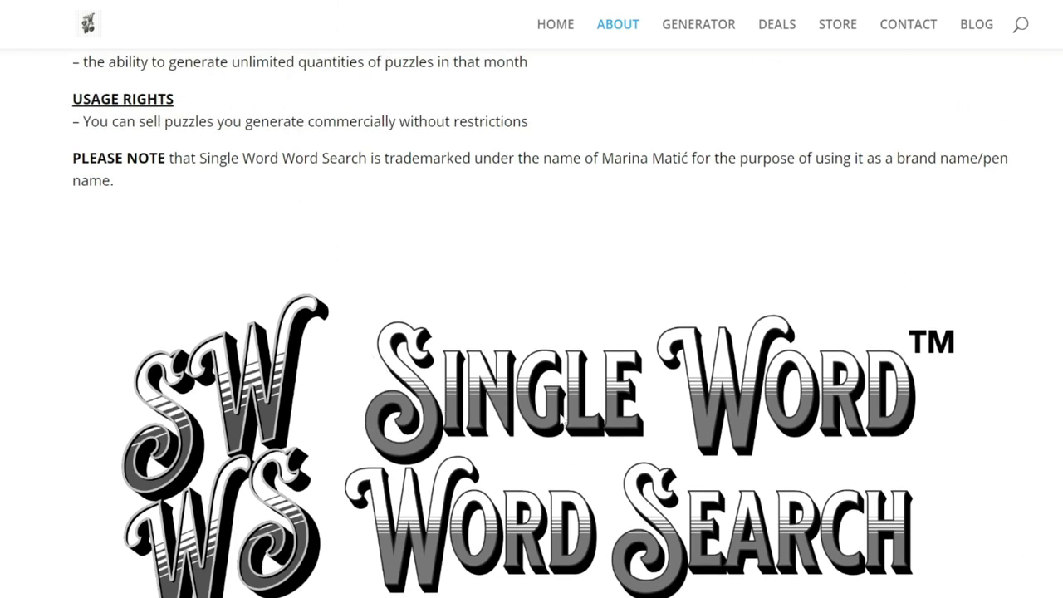
scroll(697, 360, up, 6)
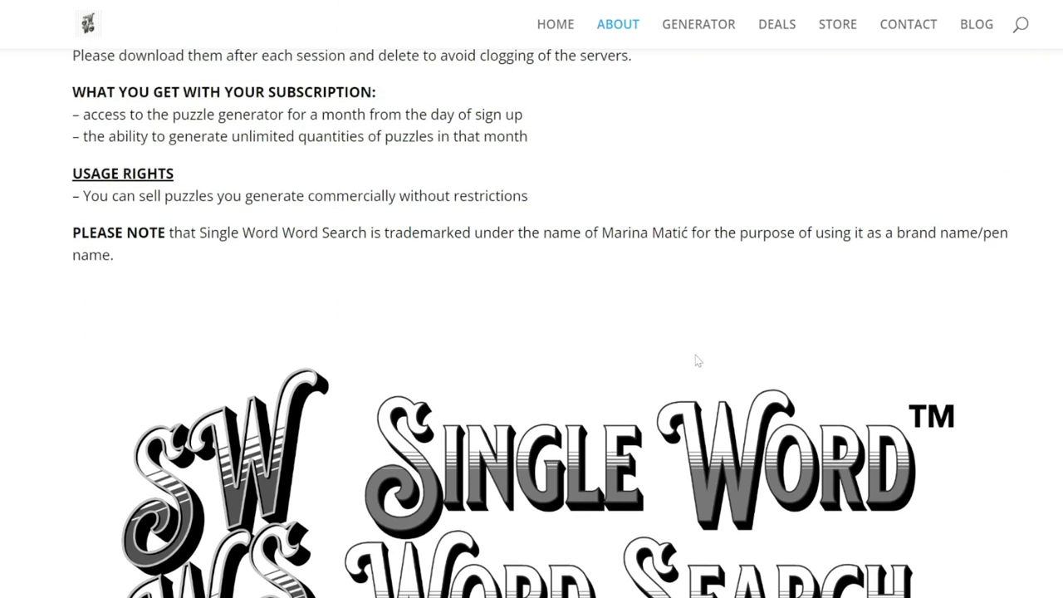